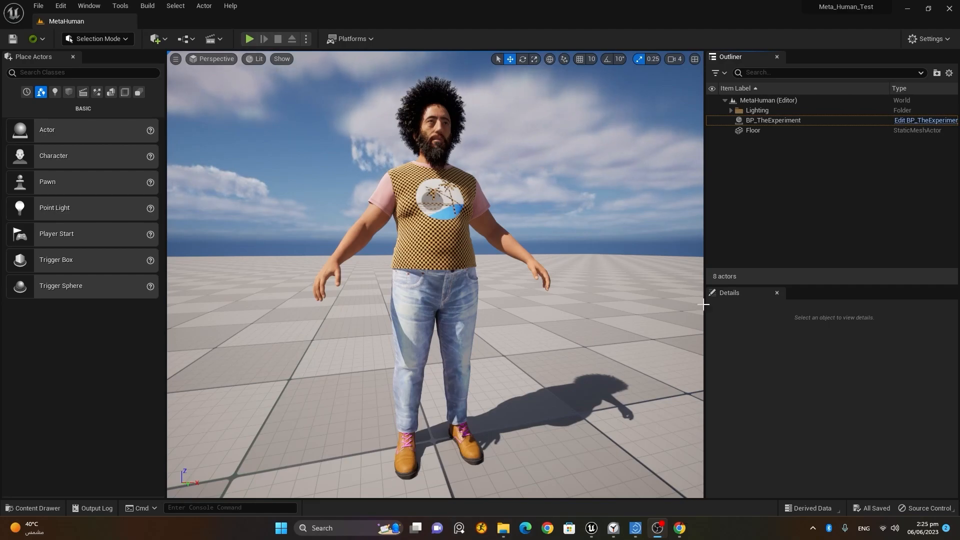
- Switch to Chrome, review the Mixamo site and the Mixamo Converter download page, and close the converter page
left_click(680, 529)
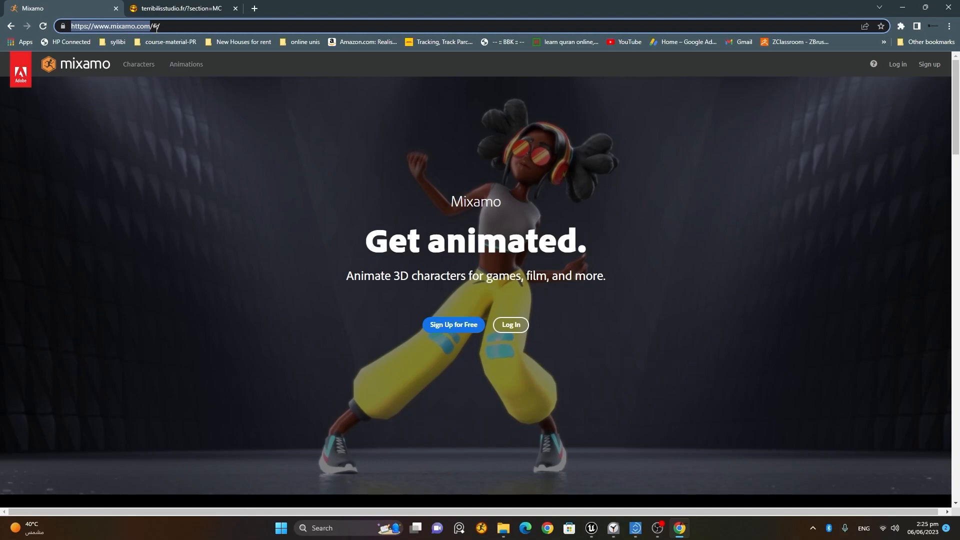
left_click(178, 21)
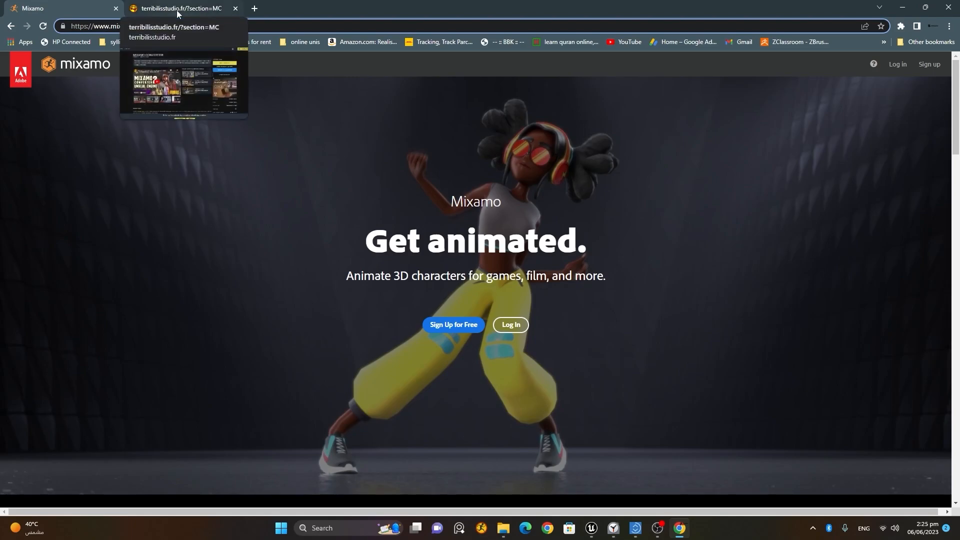
left_click(178, 10)
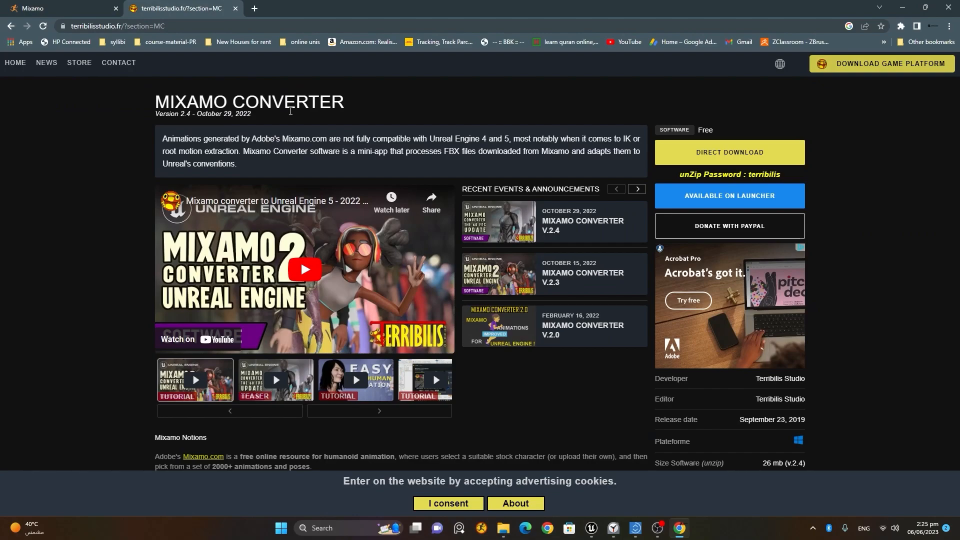
left_click(77, 5)
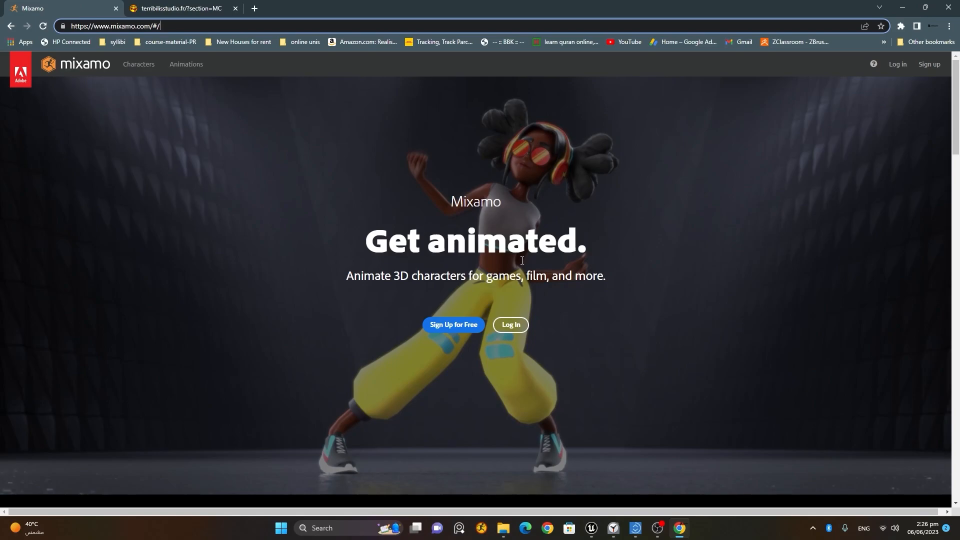
left_click(202, 8)
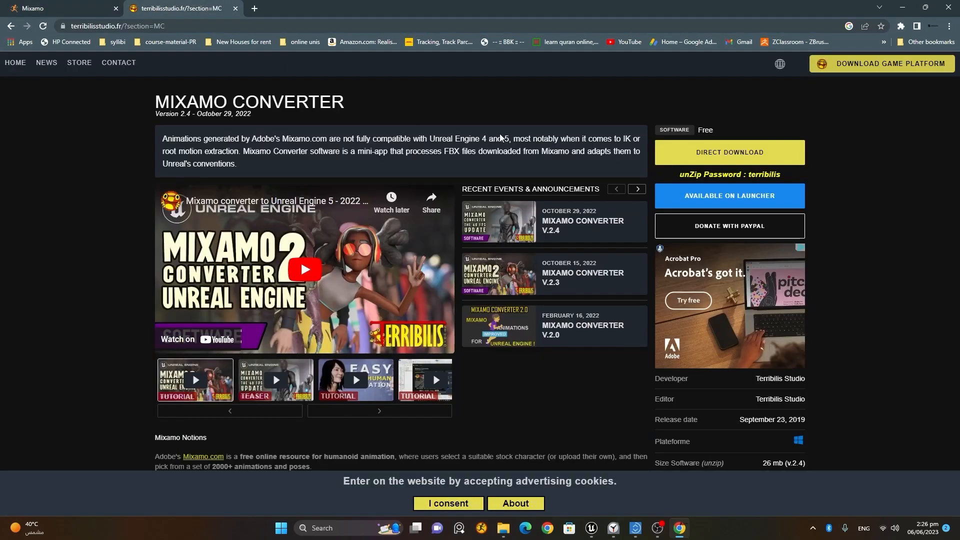
left_click(56, 12)
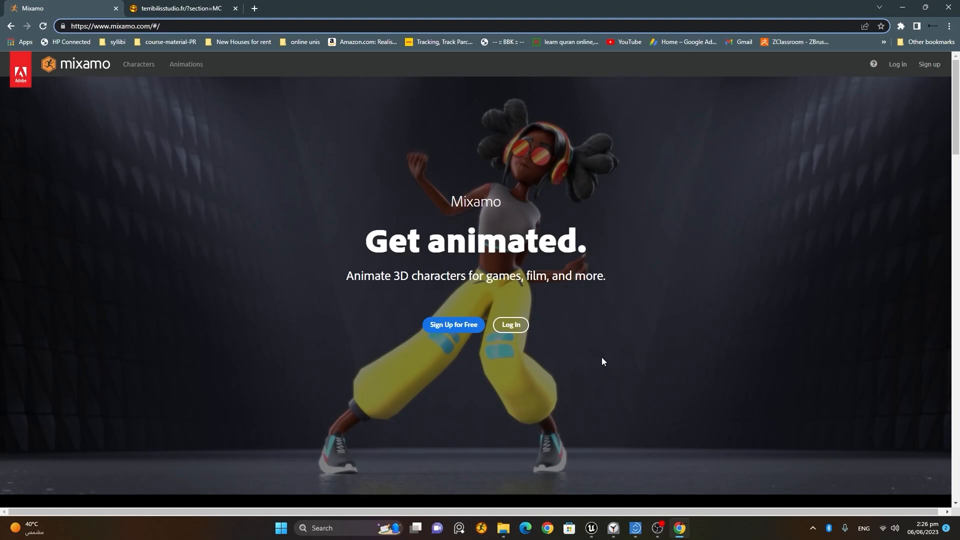
left_click(190, 7)
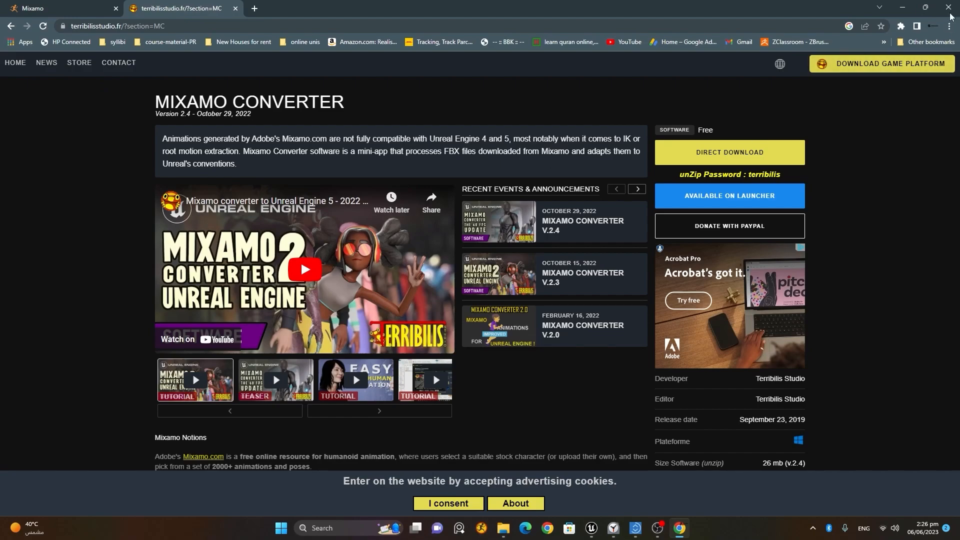
left_click(235, 8)
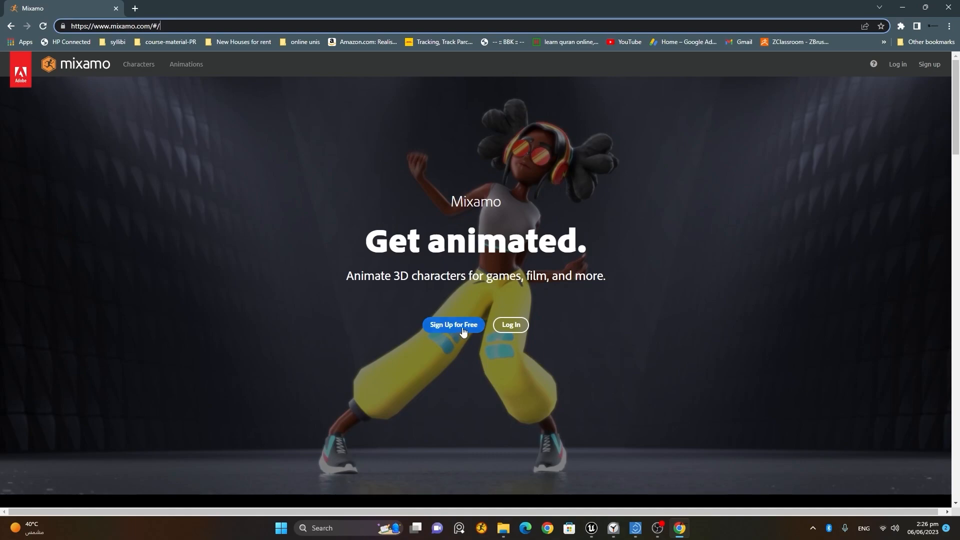
- Sign in to Mixamo with the prefilled account e-mail and browse the animation library
left_click(513, 326)
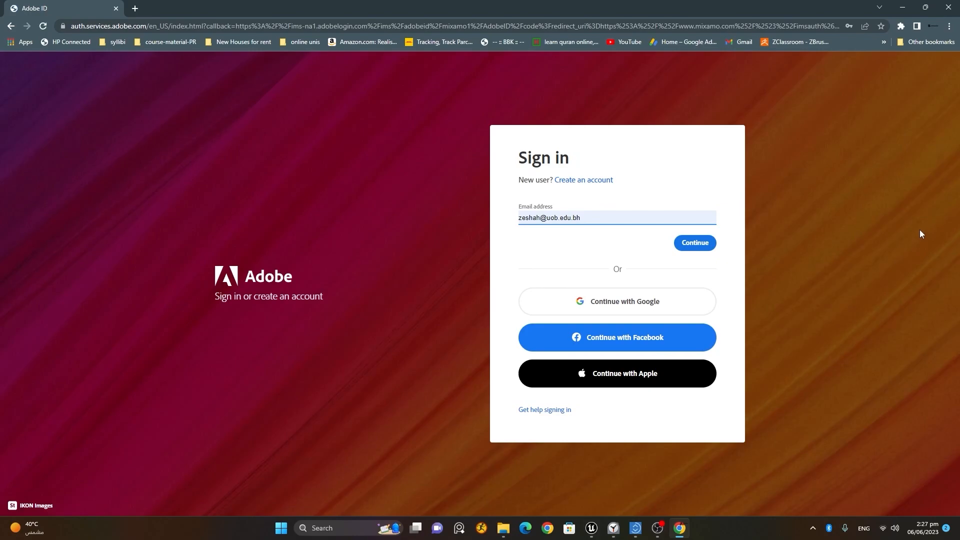
left_click(696, 243)
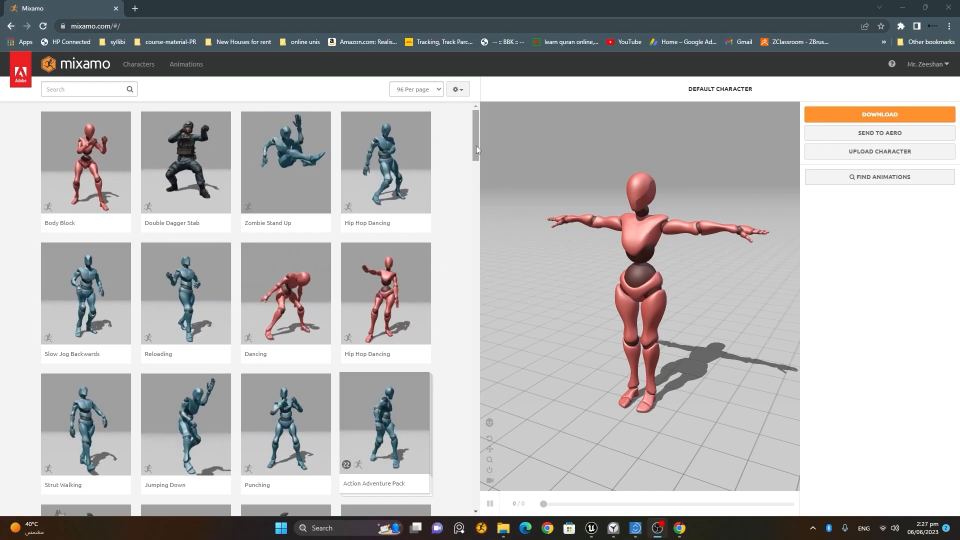
scroll(475, 146, "down", 5)
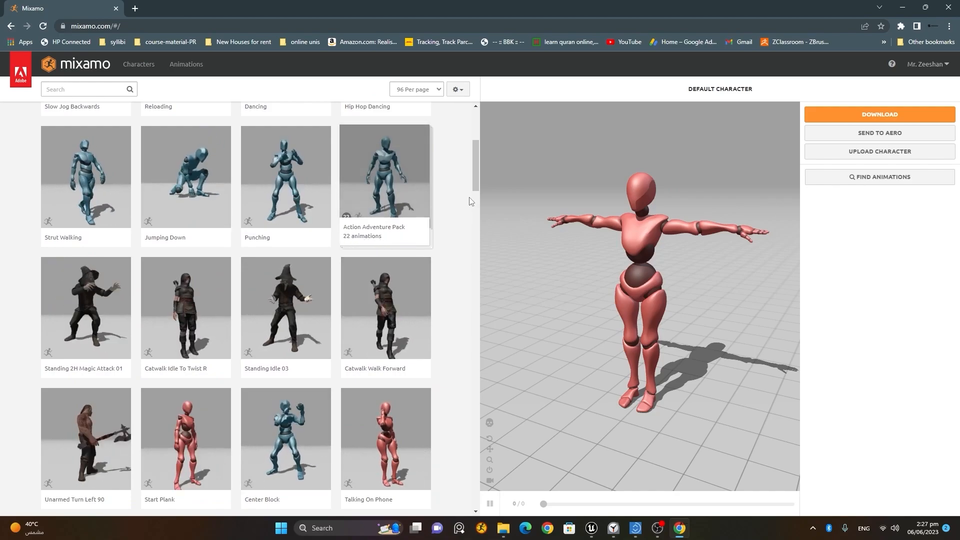
scroll(475, 178, "down", 13)
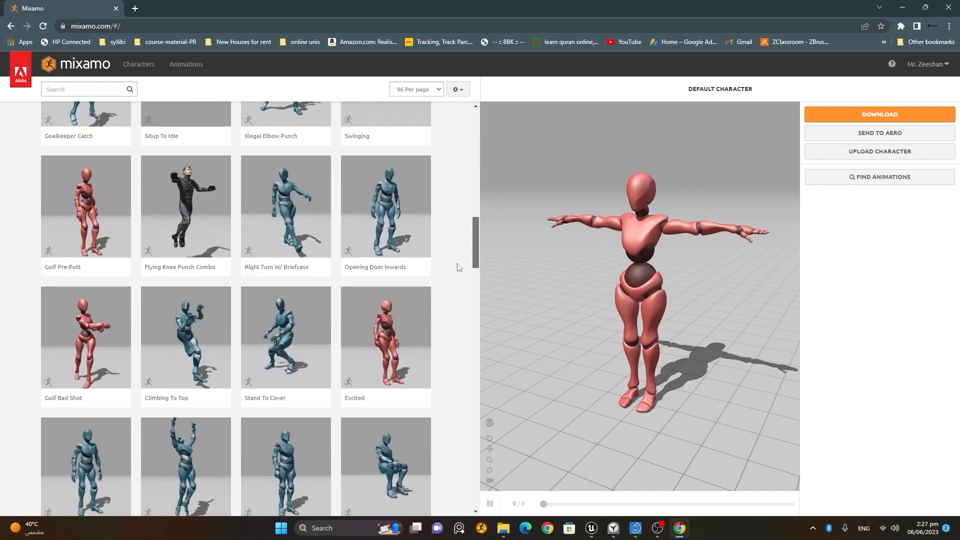
scroll(464, 216, "up", 13)
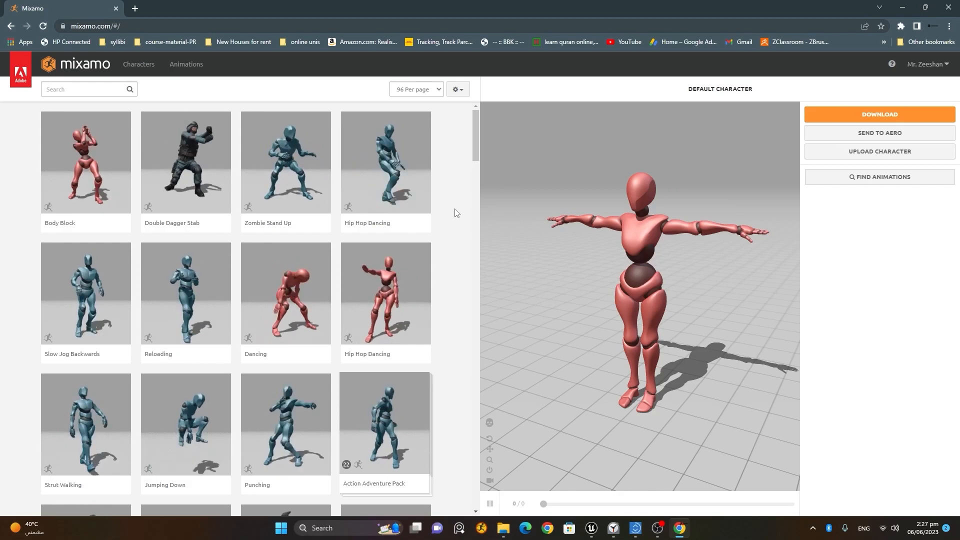
- Launch the Mixamo Converter application and enter its conversion process
left_click(480, 531)
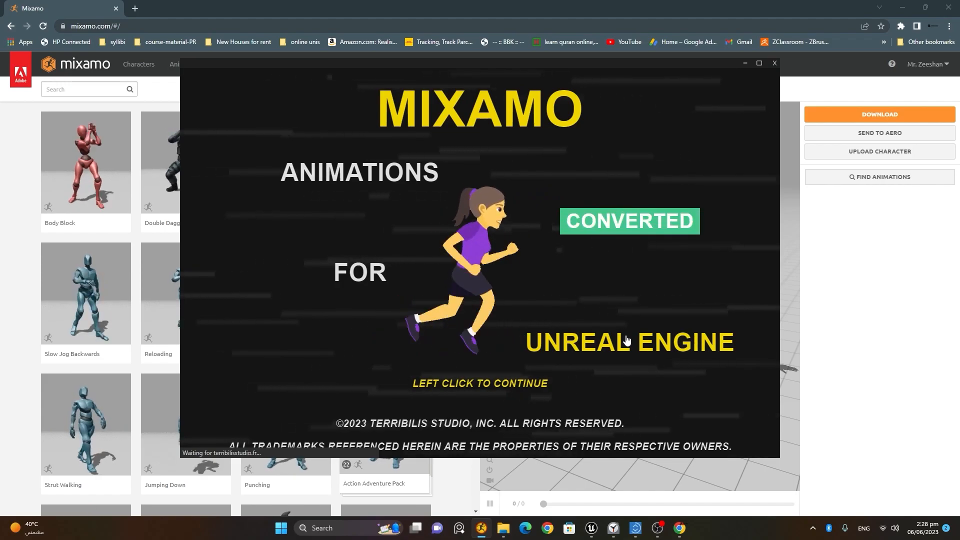
left_click(479, 390)
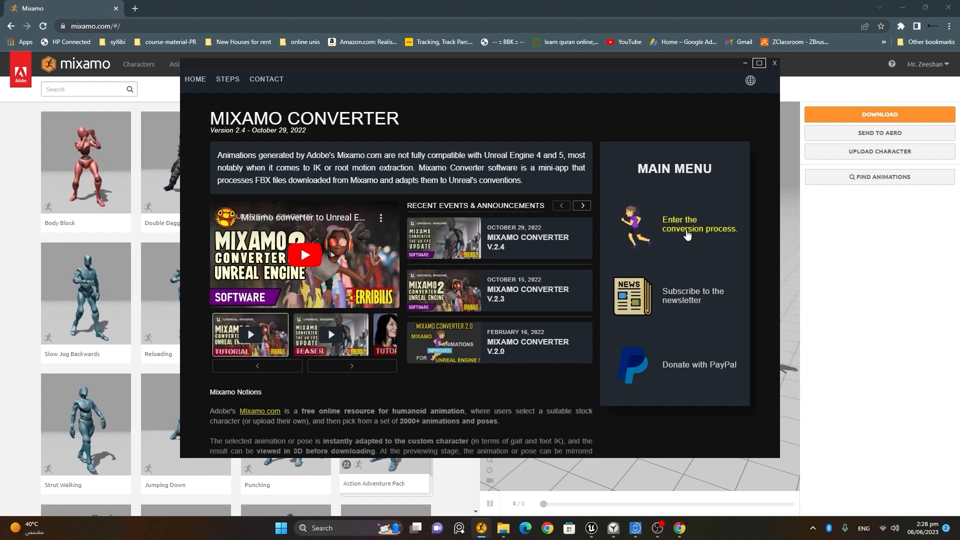
left_click(688, 234)
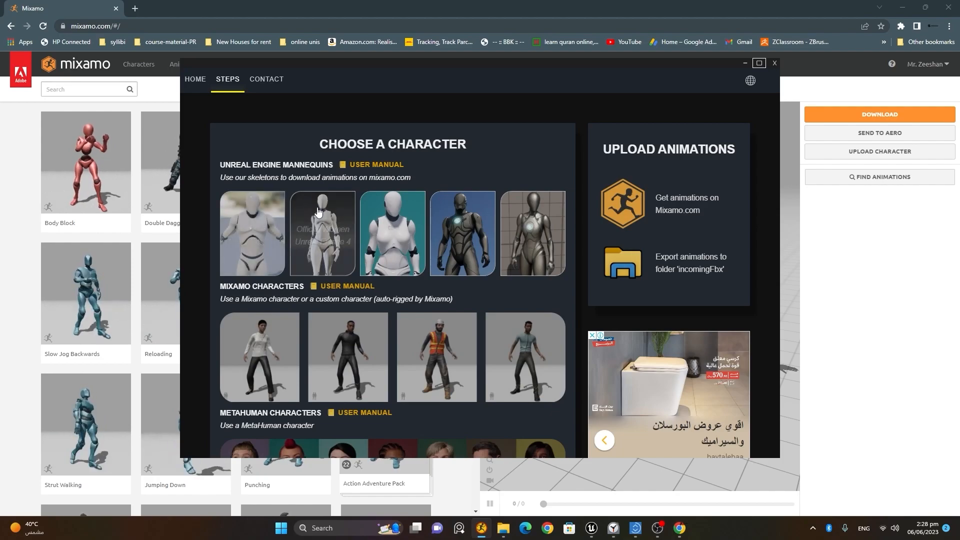
- Delete Idle.fbx from the animations waiting for conversion and Idle.UE.fbx from the converted animations
scroll(317, 217, "down", 3)
scroll(303, 225, "down", 3)
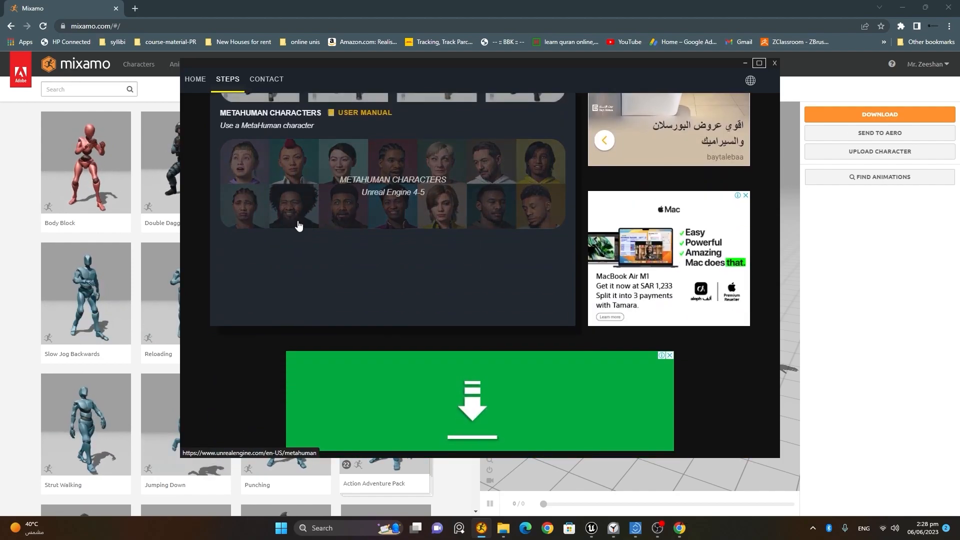
scroll(500, 265, "down", 5)
scroll(504, 265, "down", 3)
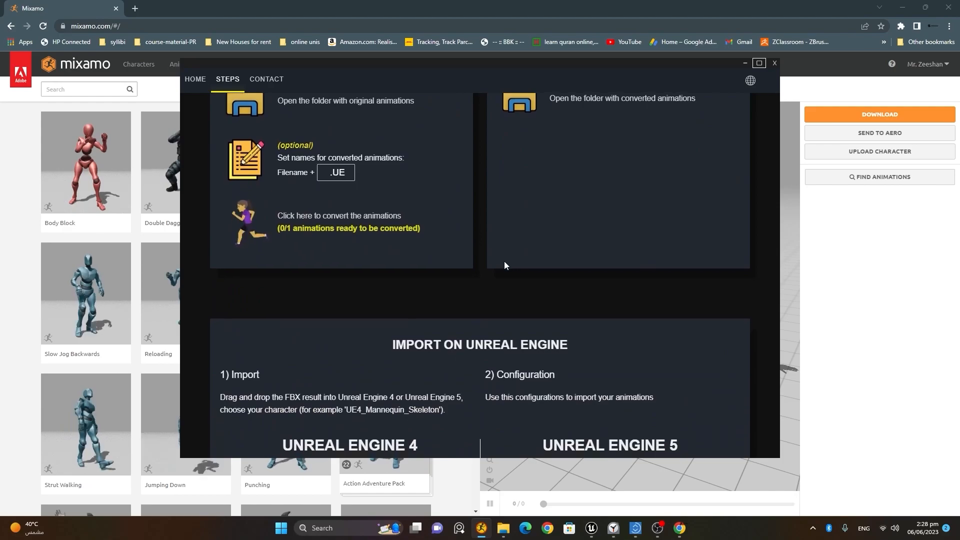
scroll(505, 261, "up", 3)
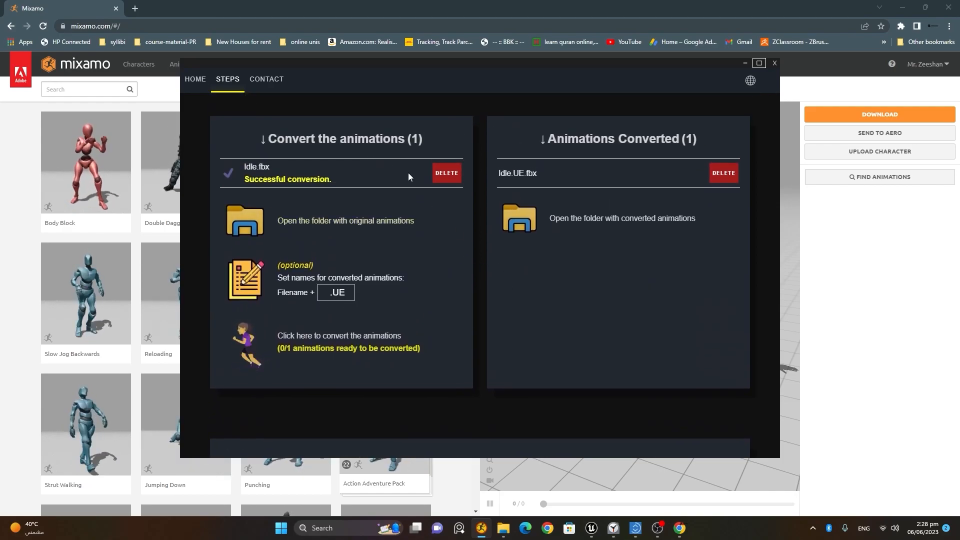
left_click(447, 176)
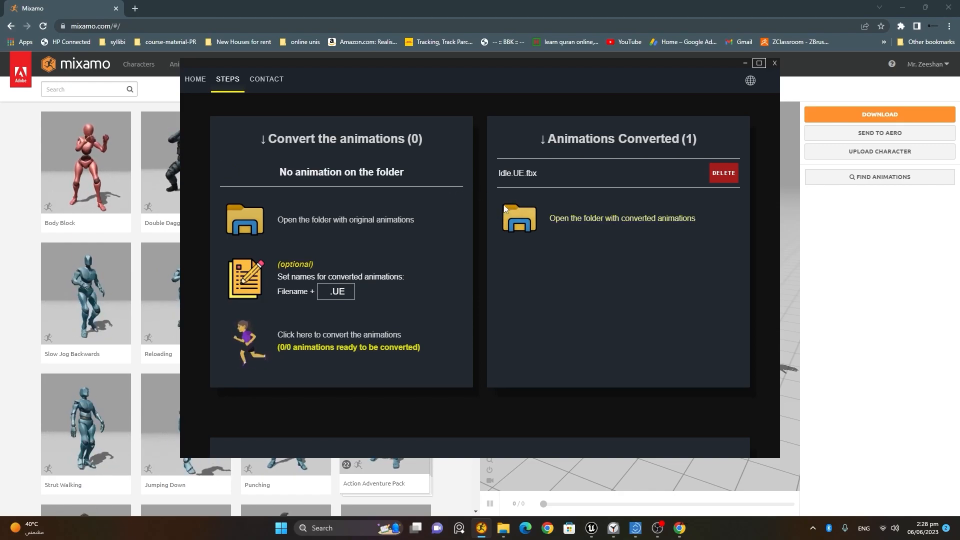
left_click(721, 176)
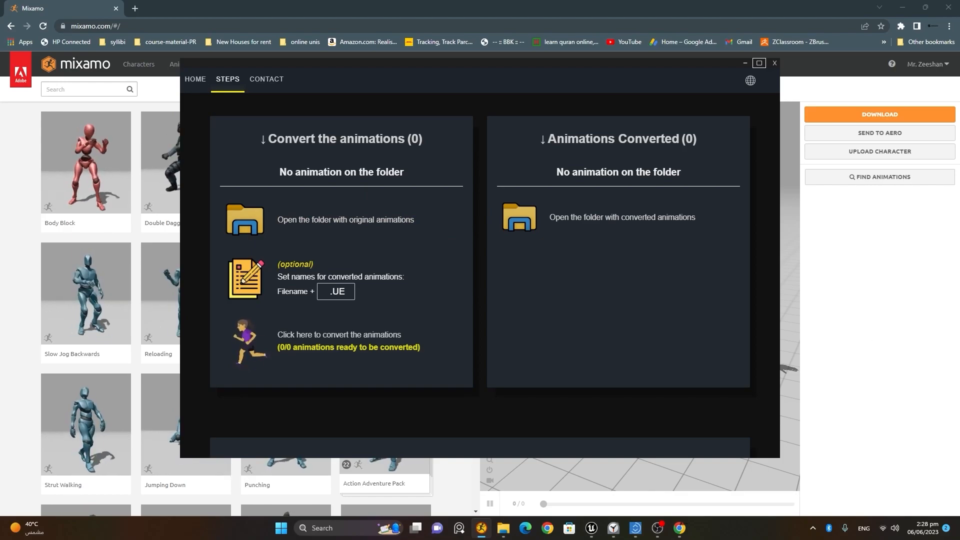
- Switch to File Explorer and locate the IncomingFbx and OutgoingFbx folders inside the mixamo_converter folder
left_click(503, 530)
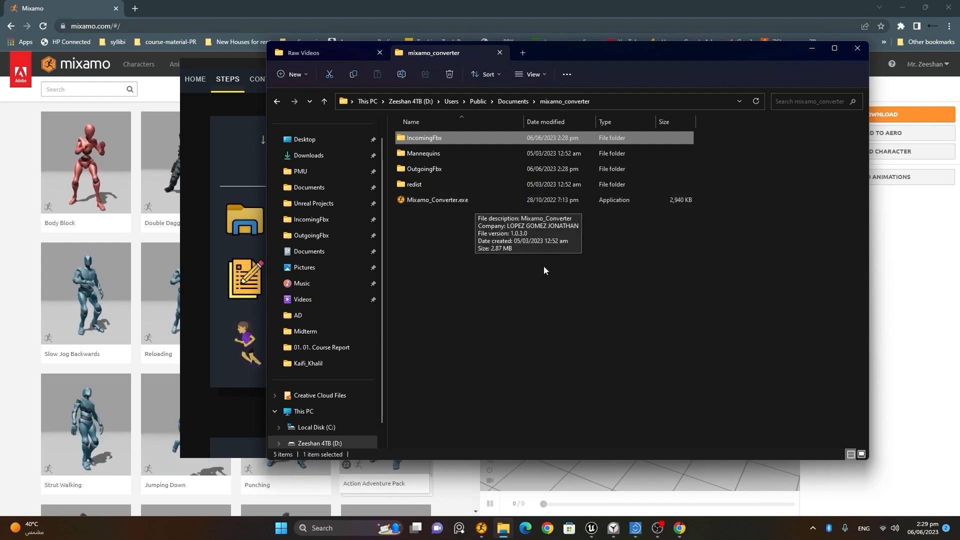
left_click(440, 140)
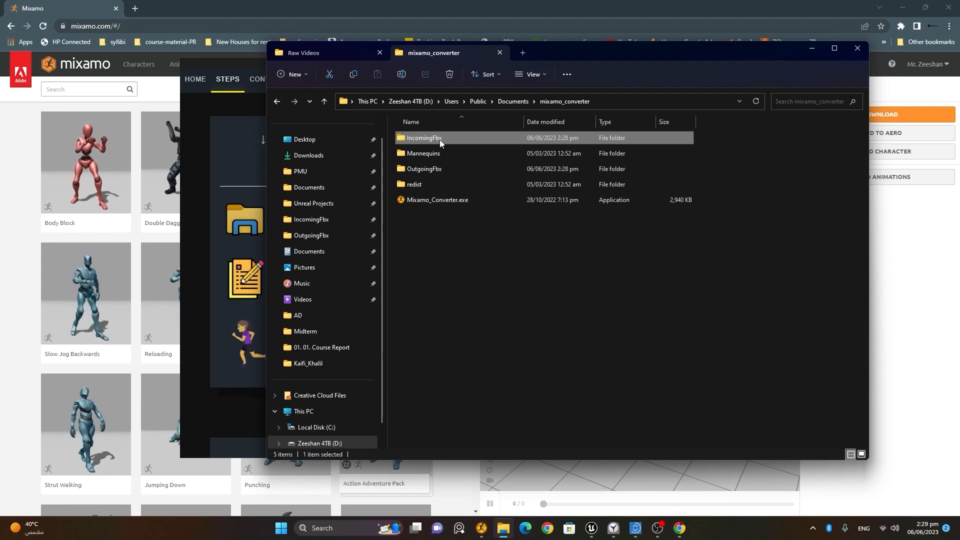
left_click(449, 170)
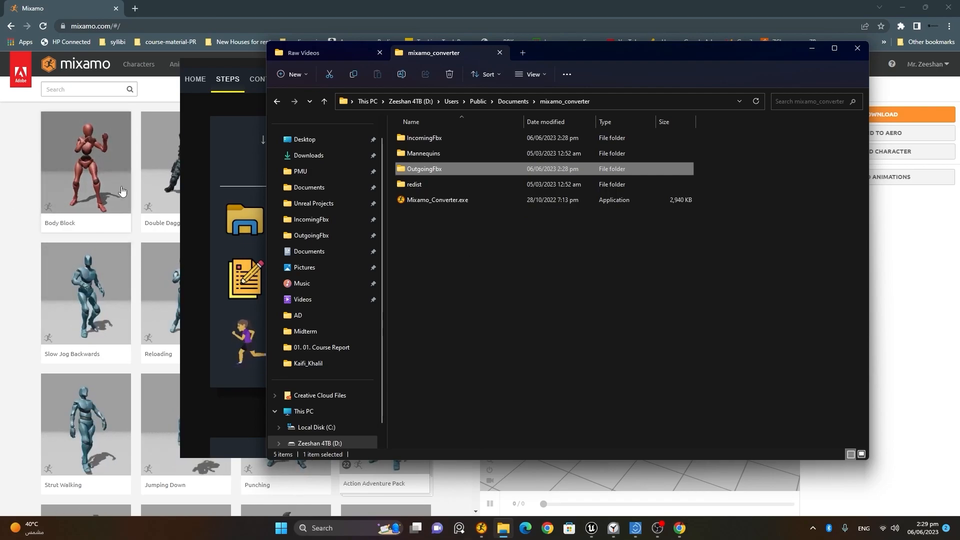
left_click(464, 138)
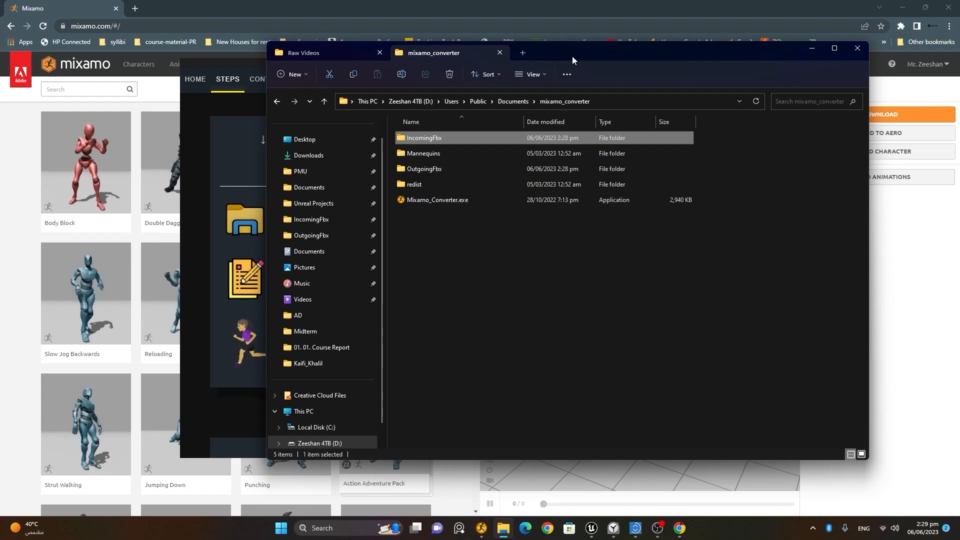
left_click(459, 172)
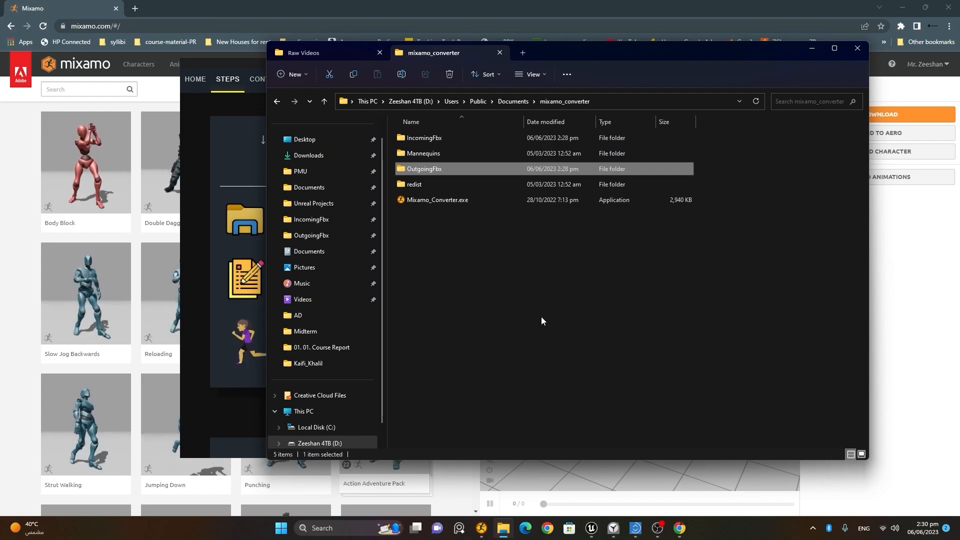
left_click(430, 143)
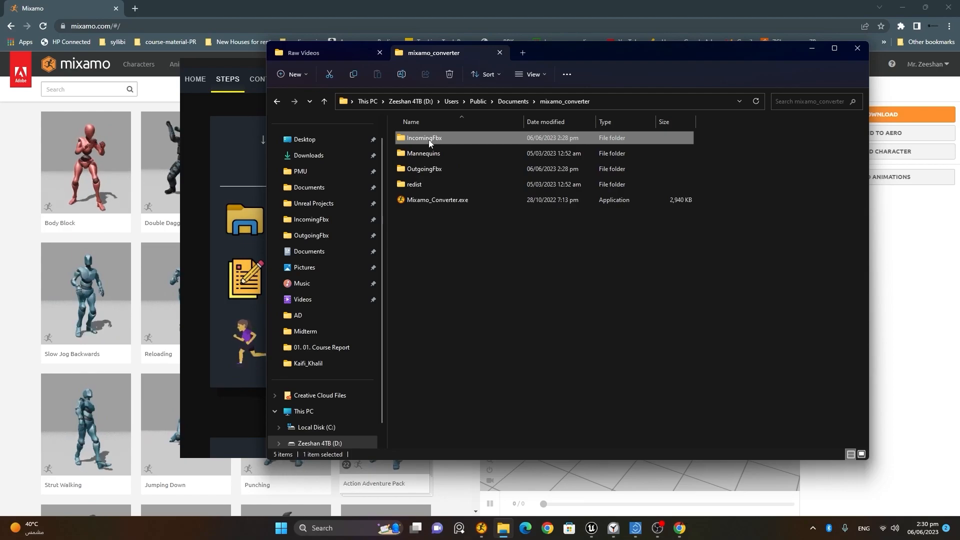
left_click(439, 171)
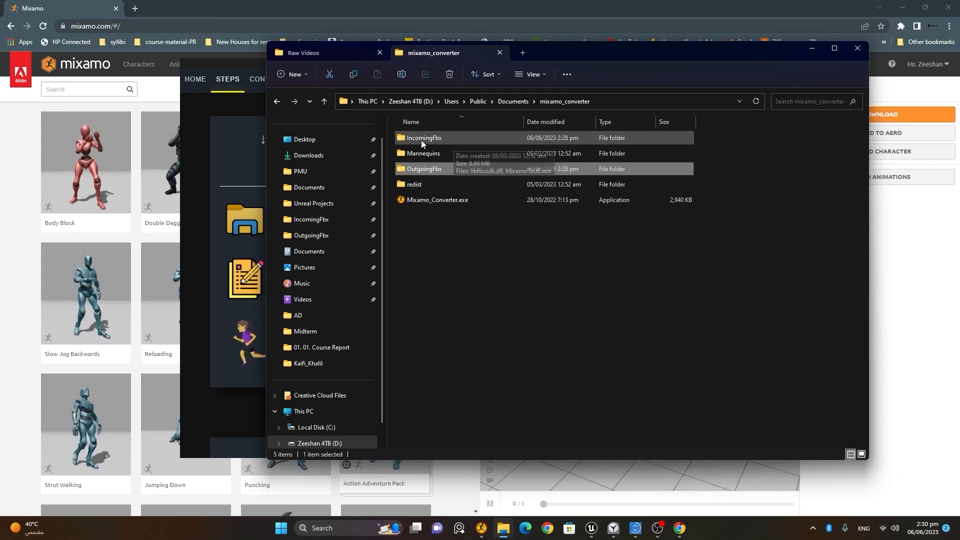
- Check the contents of the IncomingFbx, OutgoingFbx and Mannequins folders, then return to mixamo_converter and select OutgoingFbx
double_click(453, 138)
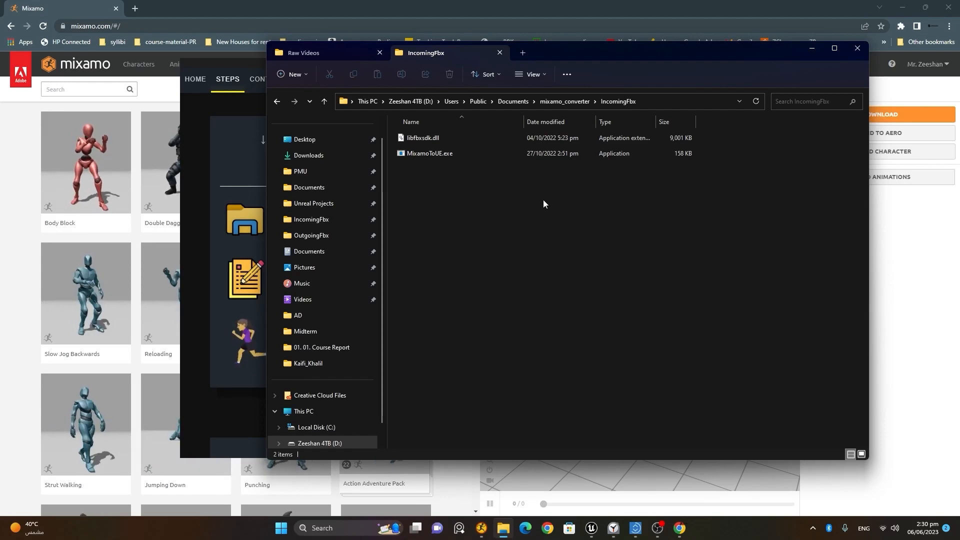
left_click(578, 101)
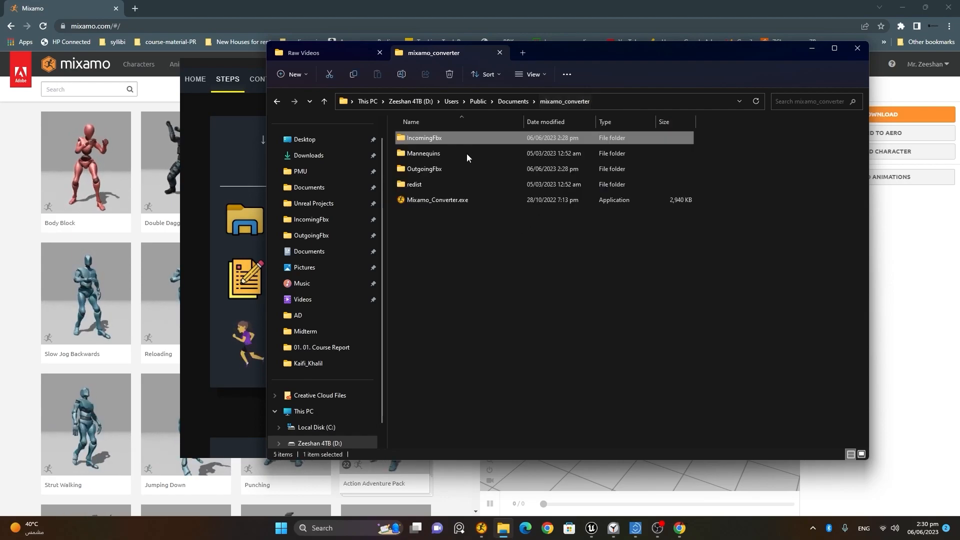
double_click(455, 167)
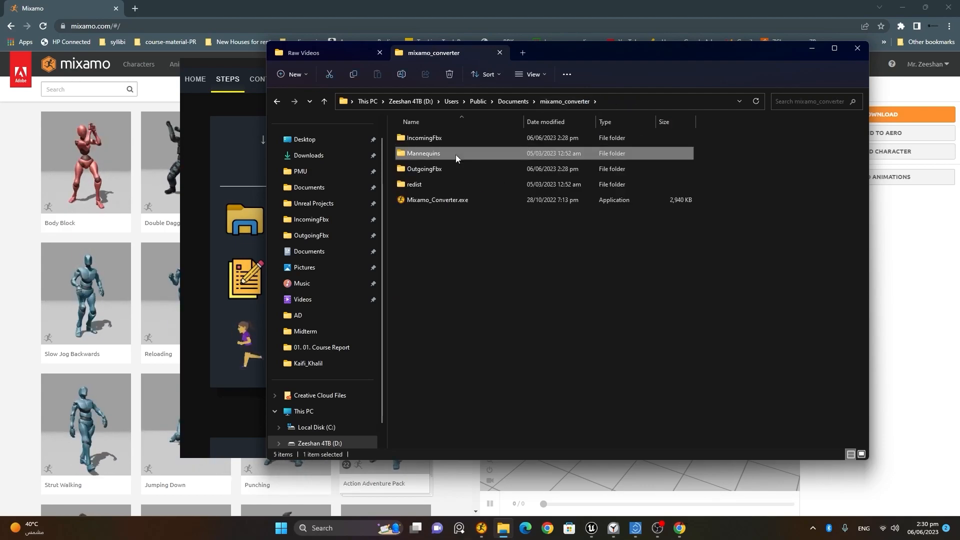
double_click(456, 154)
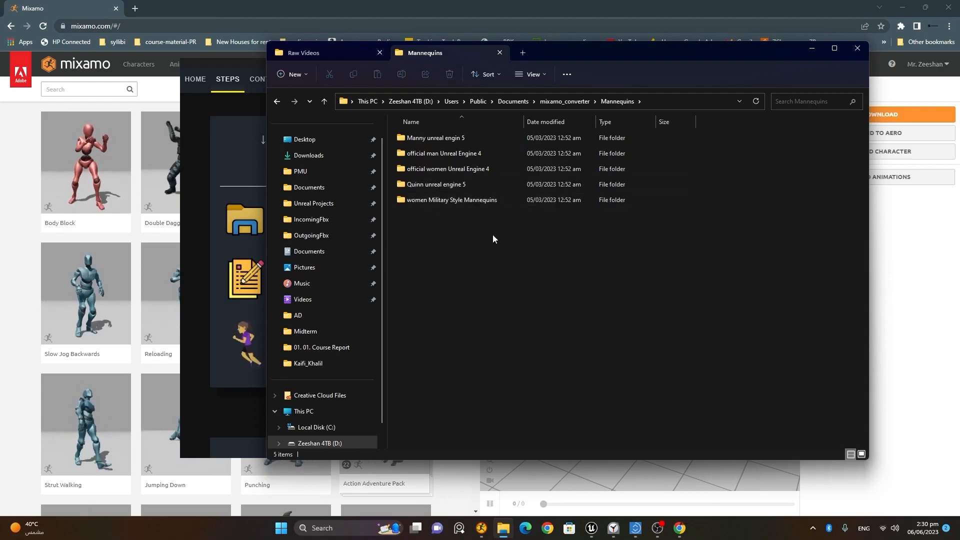
left_click(279, 102)
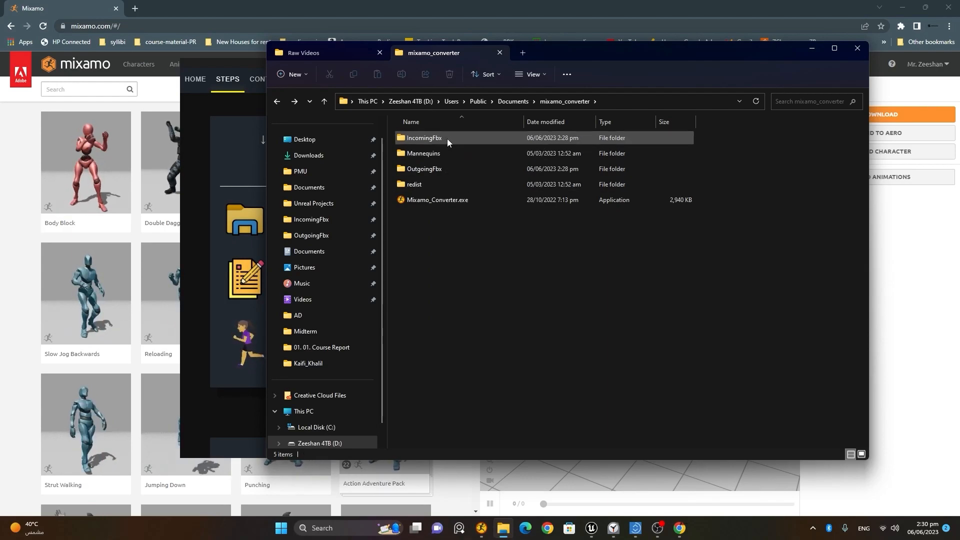
left_click(447, 139)
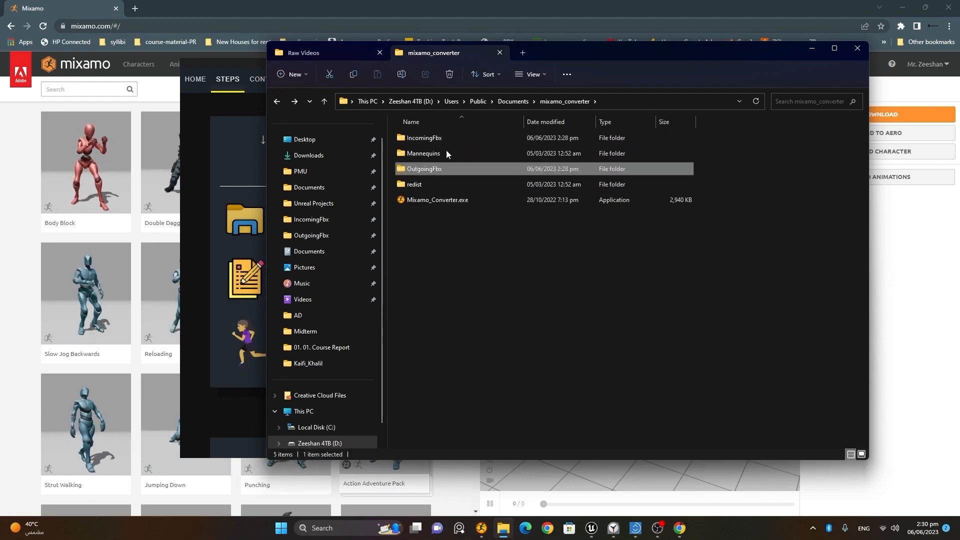
left_click(435, 169)
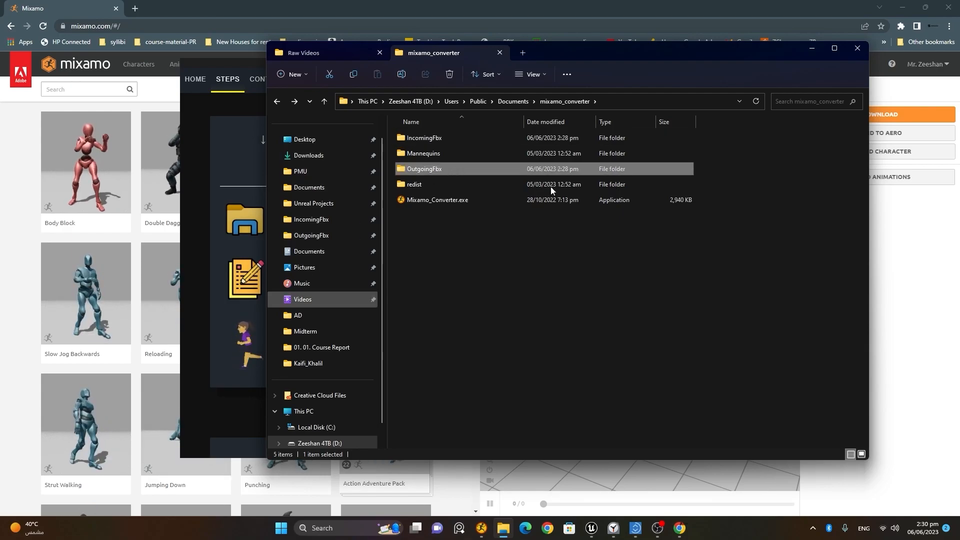
- Return to Mixamo Converter and look over its steps, ending at the character selection section
left_click(812, 49)
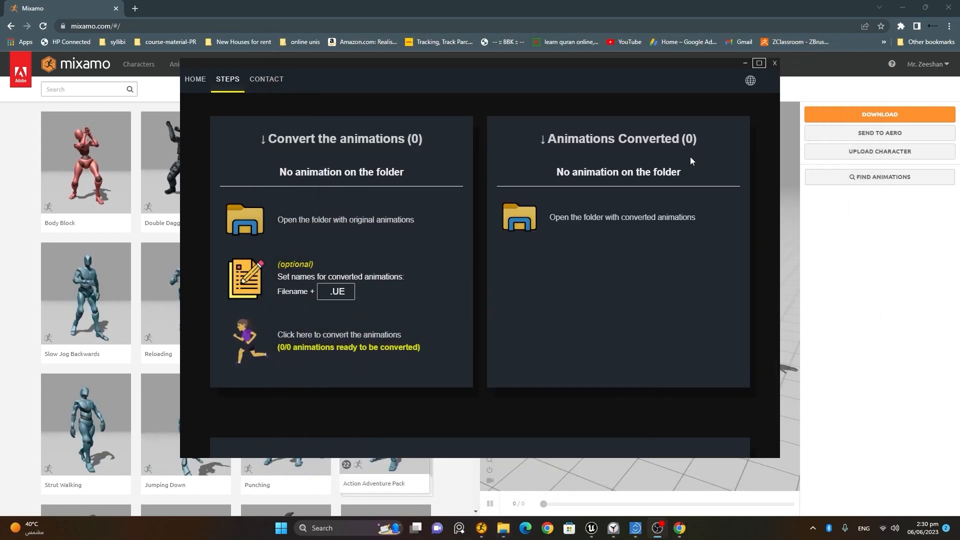
scroll(519, 275, "up", 2)
scroll(519, 275, "down", 2)
scroll(557, 297, "up", 8)
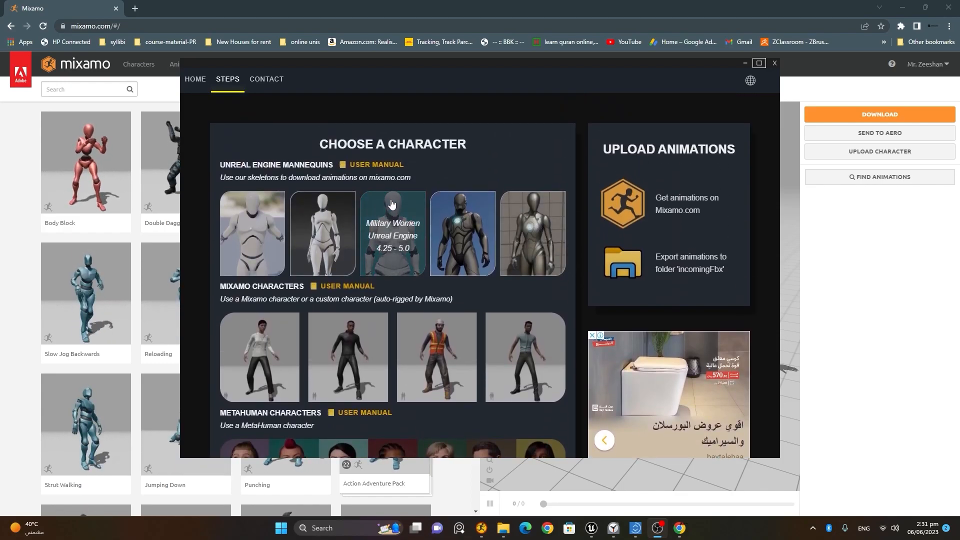
- Check the mannequin folders inside the Mannequins folder in File Explorer, then return to Mixamo Converter
left_click(503, 529)
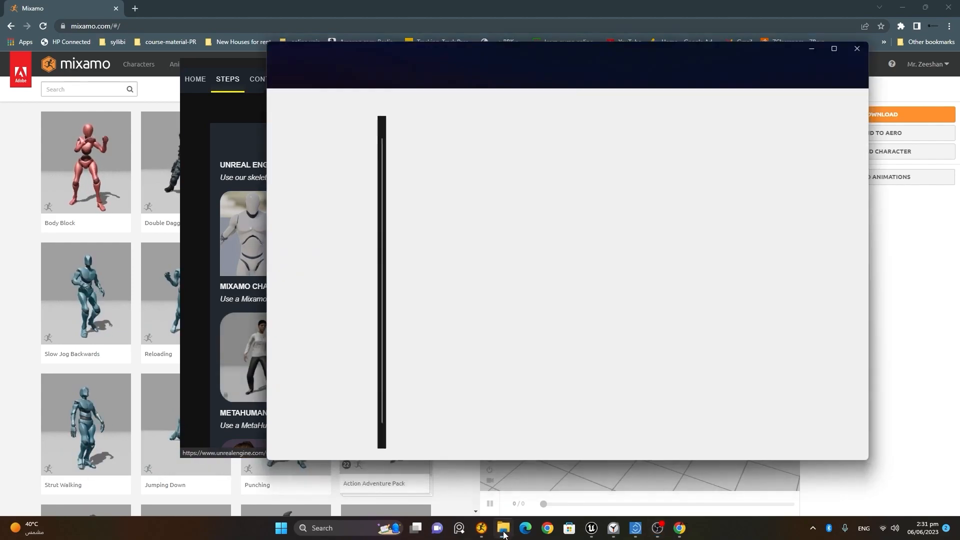
double_click(439, 156)
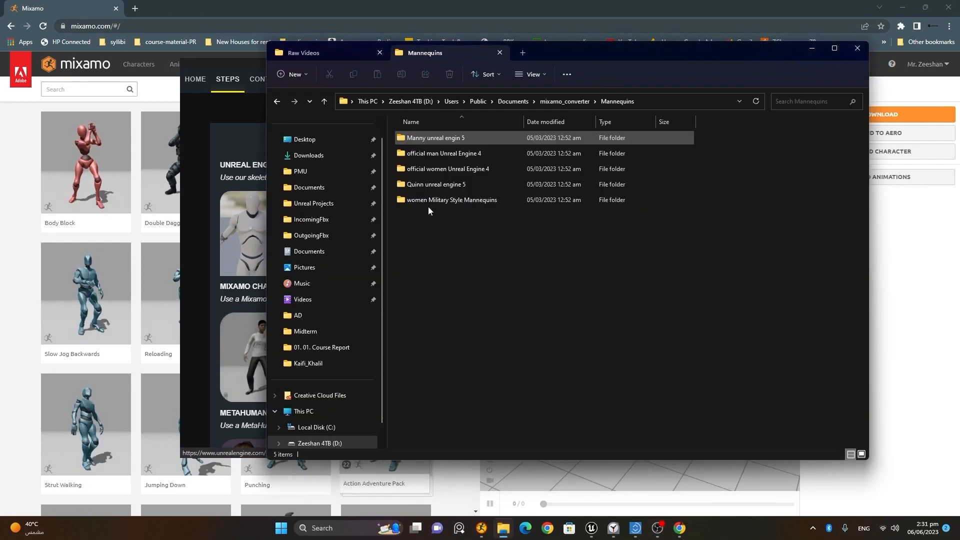
left_click(548, 184)
left_click(812, 48)
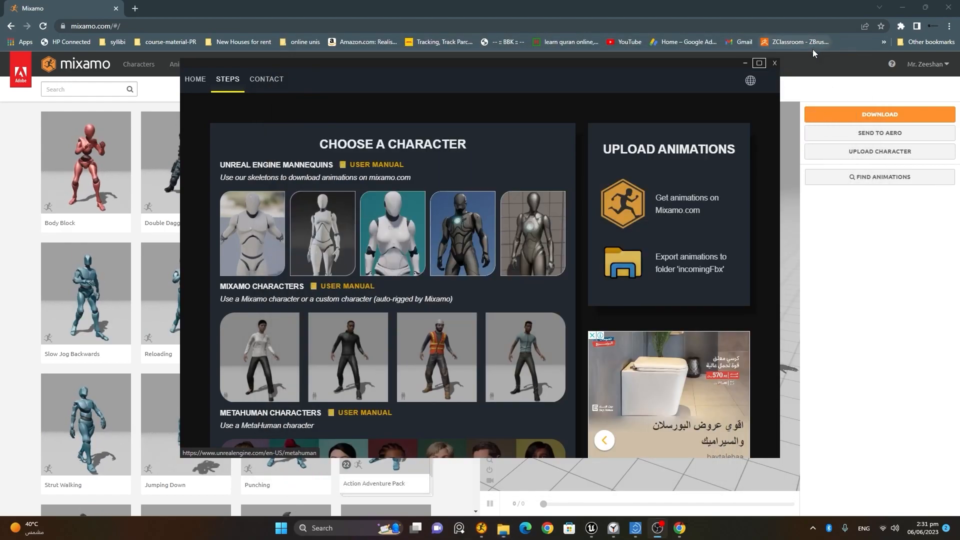
left_click_drag(668, 65, 524, 430)
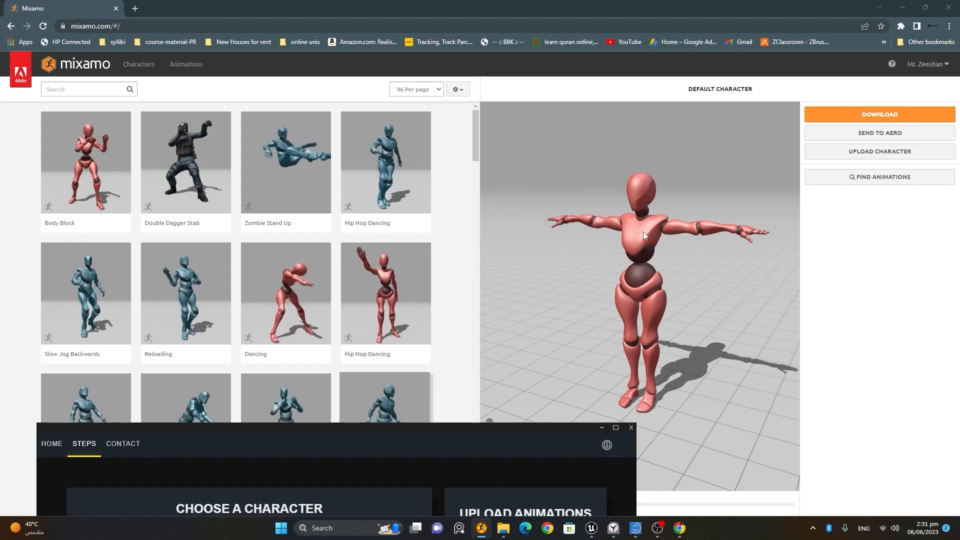
left_click_drag(509, 429, 569, 118)
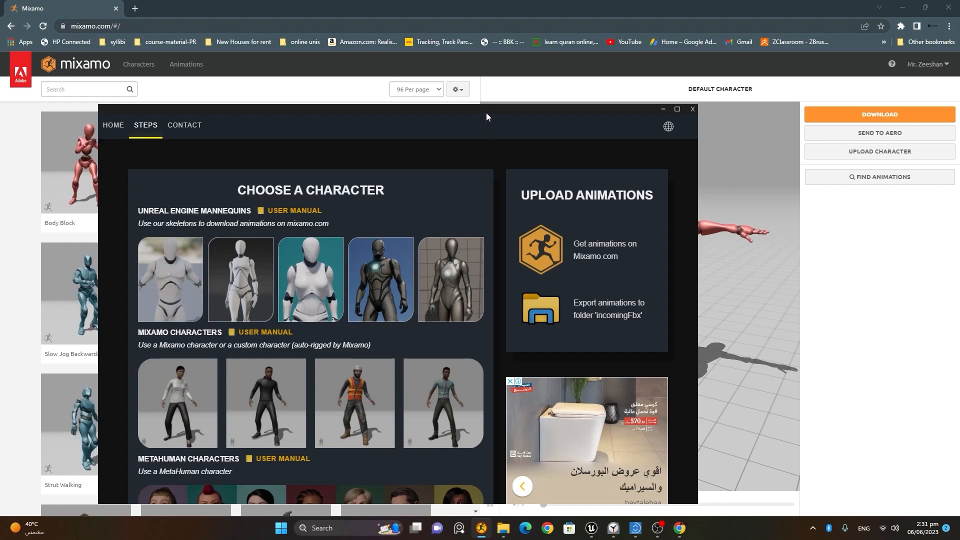
left_click_drag(485, 113, 494, 358)
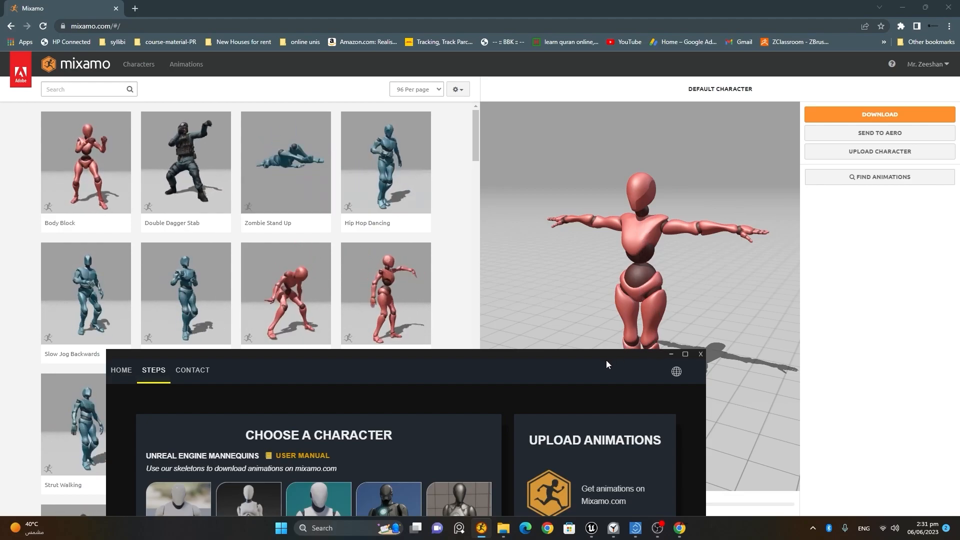
left_click_drag(604, 354, 592, 136)
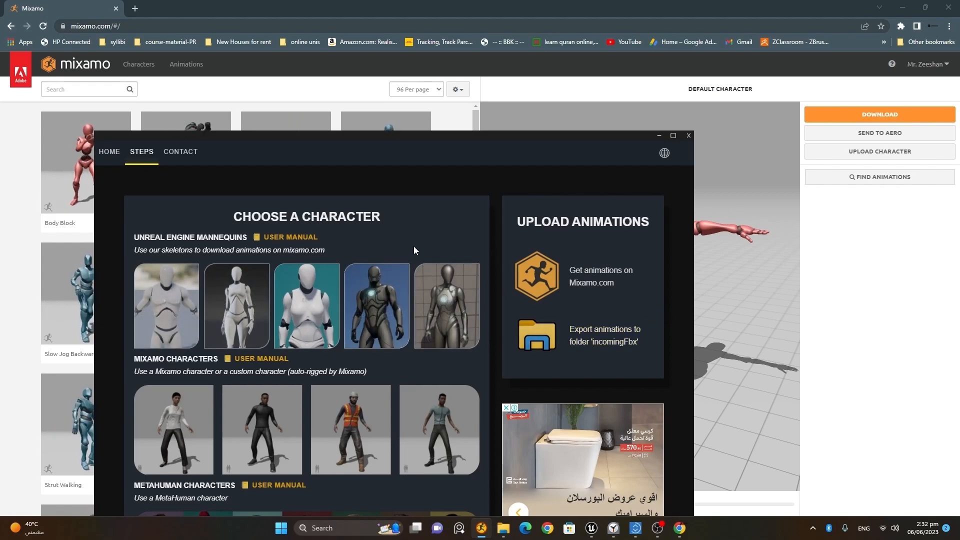
- Open the official man Unreal Engine 4 mannequin folder from Mixamo Converter and clear the windows away from the Mixamo website's character controls
left_click(167, 316)
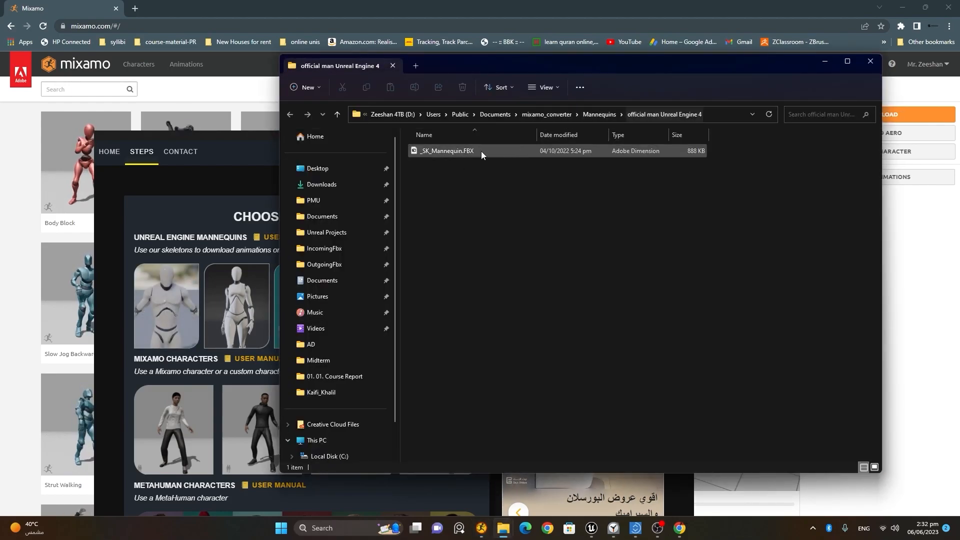
left_click(257, 138)
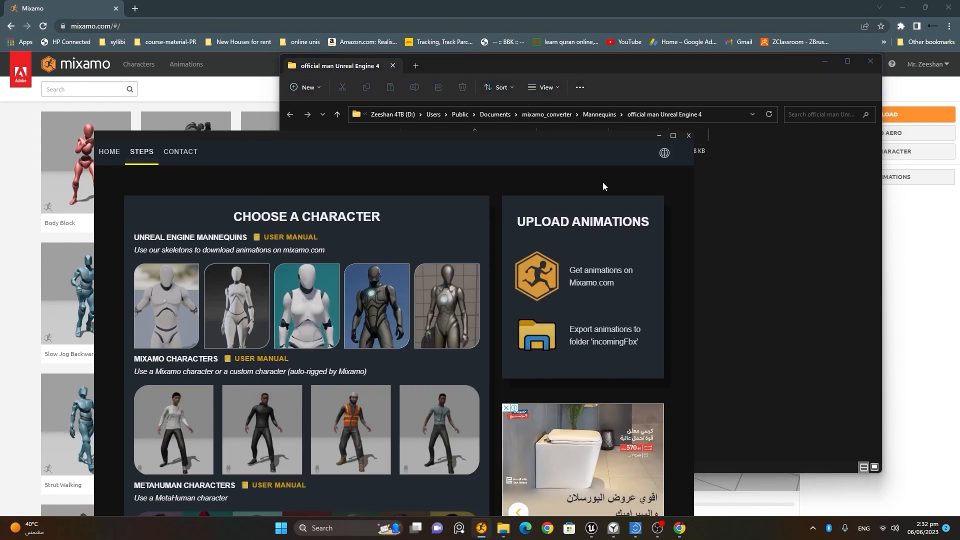
left_click(659, 135)
left_click_drag(762, 66, 434, 157)
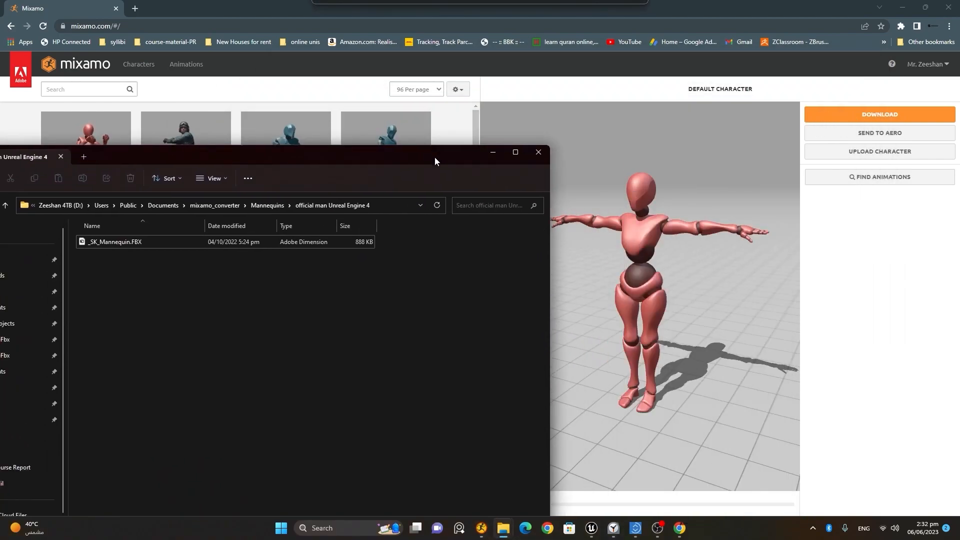
- Upload _SK_Mannequin.FBX from the official man Unreal Engine 4 folder to Mixamo and confirm the auto-rigged character
left_click(881, 154)
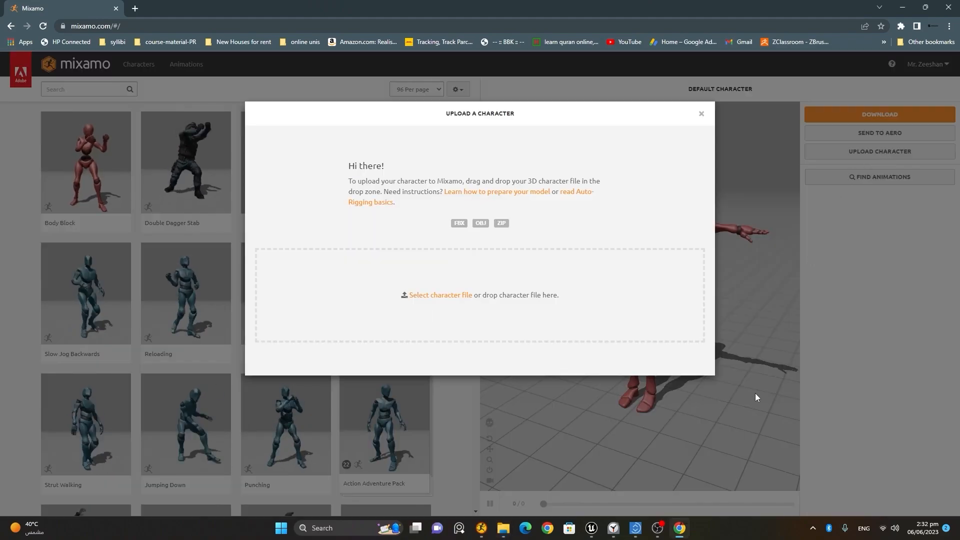
mouse_move(506, 531)
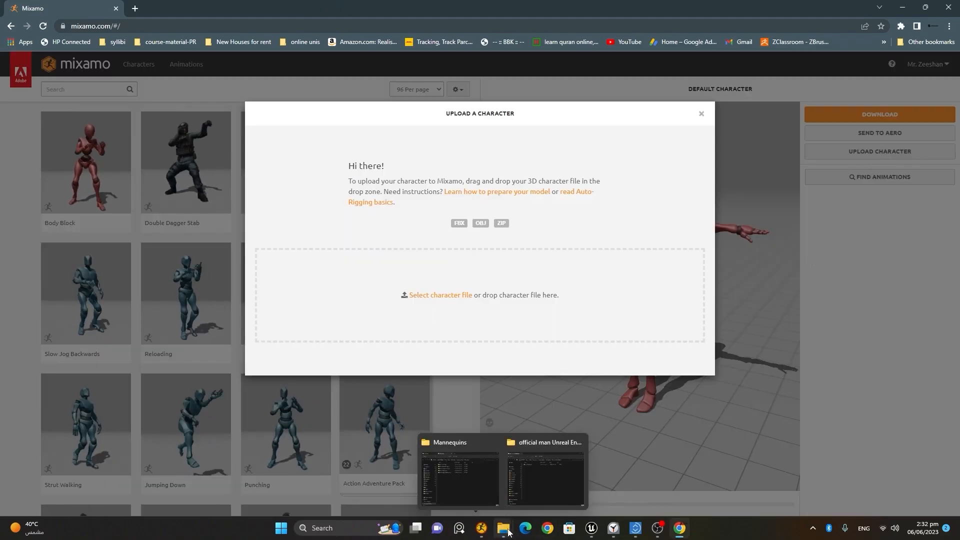
left_click(574, 479)
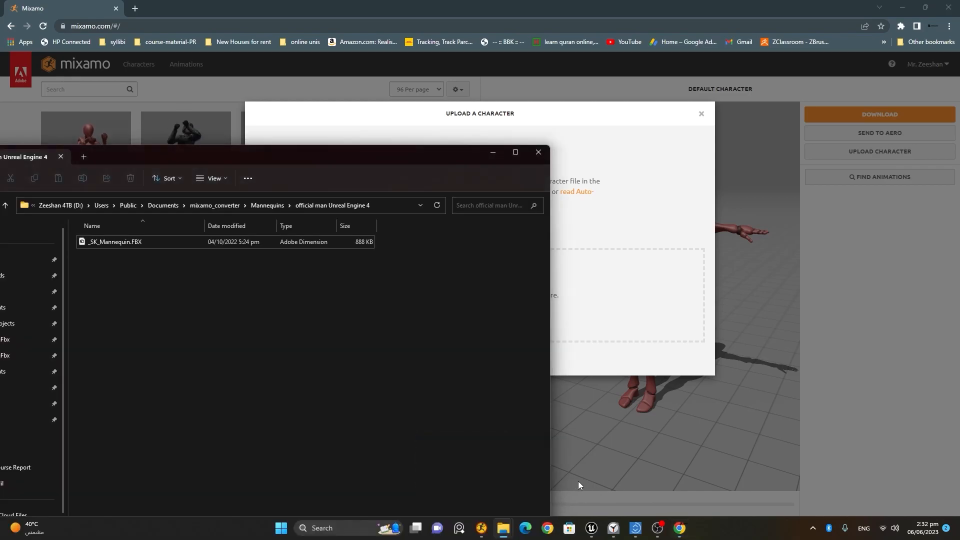
left_click_drag(280, 152, 551, 344)
left_click_drag(373, 433, 469, 295)
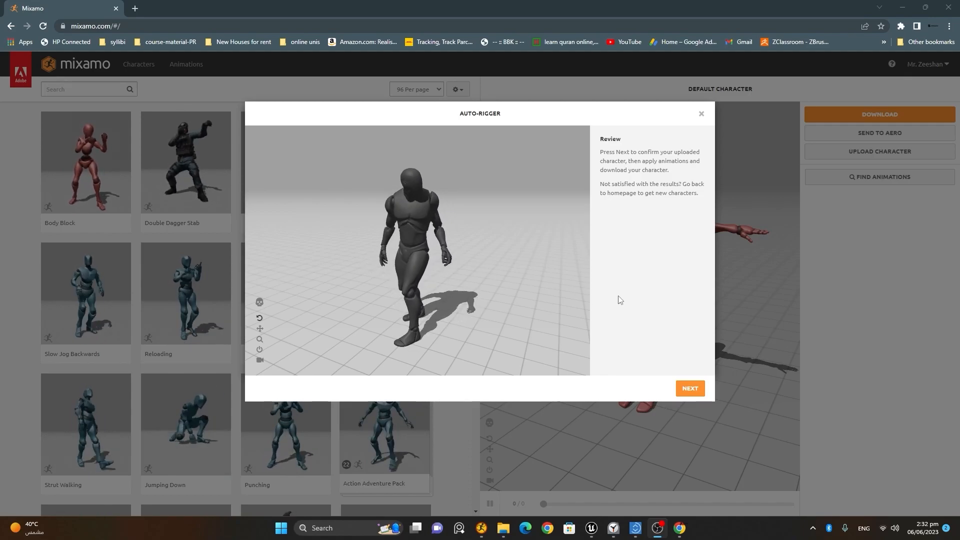
left_click(695, 395)
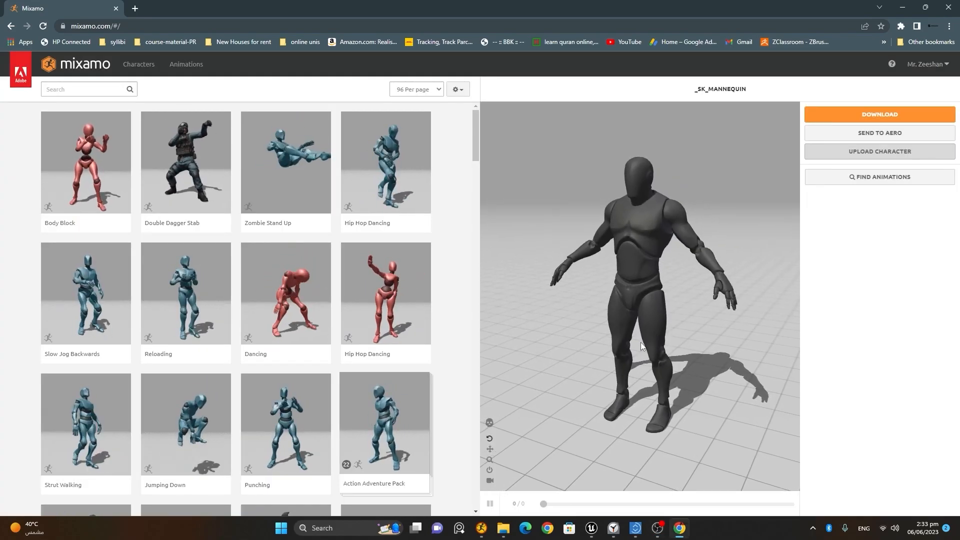
- Enter "dance" as the search term, filter the animations by the Dance genre and apply the first Hip Hop Dancing animation to the mannequin
mouse_move(646, 335)
left_mouse_down()
mouse_move(721, 332)
mouse_move(554, 334)
mouse_move(659, 331)
left_mouse_up()
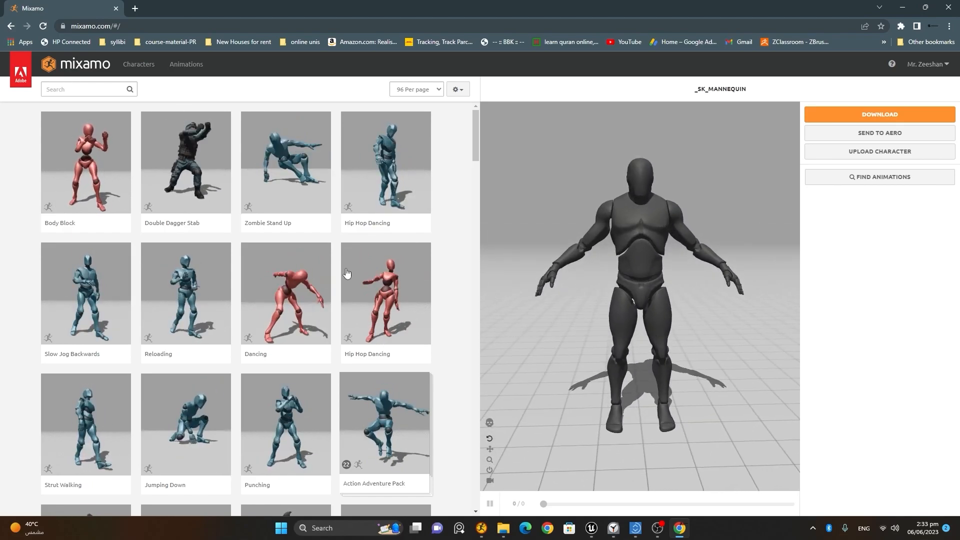
left_click(103, 90)
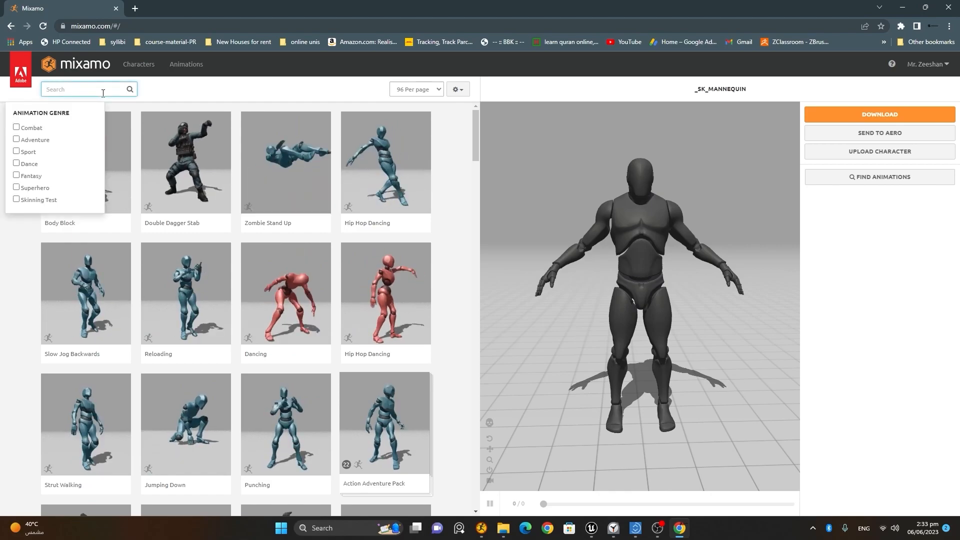
type("dance")
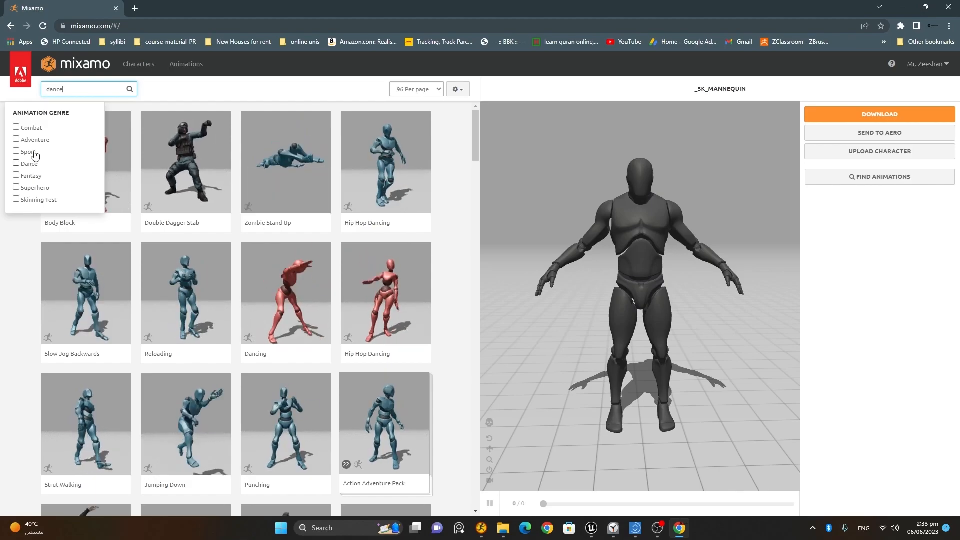
left_click(36, 167)
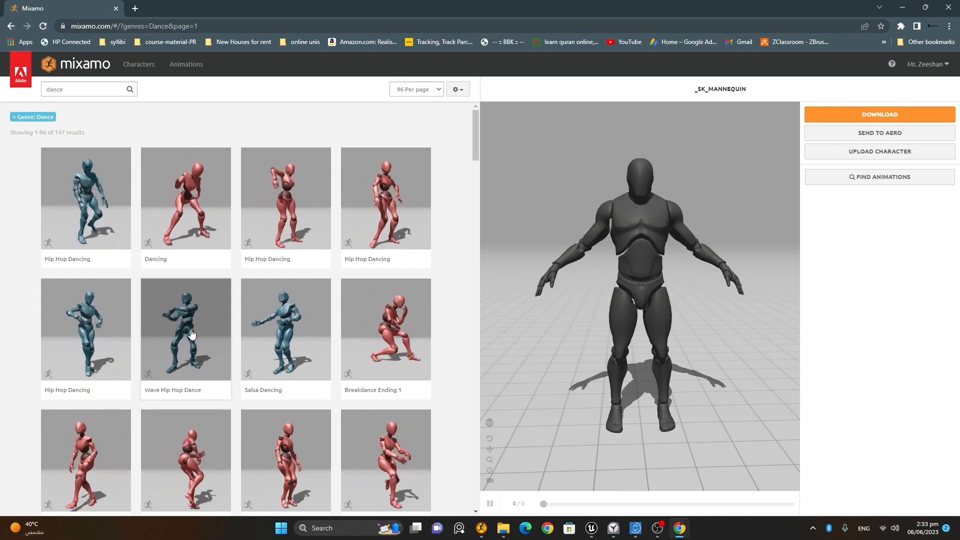
left_click(80, 193)
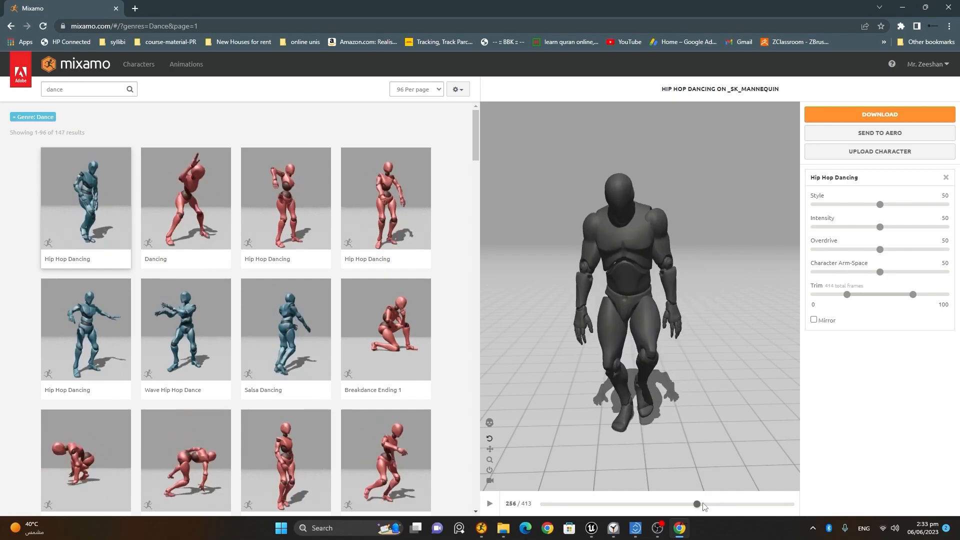
- Pause the Hip Hop Dancing preview, scrub it to frame 16 and compare the mannequin with the MetaHuman in Unreal Engine
left_click(490, 505)
left_click_drag(720, 506, 553, 506)
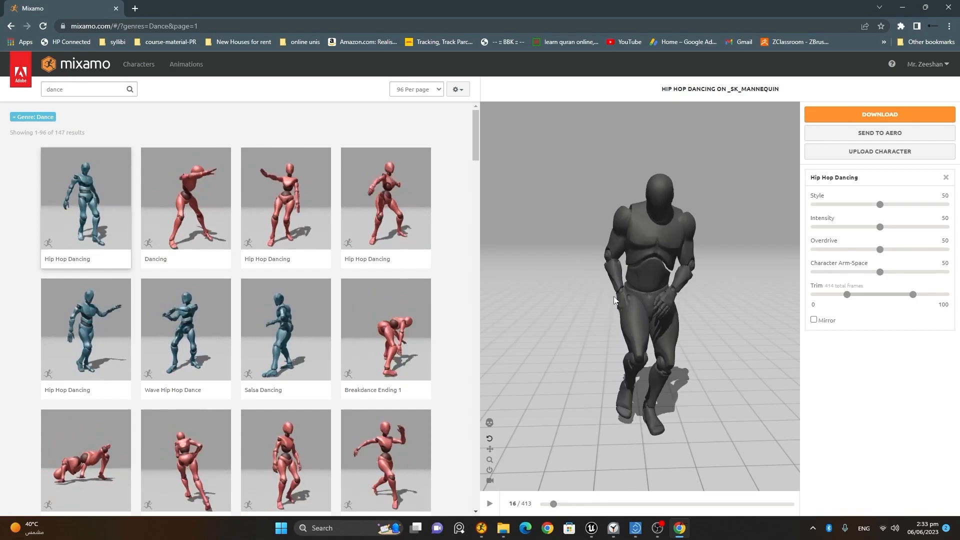
left_click(593, 530)
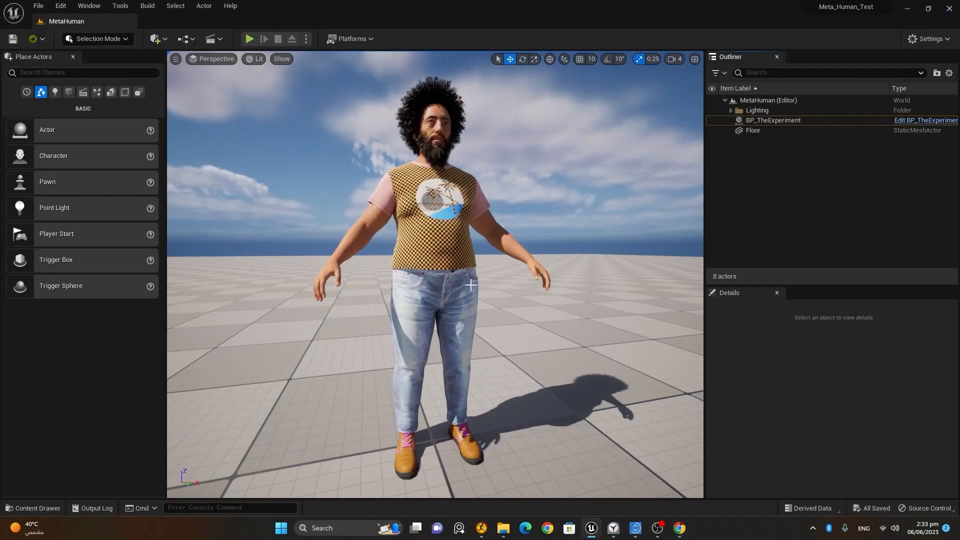
- Switch back to Mixamo, set Character Arm-Space to 70 and scrub the Hip Hop Dancing preview to frame 111
left_click(680, 531)
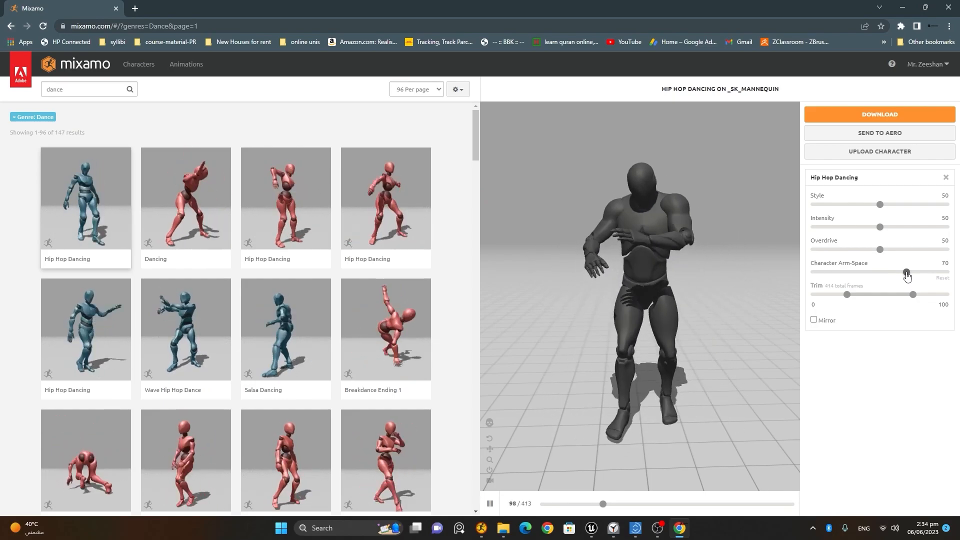
left_click(639, 505)
left_click_drag(637, 505, 610, 504)
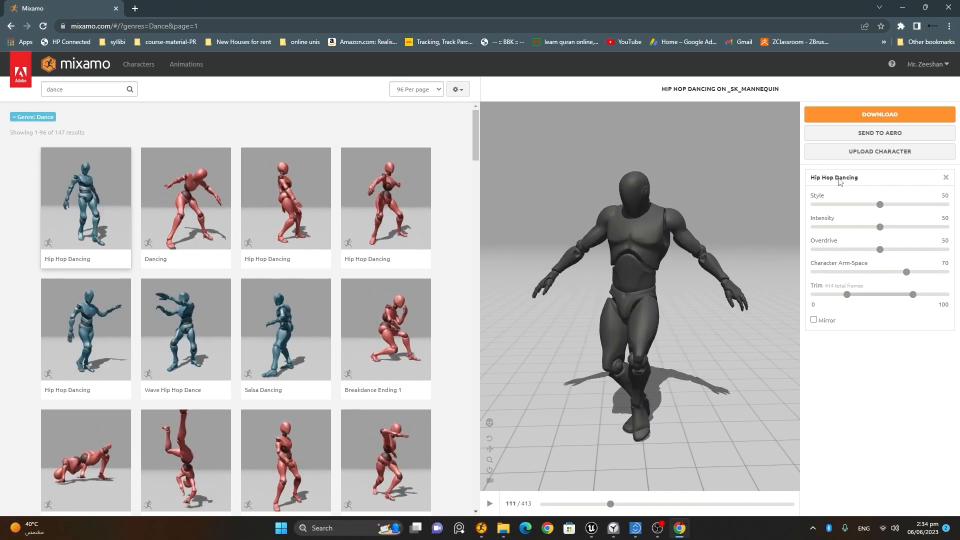
- Open the download settings for the Hip Hop Dancing animation and set Skin to Without Skin
left_click(884, 114)
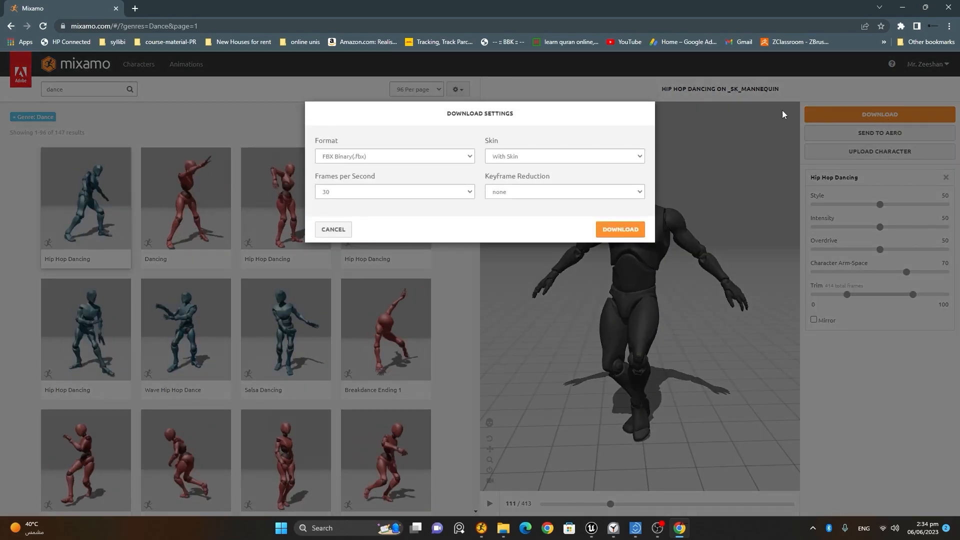
left_click(519, 159)
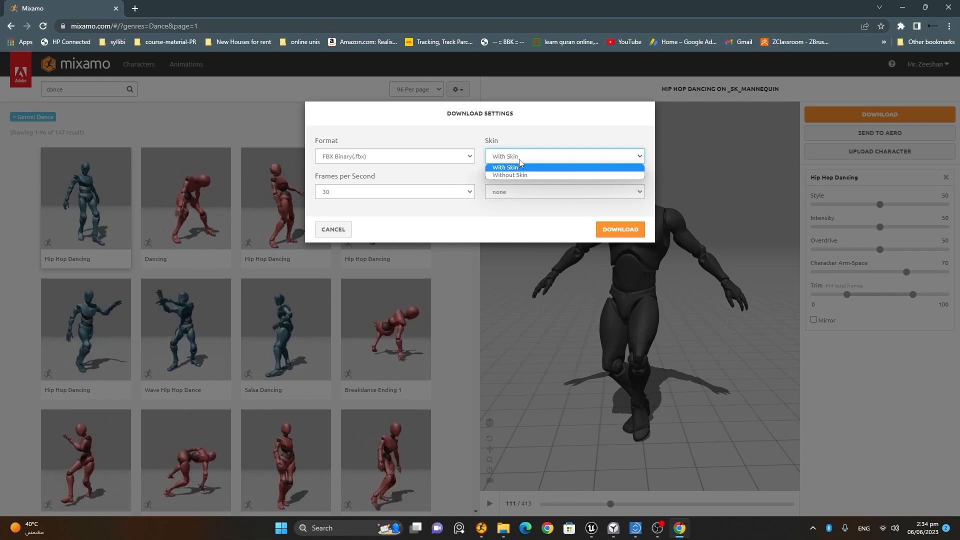
left_click(592, 531)
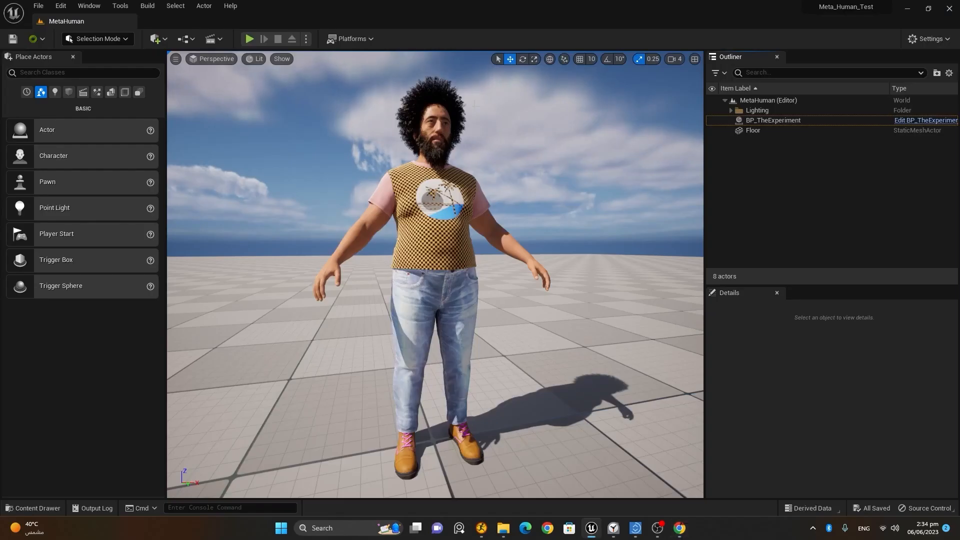
left_click(681, 531)
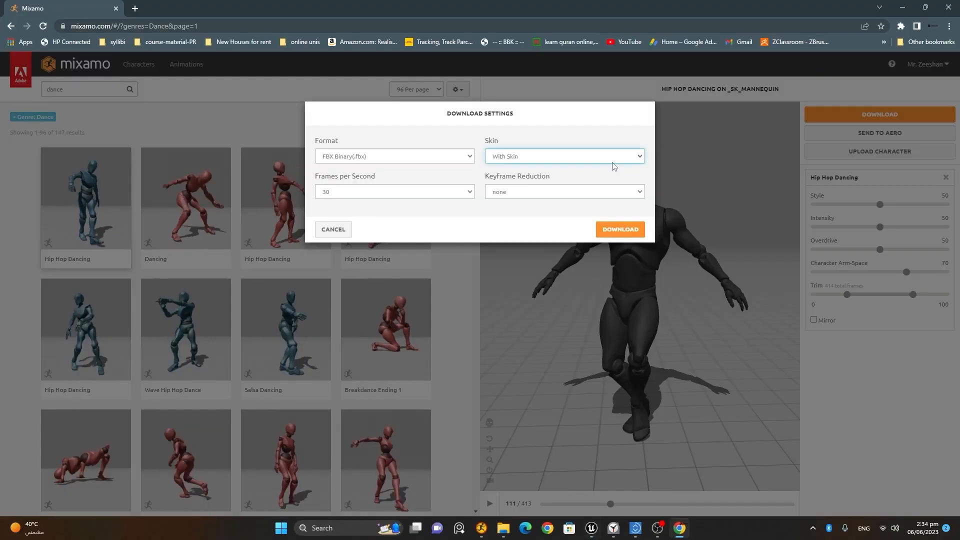
left_click(511, 159)
left_click(529, 174)
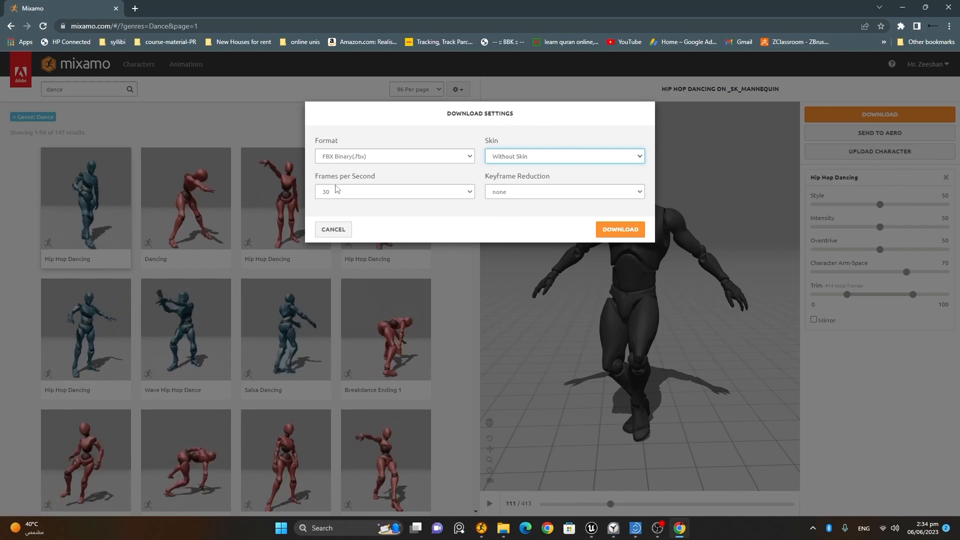
- Review the available frame rates and file formats in the download settings, leaving 30 frames per second and FBX Binary(.fbx) selected
left_click(449, 193)
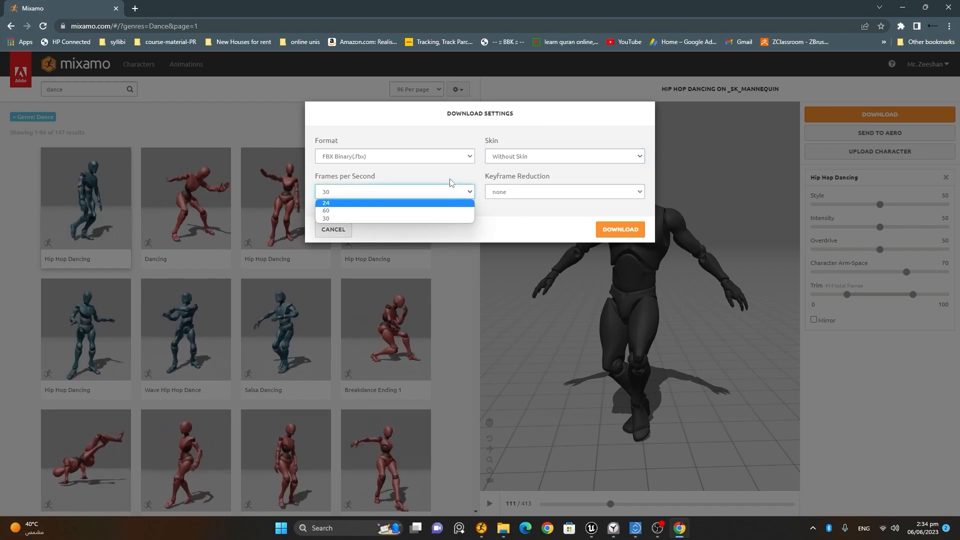
left_click(523, 215)
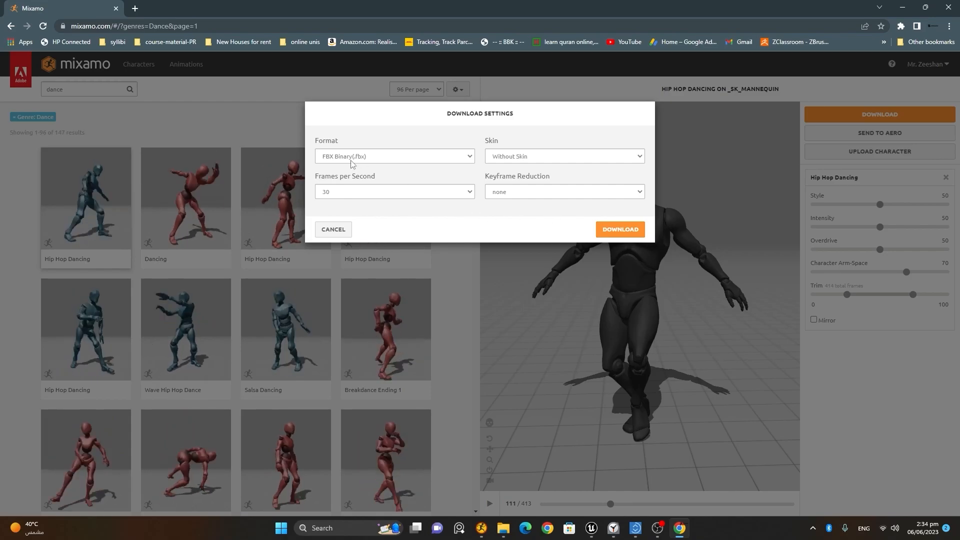
left_click(412, 160)
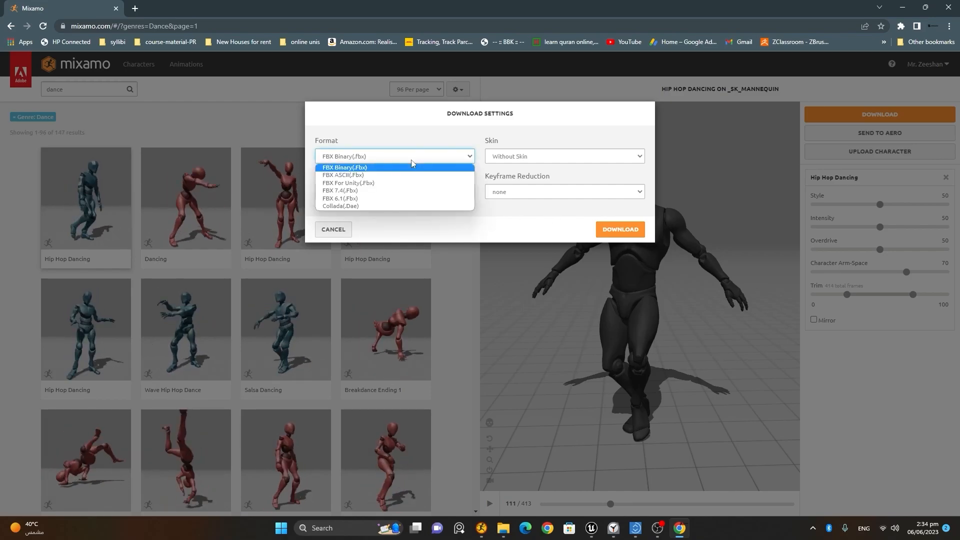
left_click(429, 139)
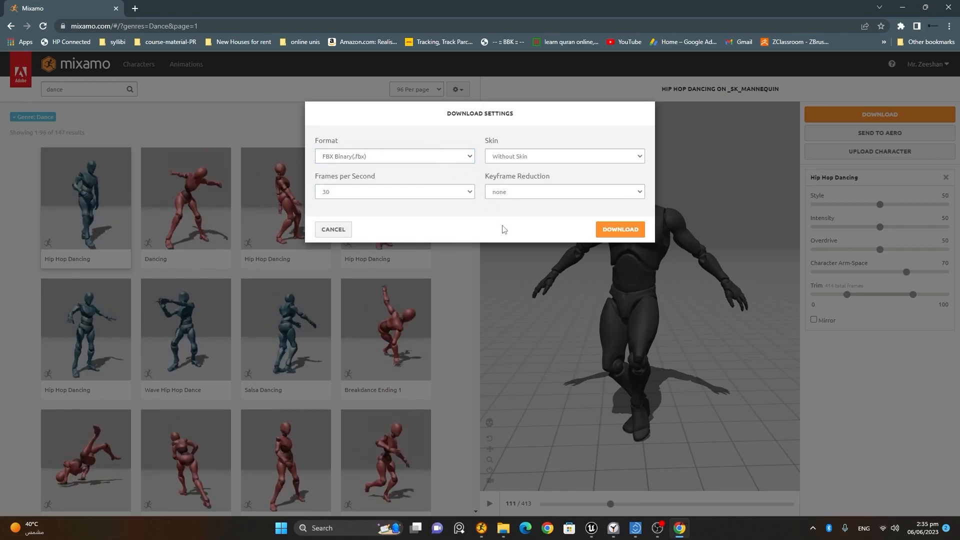
- Download the Hip Hop Dancing animation and save it as Hip Hop Dancing.fbx in the IncomingFbx folder
left_click(631, 235)
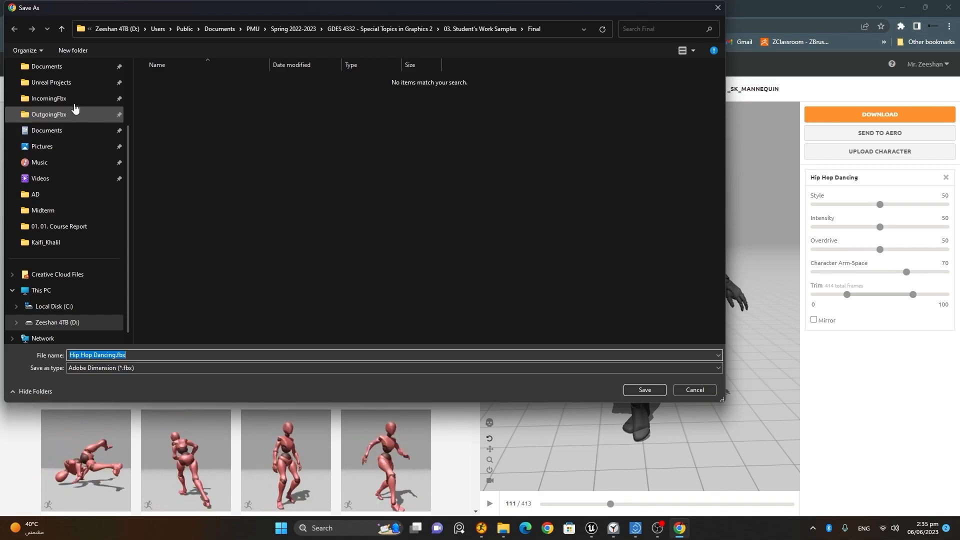
left_click(50, 100)
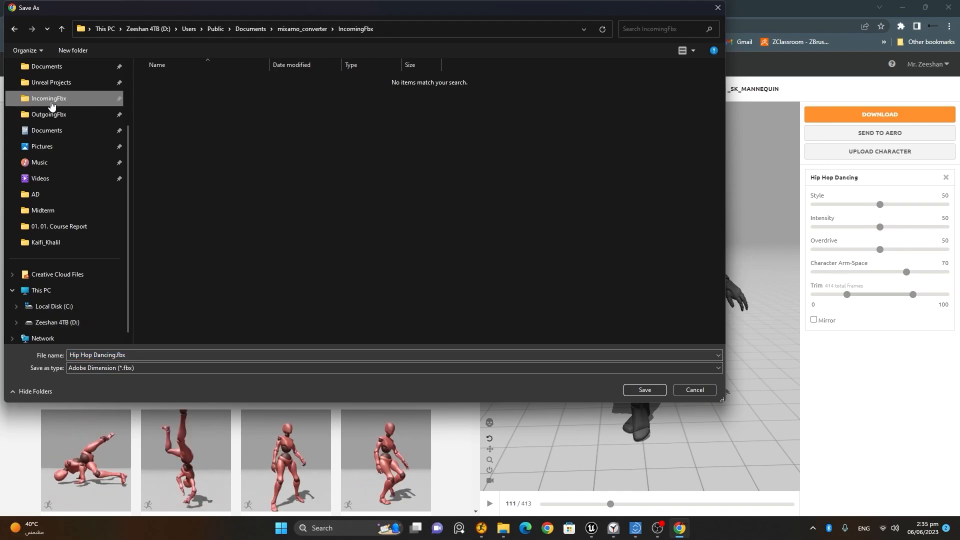
left_click(645, 390)
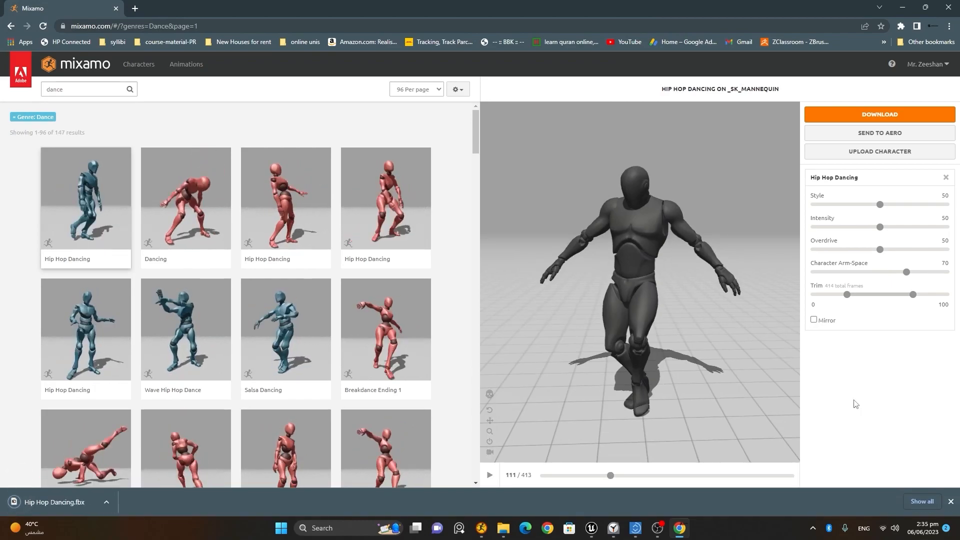
- Remove the Dance genre filter and search the animations for "walk"
left_click(46, 89)
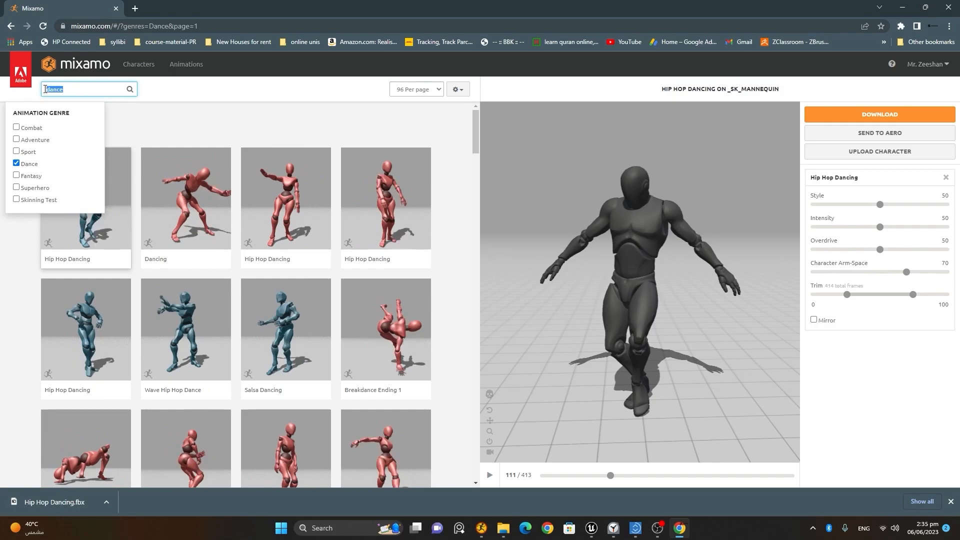
left_click(17, 164)
left_click(69, 89)
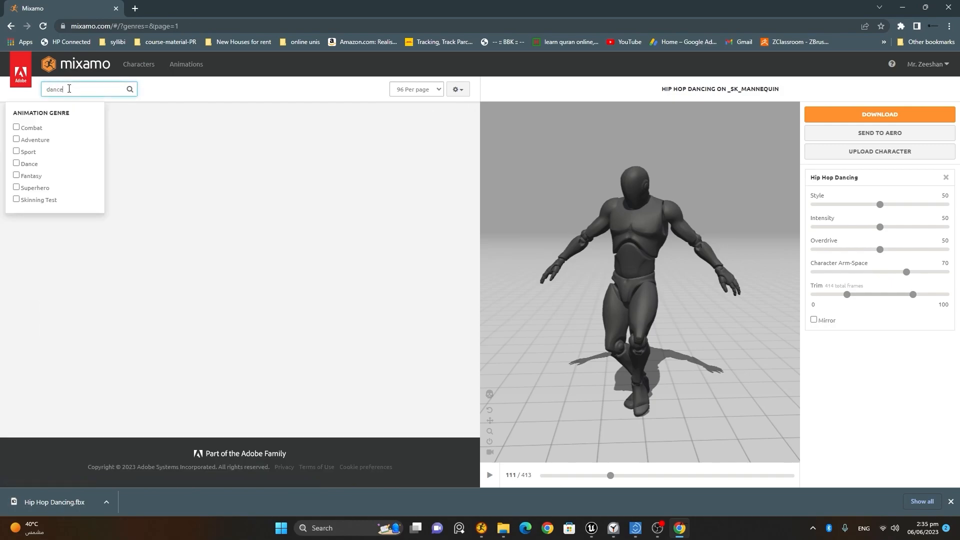
key("BackSpace")
key("BackSpace")
key("BackSpace")
key("BackSpace")
key("BackSpace")
type("walk")
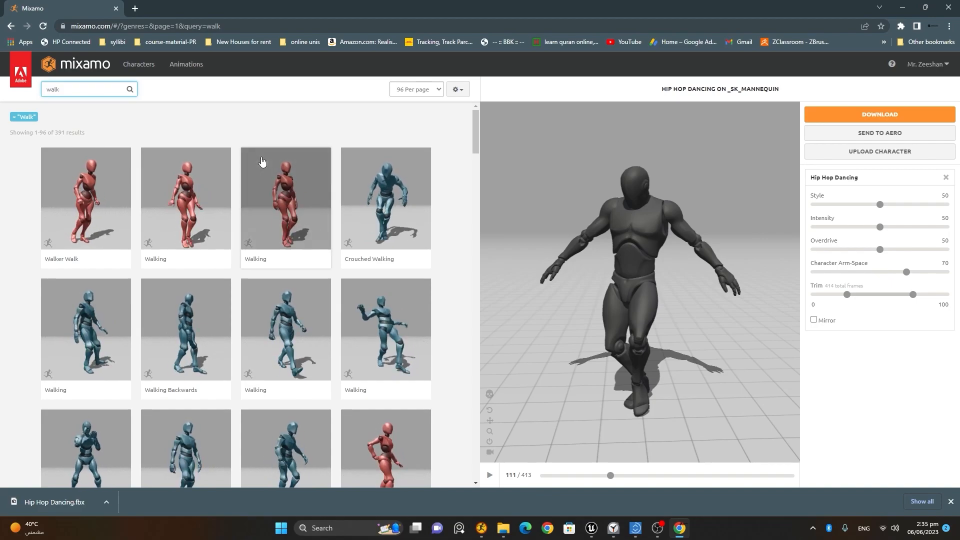
- Apply the blue Walking animation beside Walking Backwards to the mannequin, pause its preview and scrub to frame 1
left_click(289, 338)
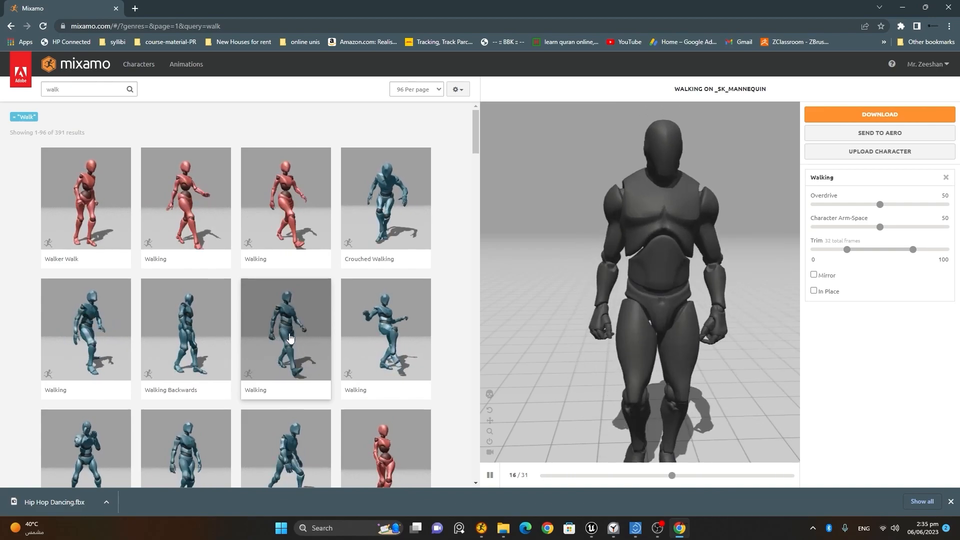
left_click(491, 475)
left_click_drag(726, 477, 560, 483)
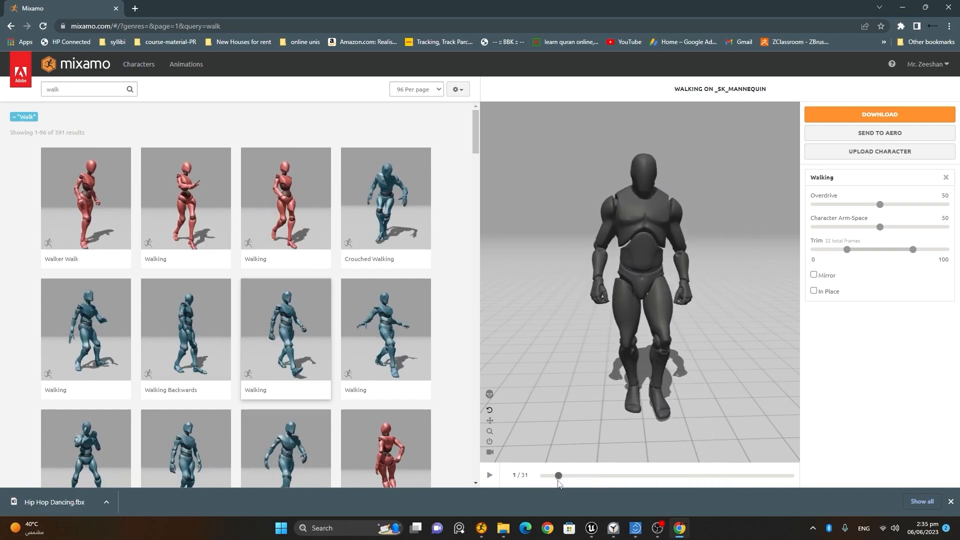
- Preview the Walking animation with In Place enabled, pause it, and turn In Place off again
left_click(815, 291)
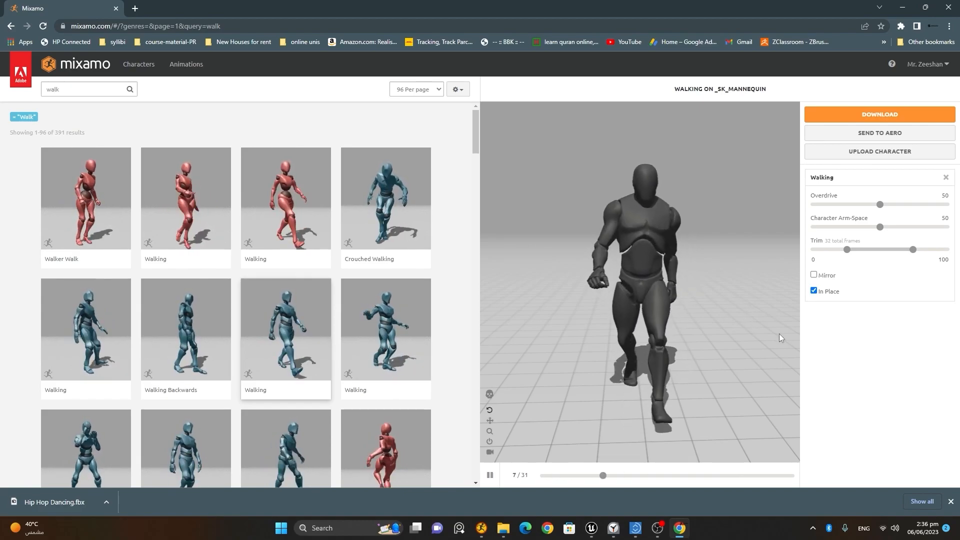
left_click(490, 477)
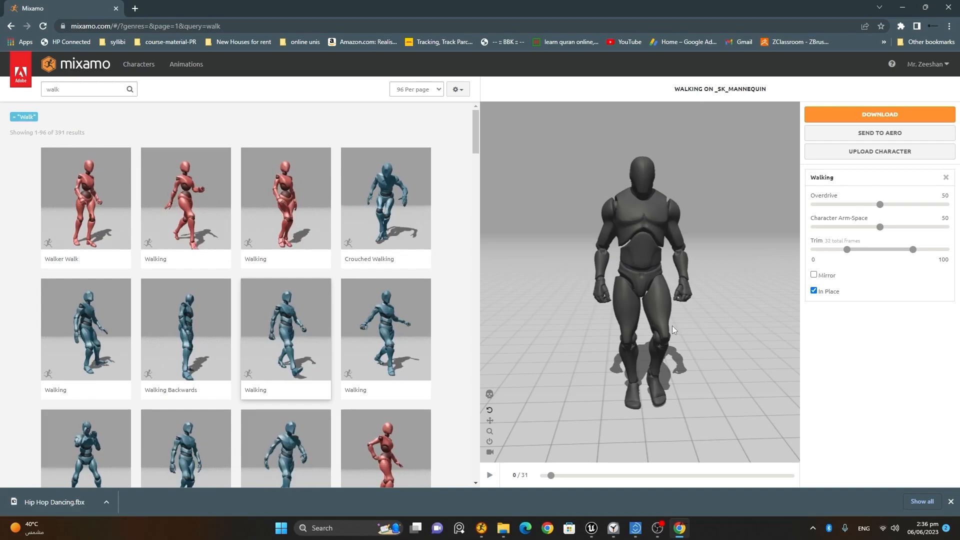
left_click(814, 291)
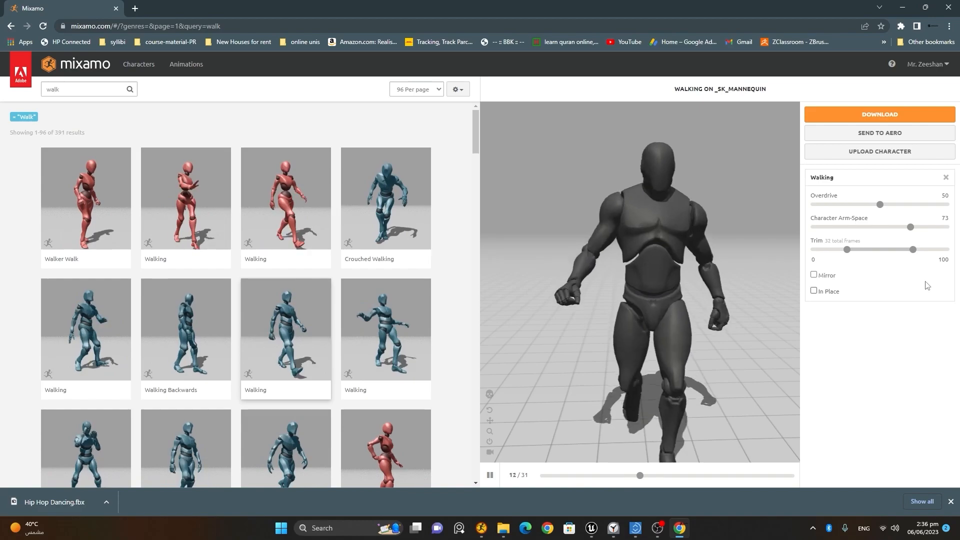
- Set the Walking animation's Character Arm-Space to 64 and download it without skin as Walking.fbx into IncomingFbx
left_click_drag(910, 228, 910, 228)
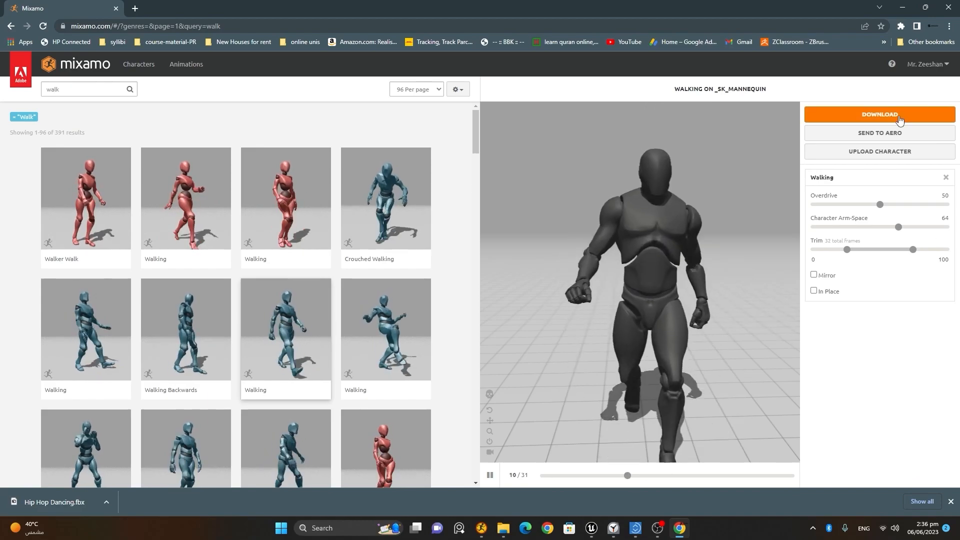
left_click(899, 115)
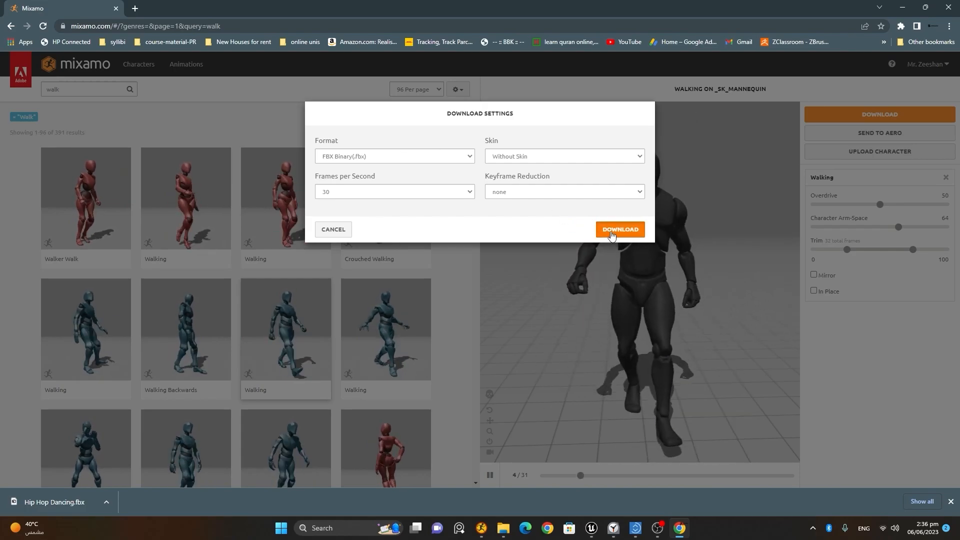
left_click(610, 230)
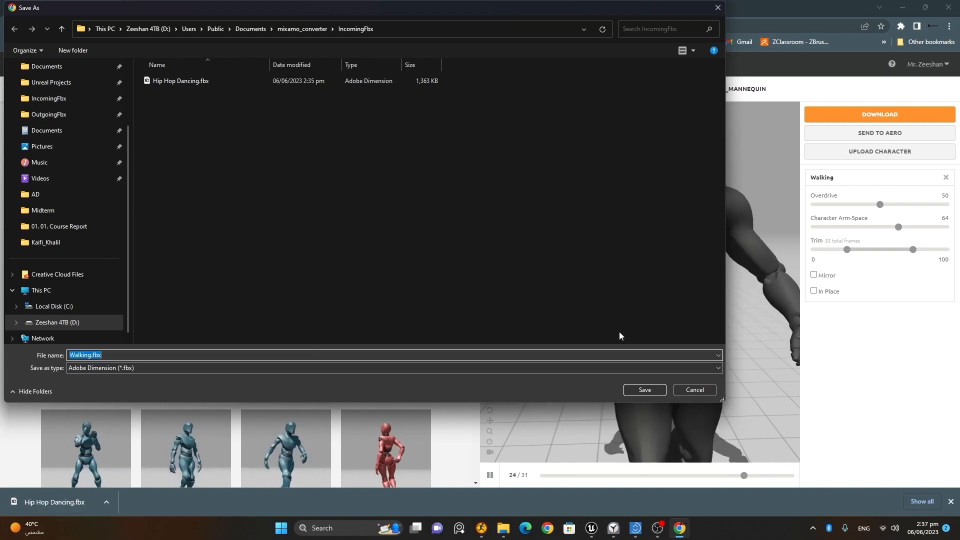
left_click(645, 390)
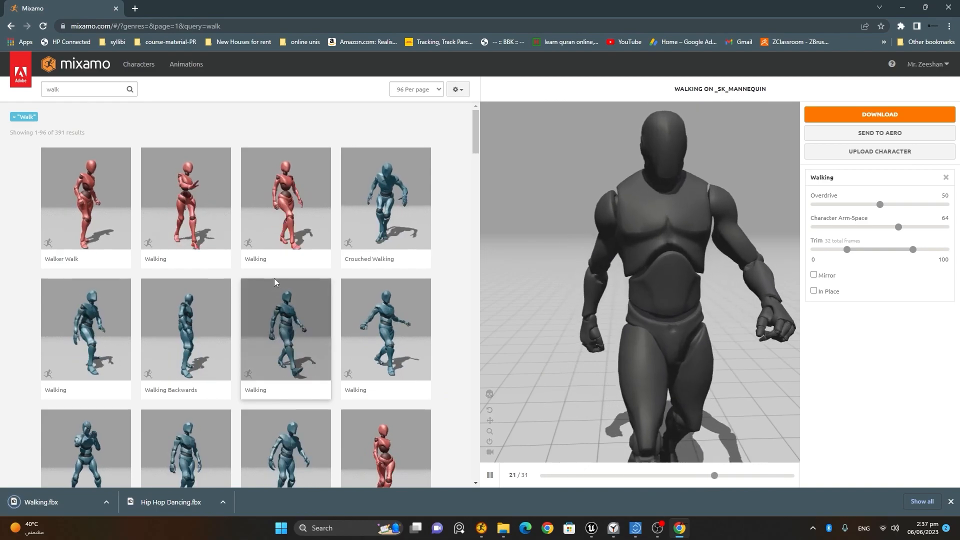
- Search the animations for "start walk" and apply the blue Start Walking animation beside Shooter Pack to the mannequin
left_click_drag(75, 91, 32, 92)
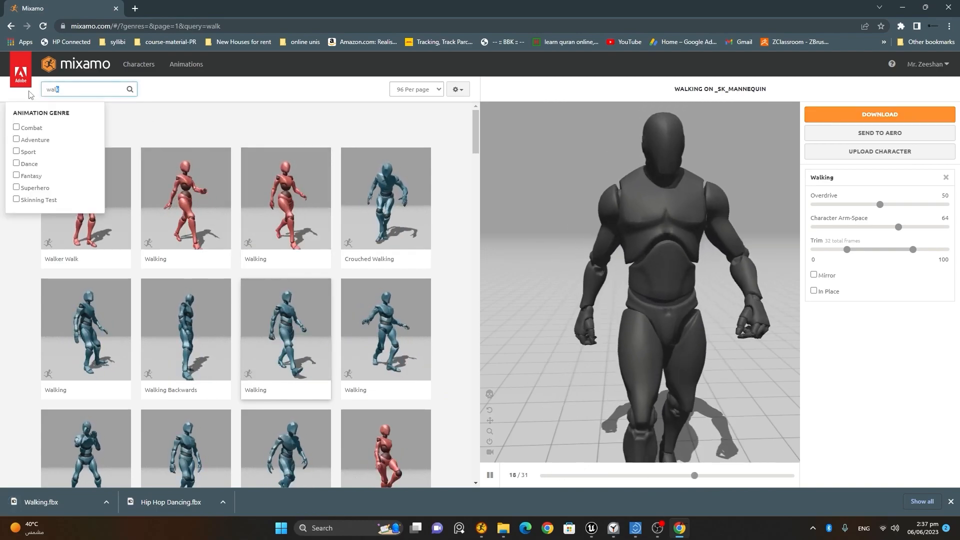
type("start wa")
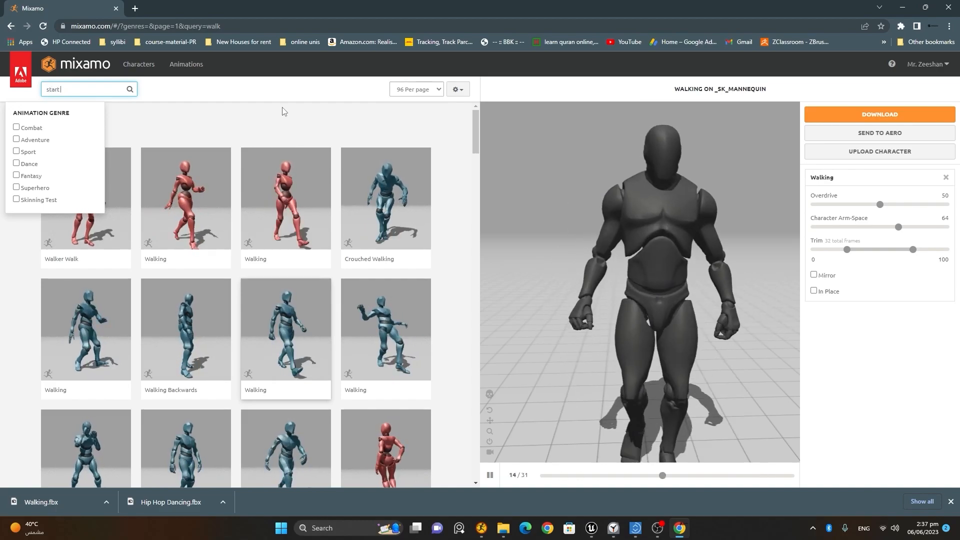
type("lk")
key("Return")
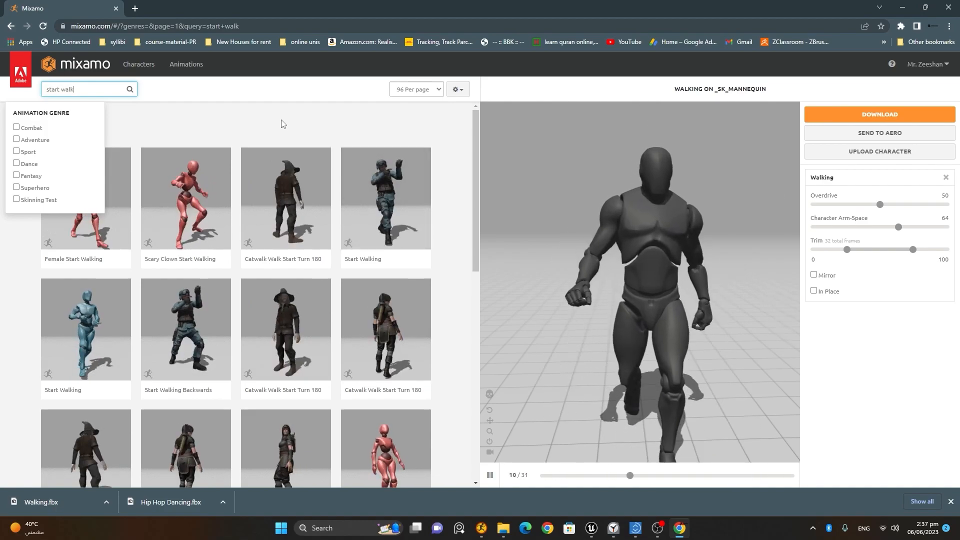
left_click(282, 120)
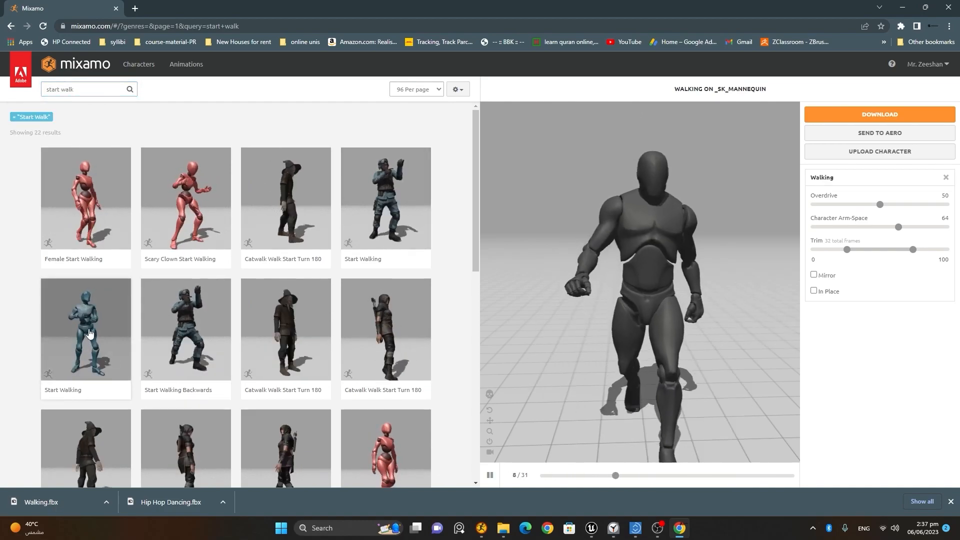
scroll(204, 188, "down", 4)
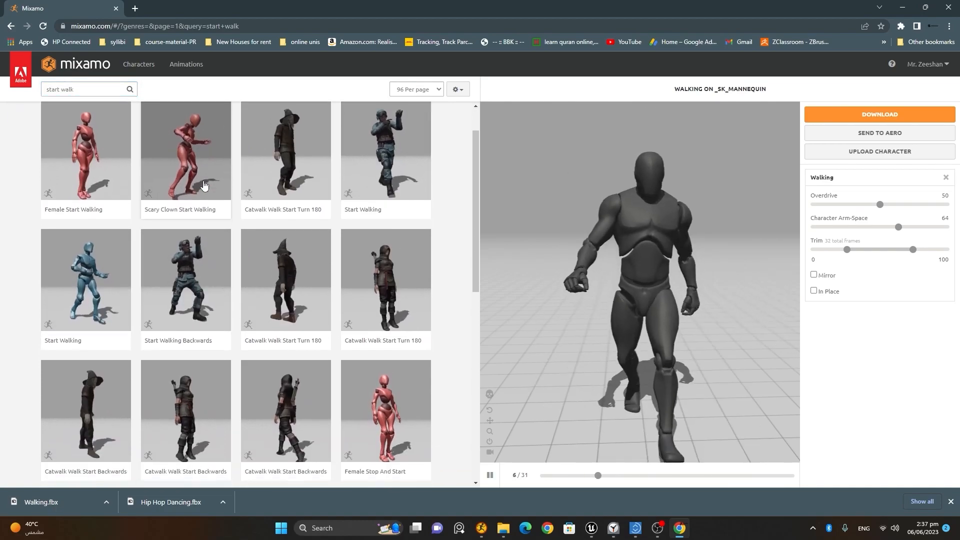
scroll(205, 190, "down", 3)
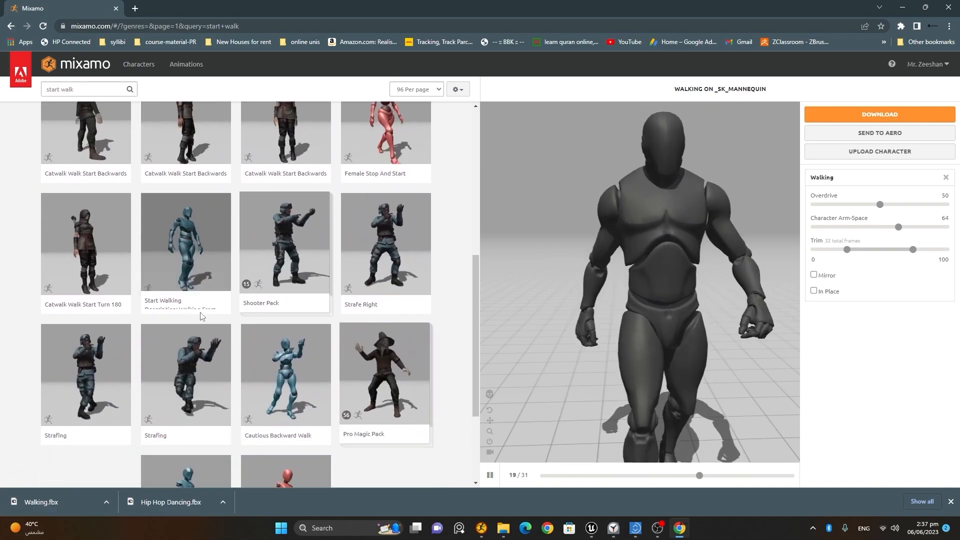
left_click(216, 253)
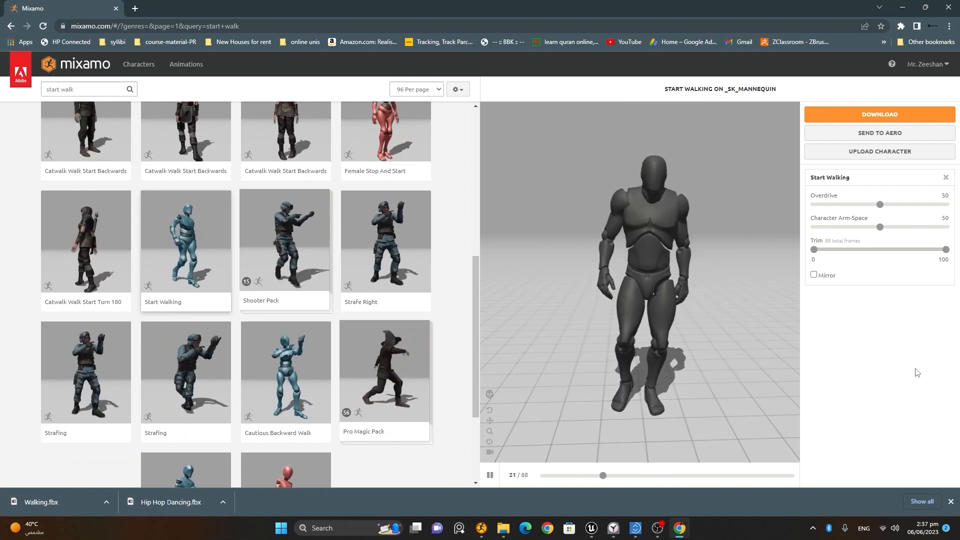
- Set the Start Walking animation's Character Arm-Space to 64 and download it without skin as Start Walking.fbx into IncomingFbx
left_click(490, 479)
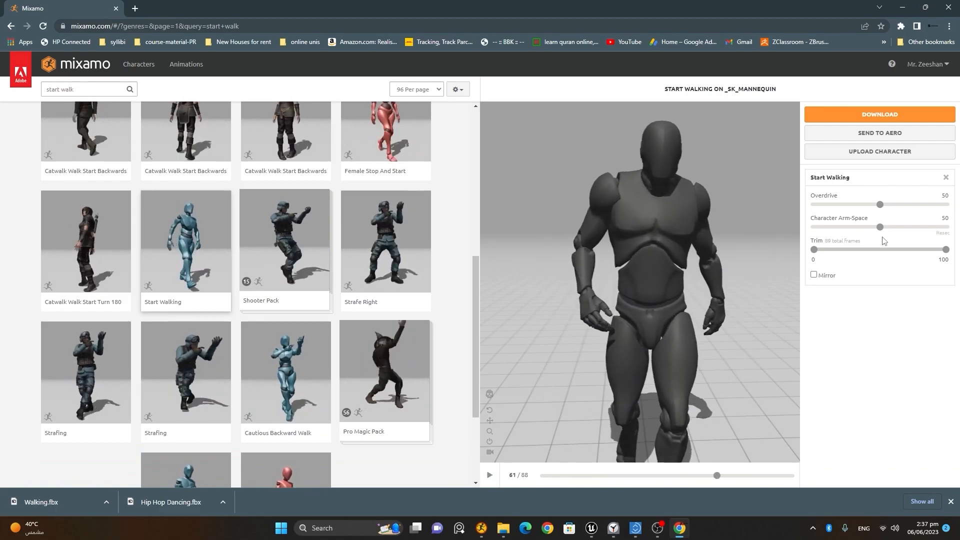
left_click_drag(899, 234, 898, 233)
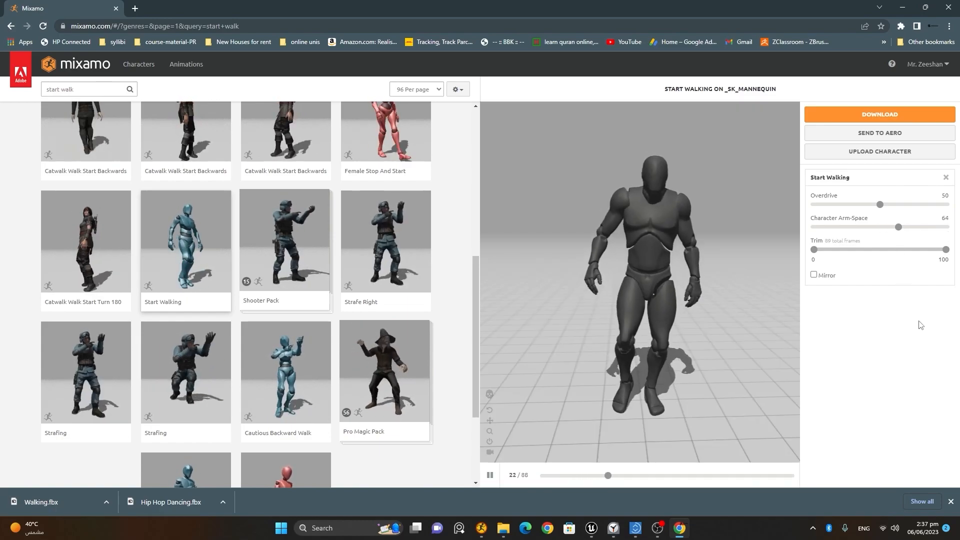
left_click(893, 114)
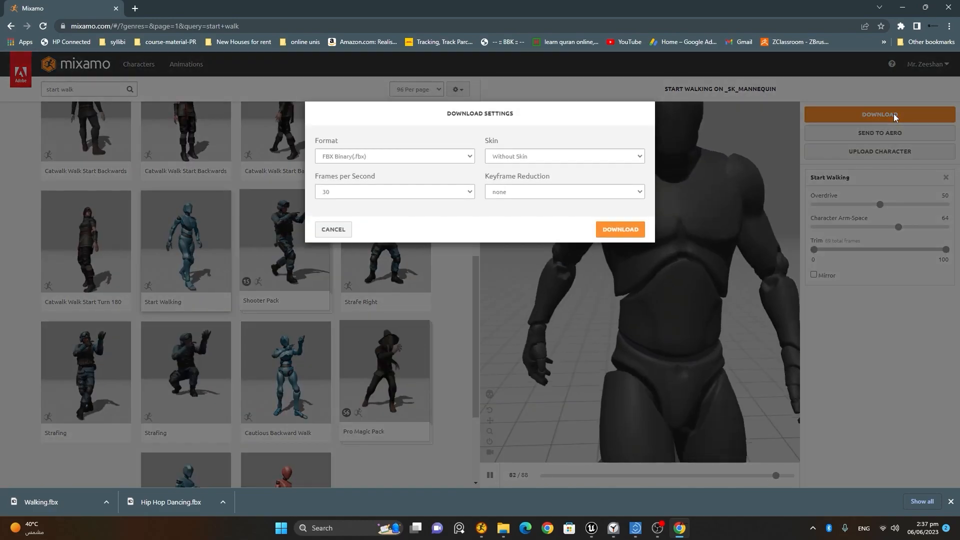
left_click(616, 231)
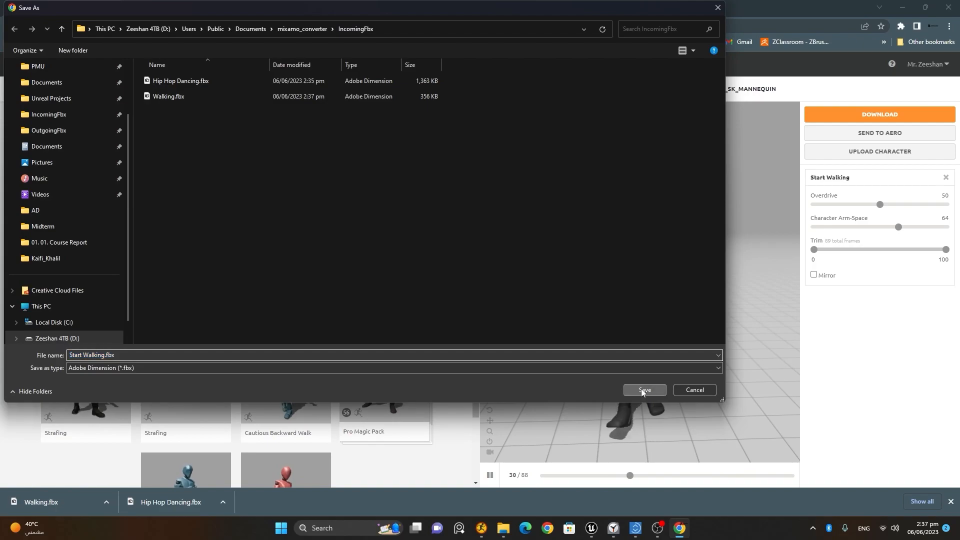
left_click(642, 389)
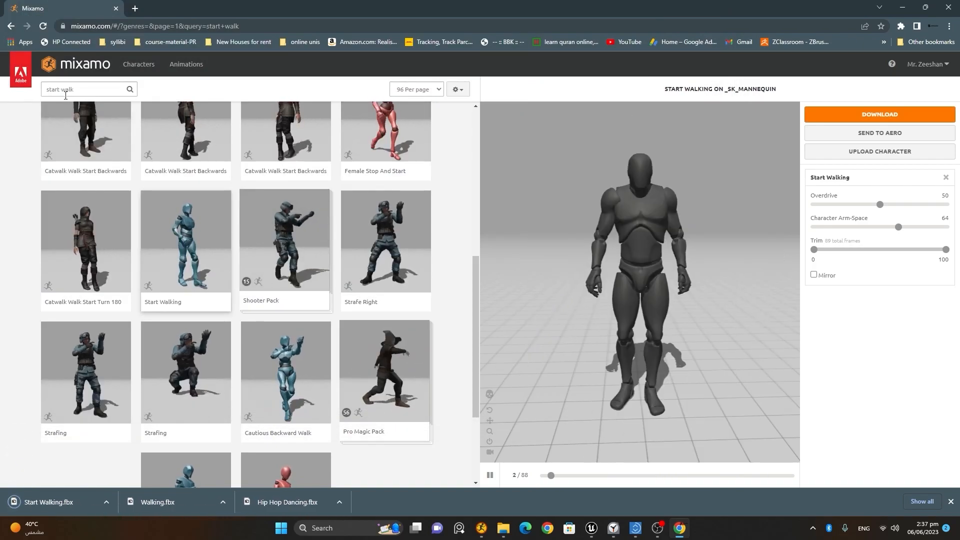
- Search the animations for "end walk"
left_click_drag(62, 90, 21, 90)
type("end")
key("Return")
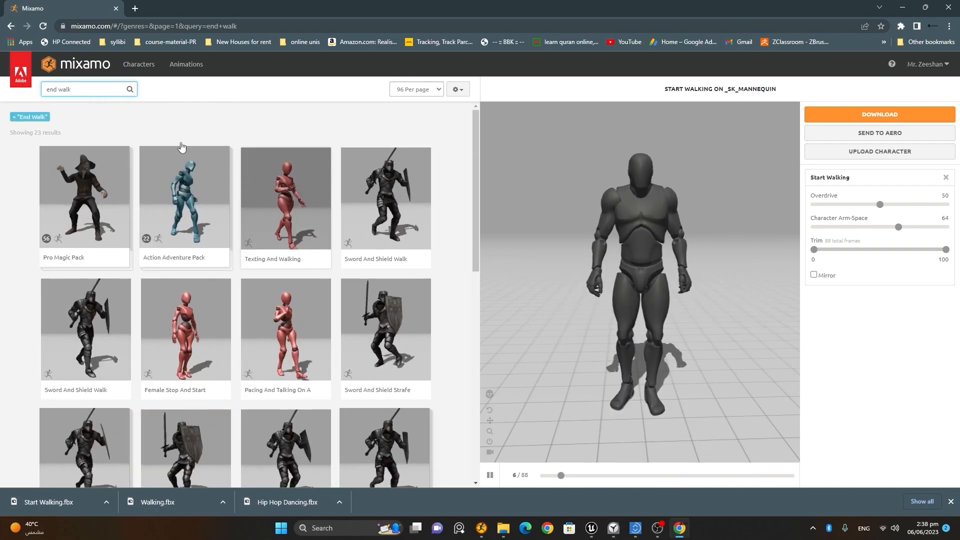
- Search the animations for "stop walk" and apply the blue Stop Walking animation beside Scary Clown Stopping to the mannequin
left_click_drag(59, 90, 20, 91)
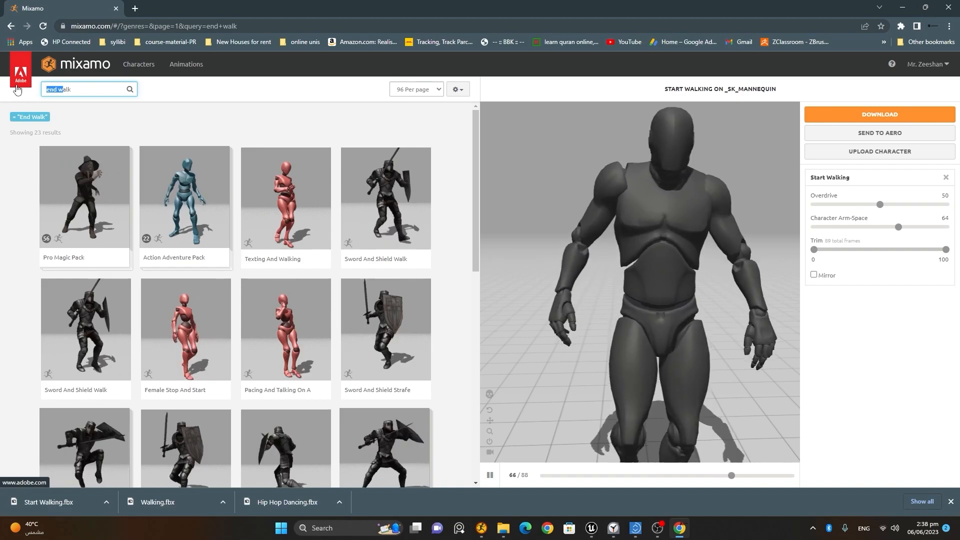
key("BackSpace")
type("stop")
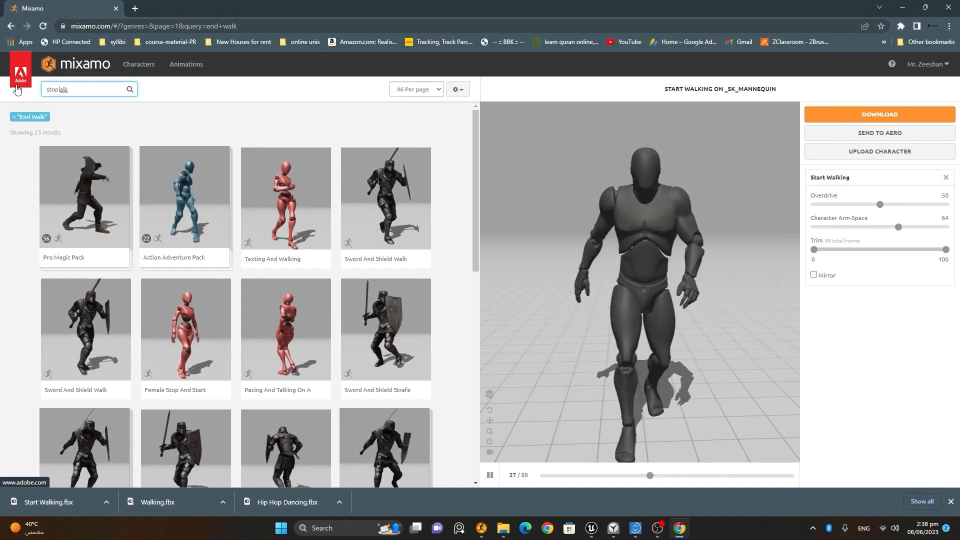
key("Return")
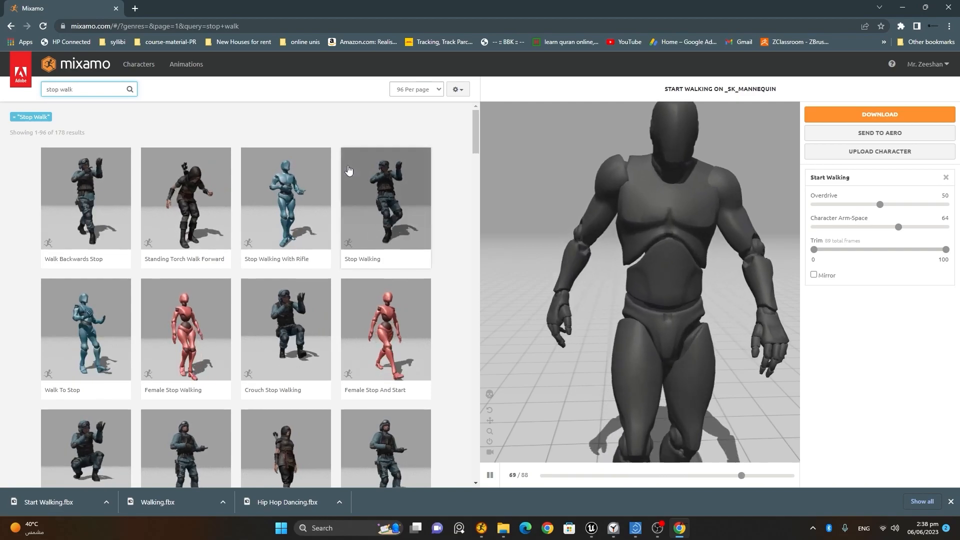
scroll(349, 159, "down", 4)
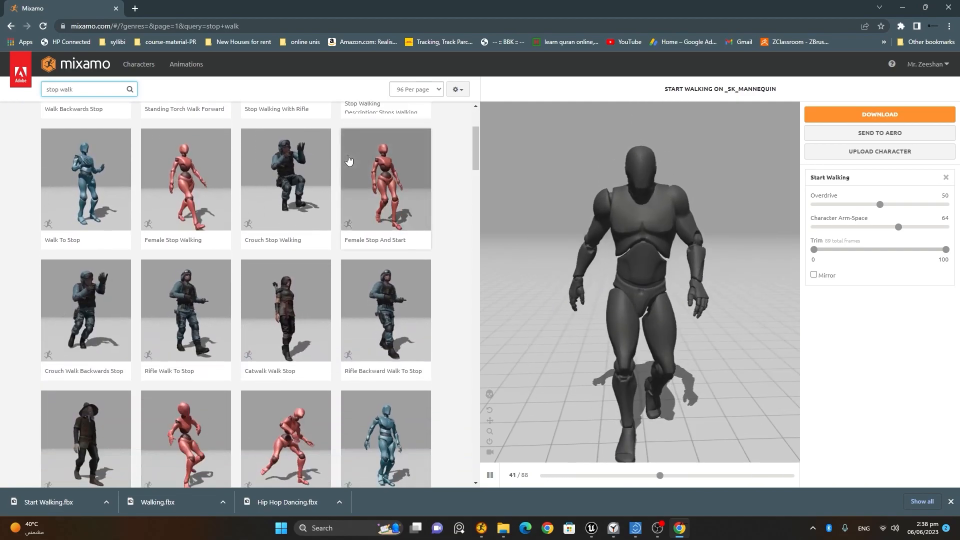
left_click(387, 271)
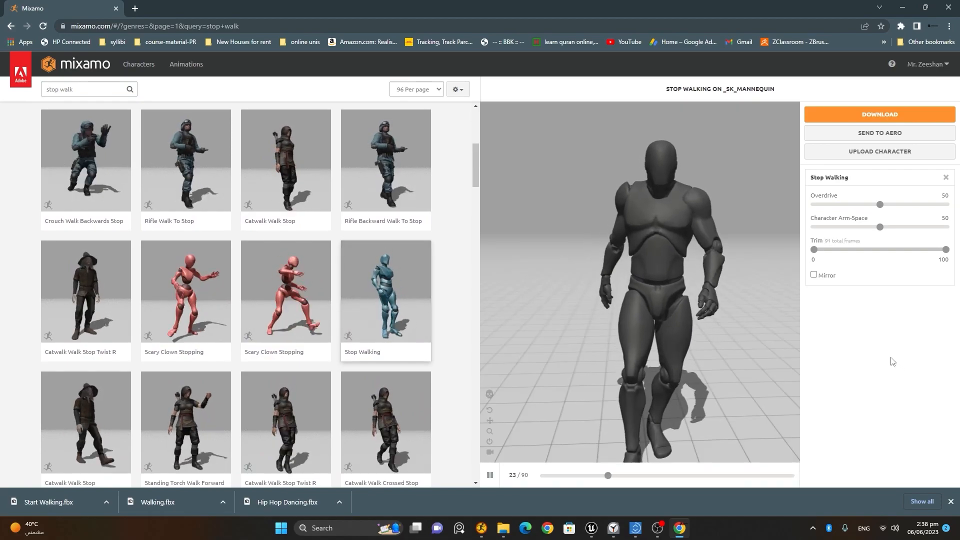
- Set the Stop Walking animation's Character Arm-Space to 64, download it without skin as Stop Walking.fbx into IncomingFbx, and close the browser
left_click(883, 228)
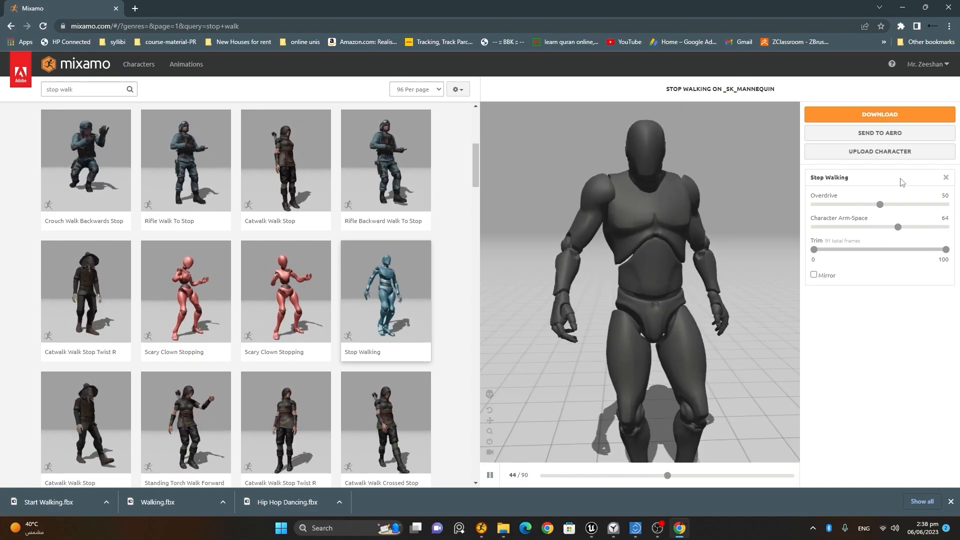
left_click(884, 116)
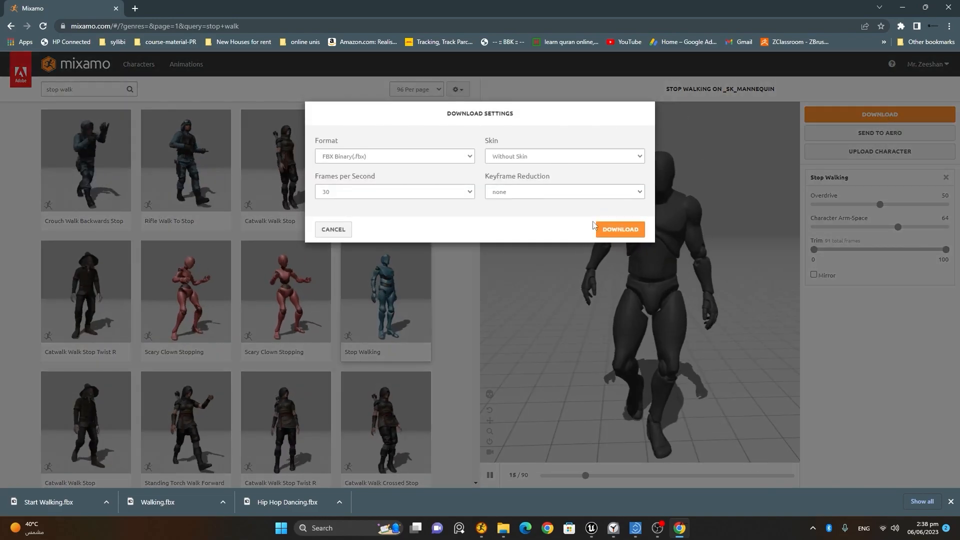
left_click(616, 229)
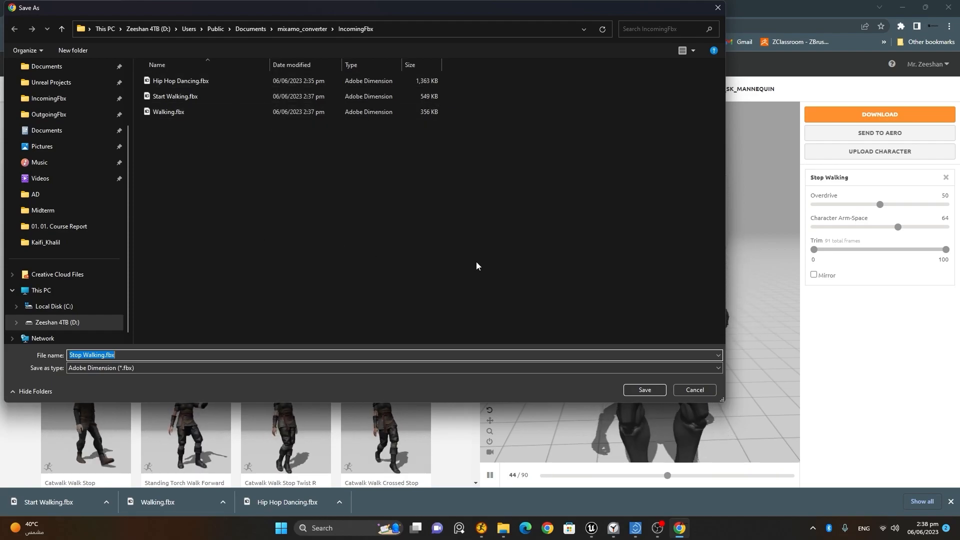
left_click(645, 390)
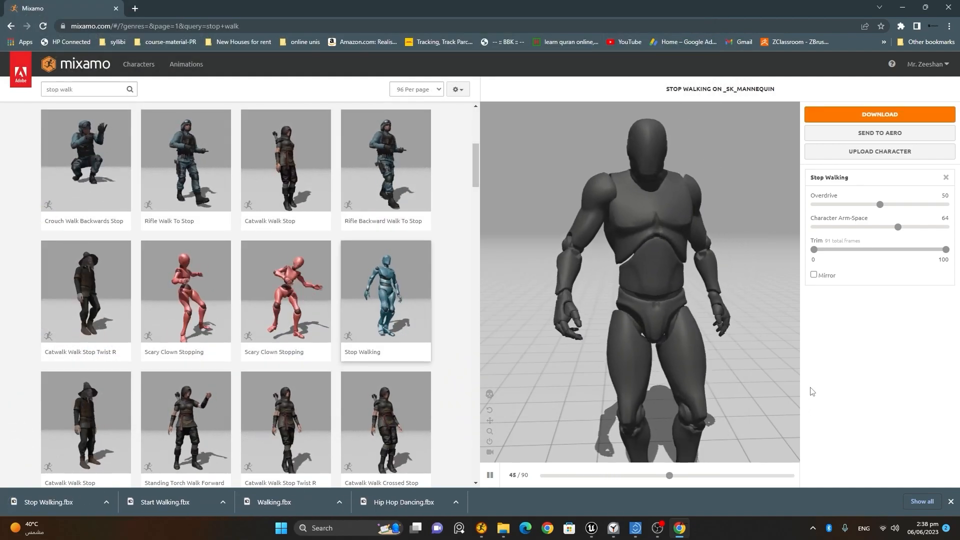
left_click(950, 7)
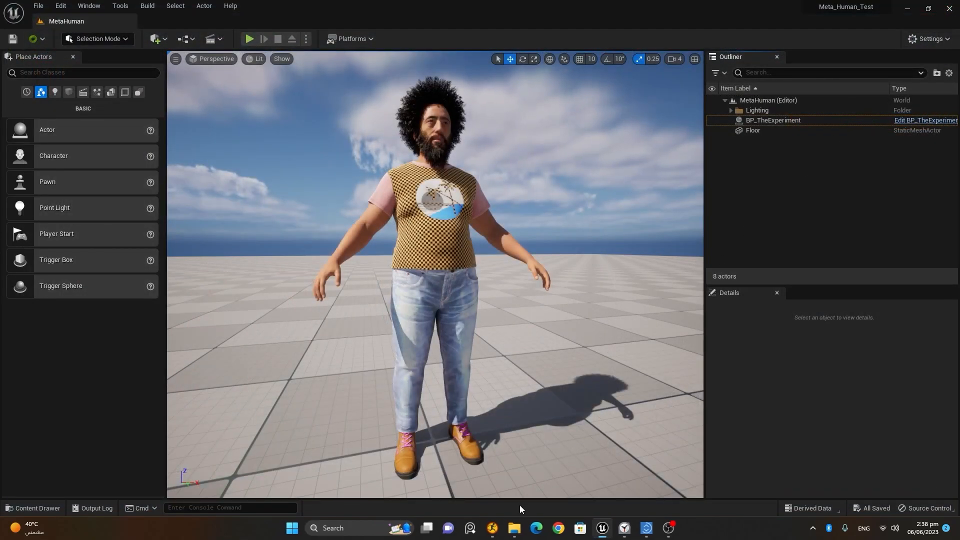
- Switch to Mixamo Converter and convert the four downloaded animations with the .UE filename suffix, then close the converter
left_click(499, 531)
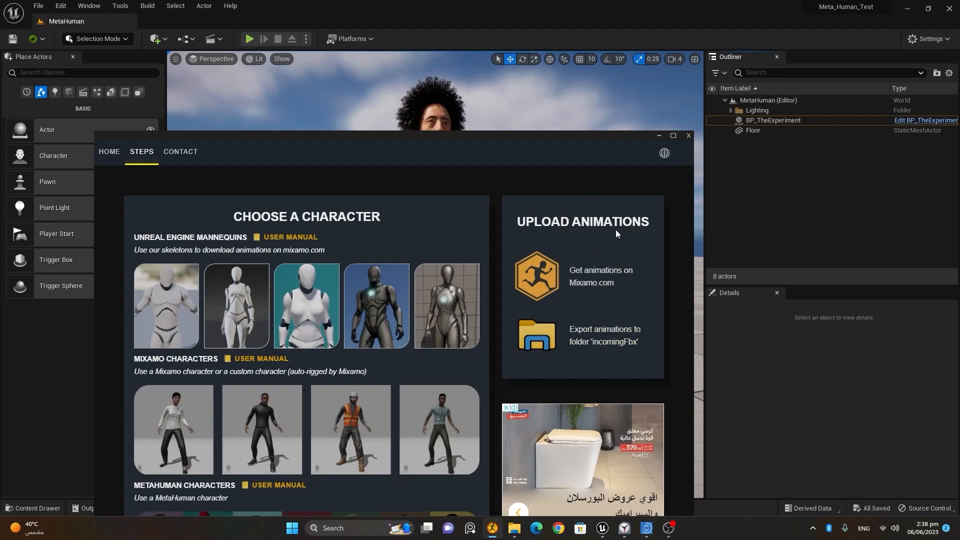
left_click_drag(566, 136, 578, 59)
scroll(562, 262, "down", 15)
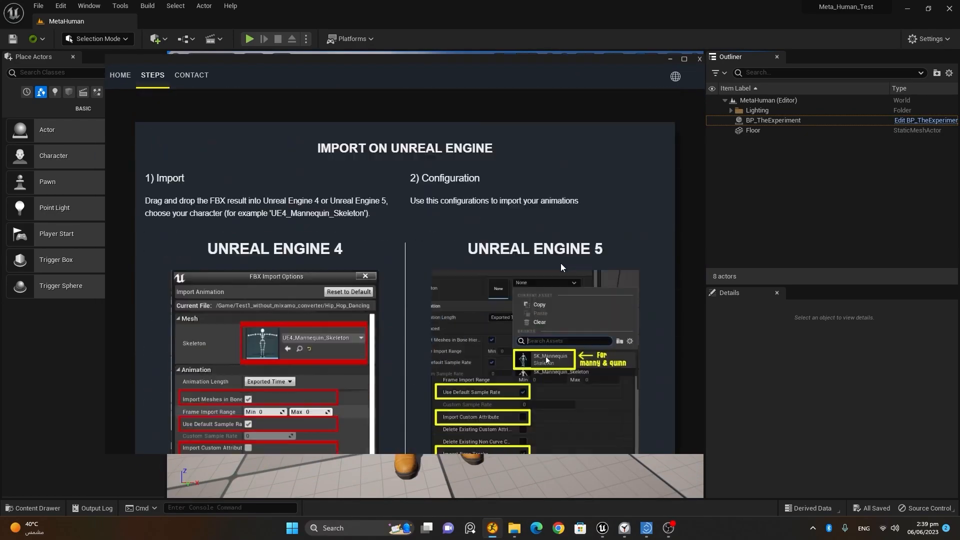
scroll(564, 258, "up", 12)
scroll(565, 257, "down", 12)
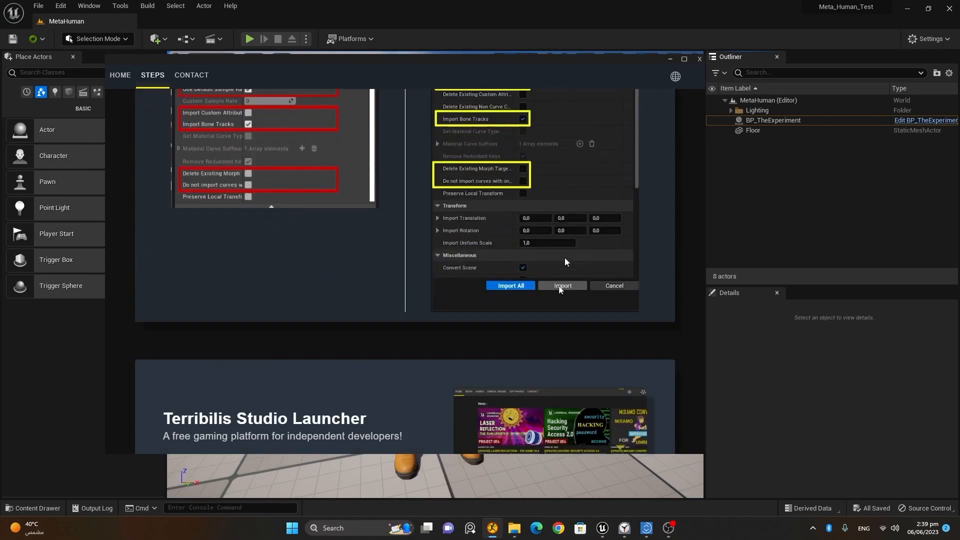
scroll(565, 262, "up", 15)
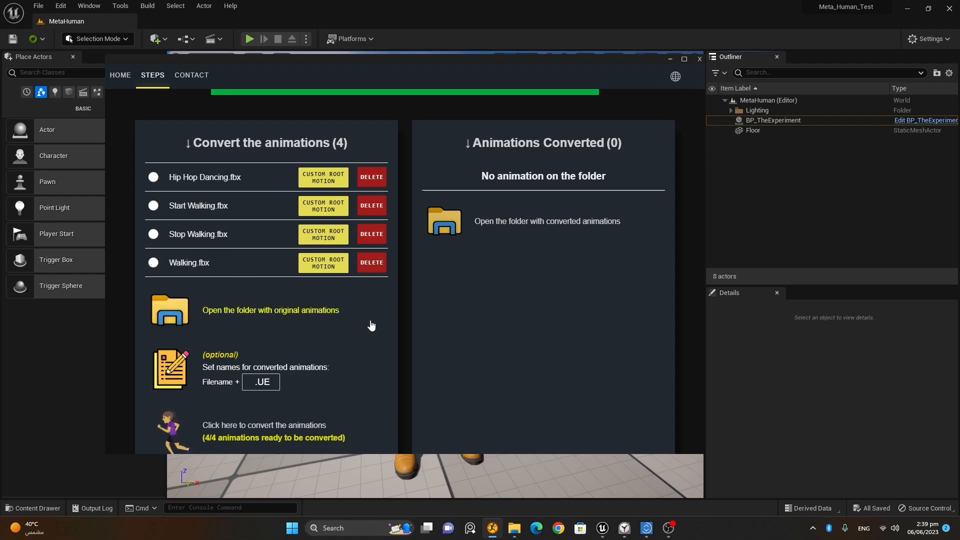
scroll(371, 325, "down", 2)
scroll(372, 326, "up", 1)
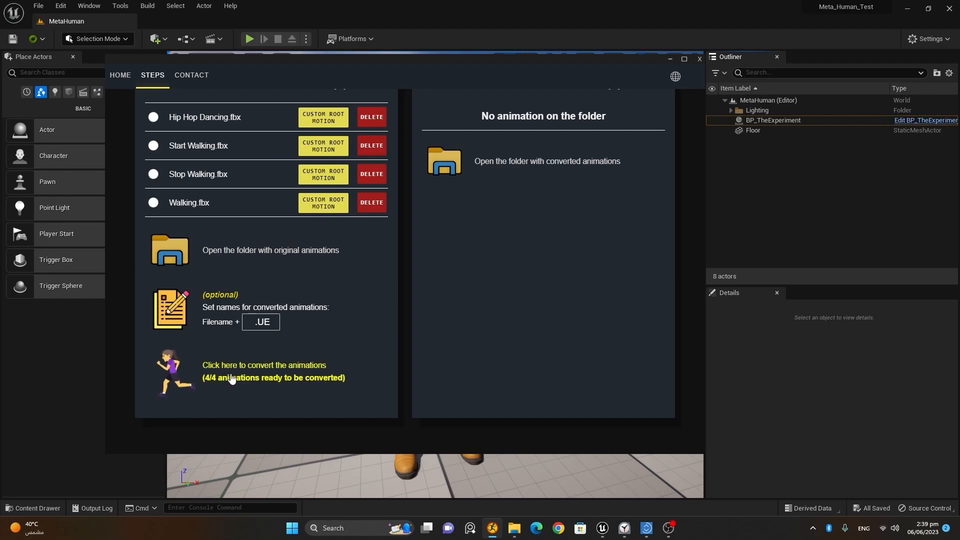
left_click(303, 379)
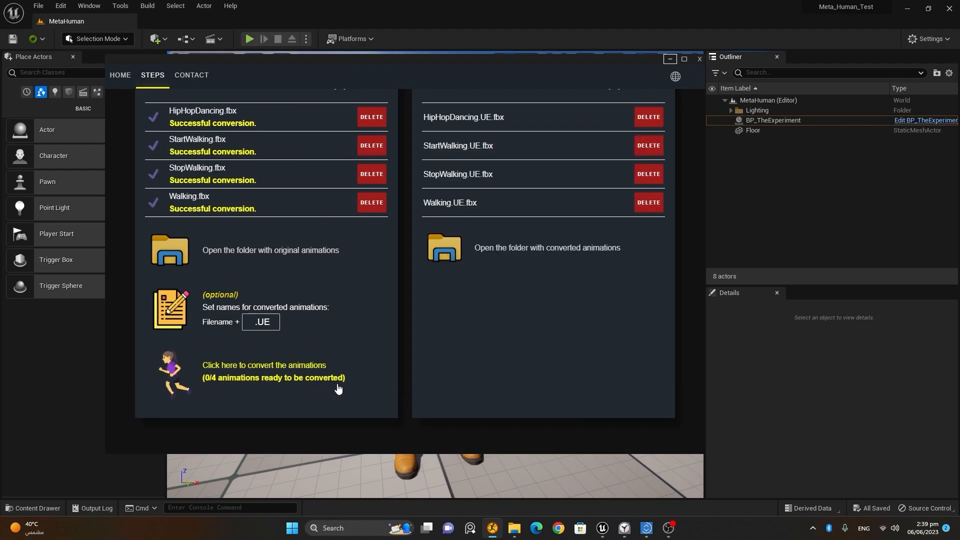
scroll(561, 266, "up", 1)
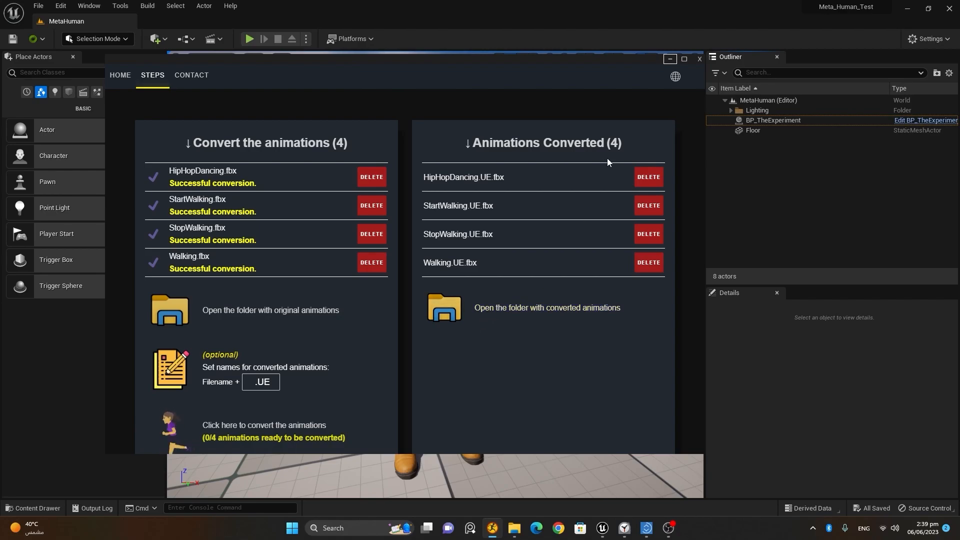
left_click(700, 59)
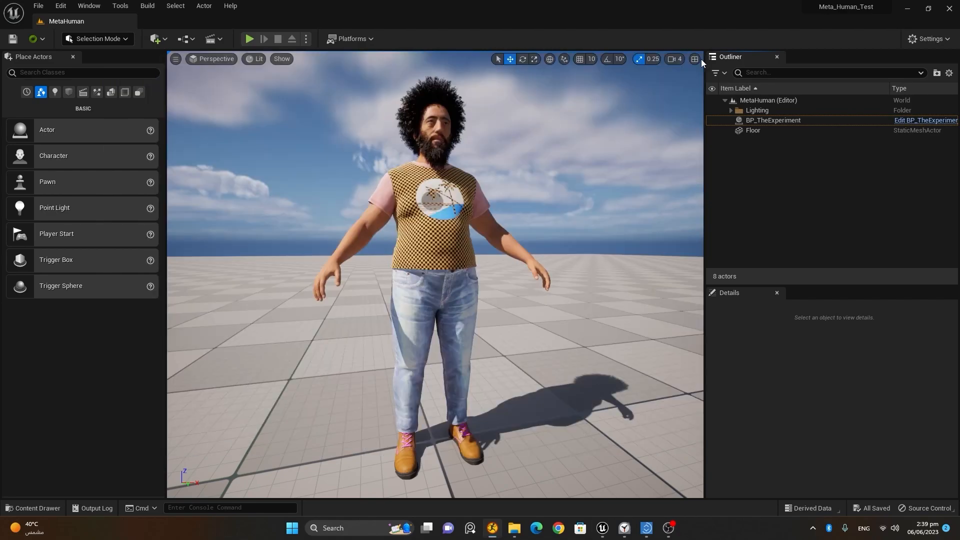
- Create a folder called Animations inside the Unreal project's Content folder
left_click(53, 510)
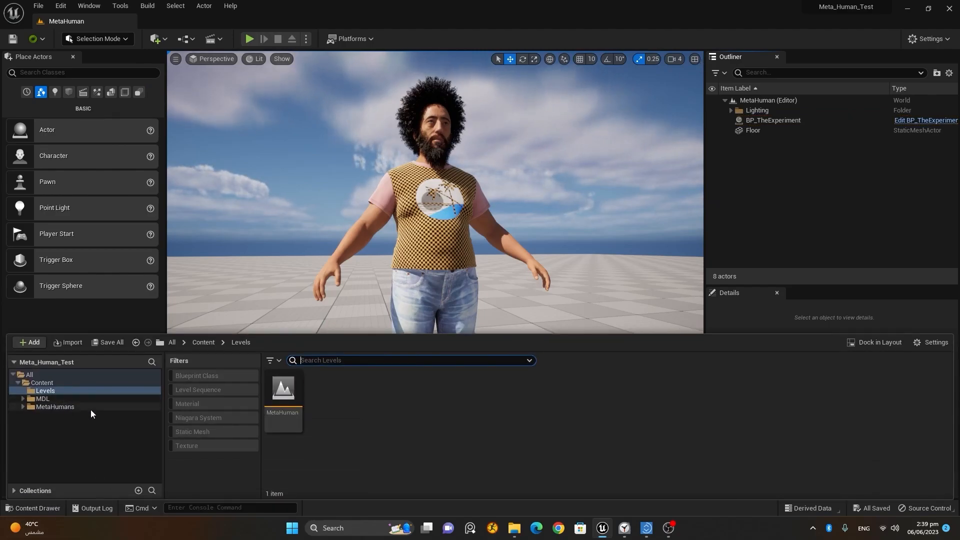
left_click(49, 383)
right_click(49, 383)
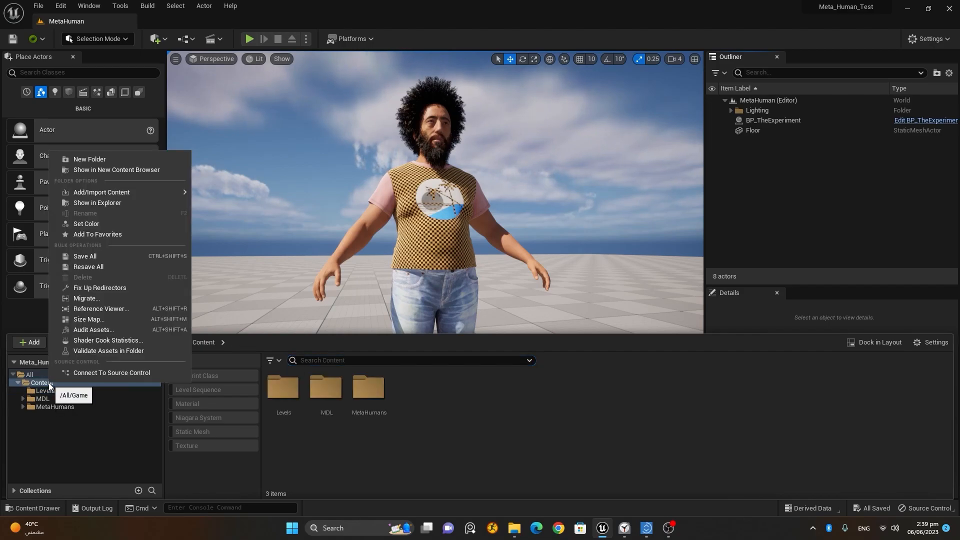
left_click(109, 157)
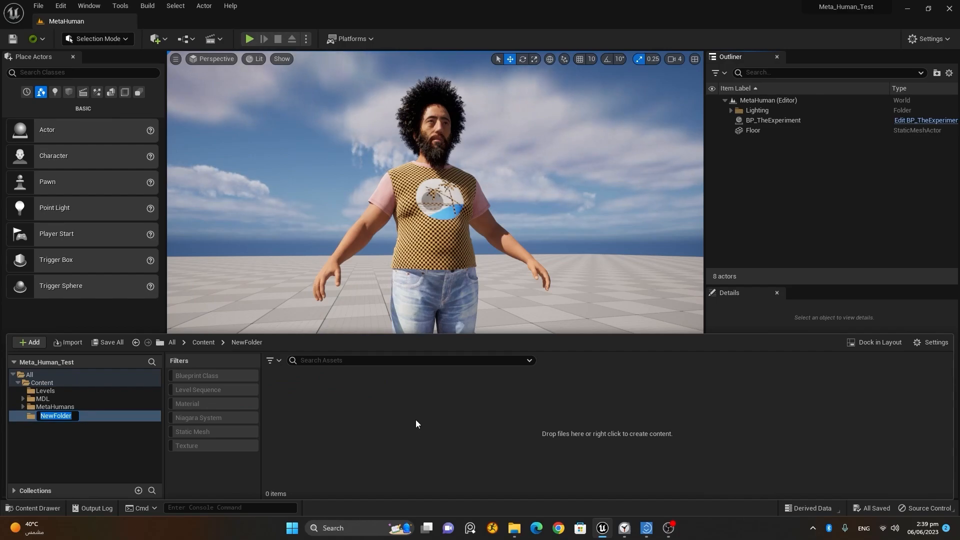
type("Animations")
key("Return")
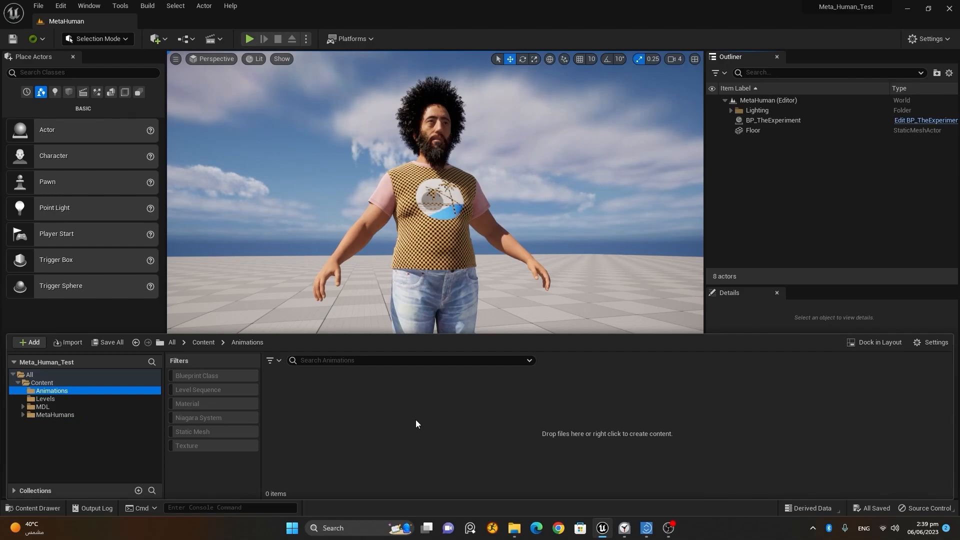
- Start importing HipHopDancing.UE.fbx, StartWalking.UE.fbx, StopWalking.UE.fbx and Walking.UE.fbx from OutgoingFbx into the Animations folder
right_click(340, 398)
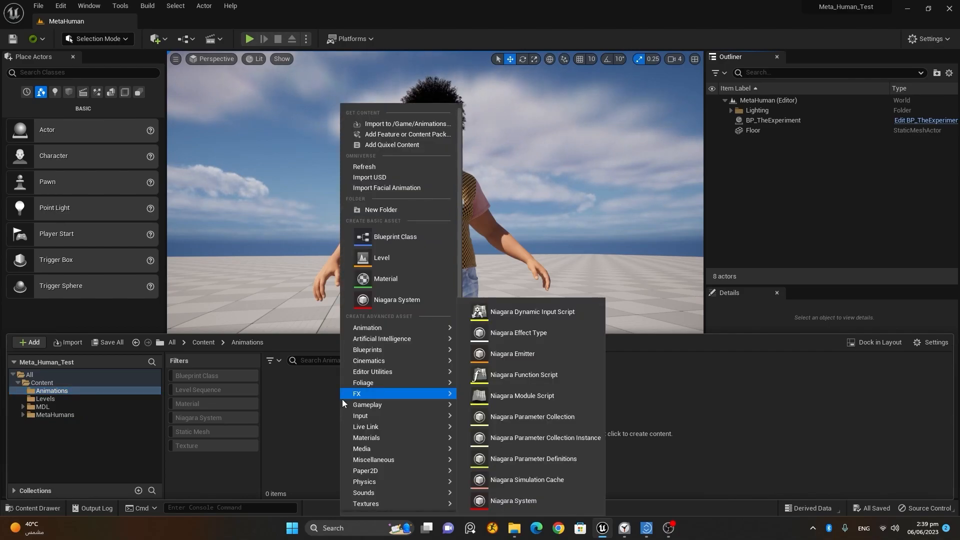
left_click(397, 126)
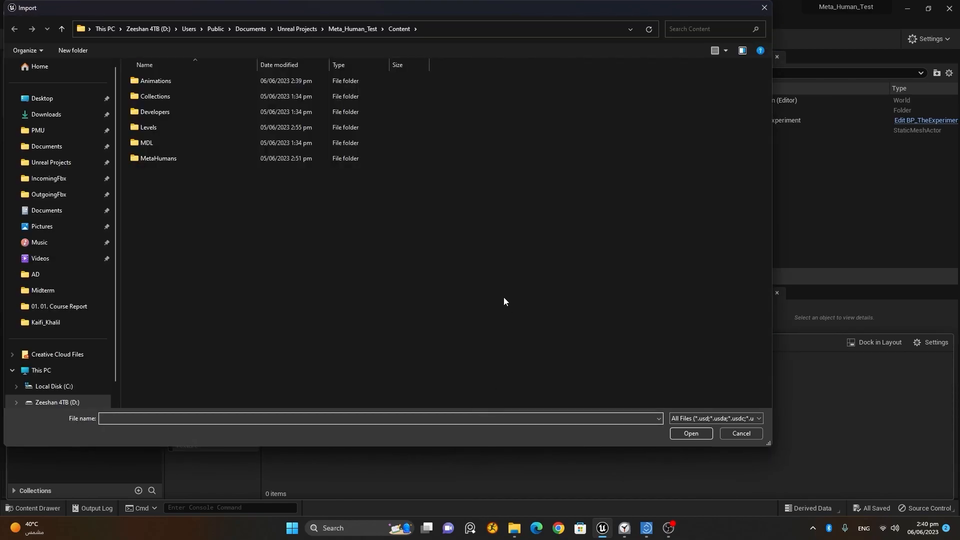
left_click(59, 199)
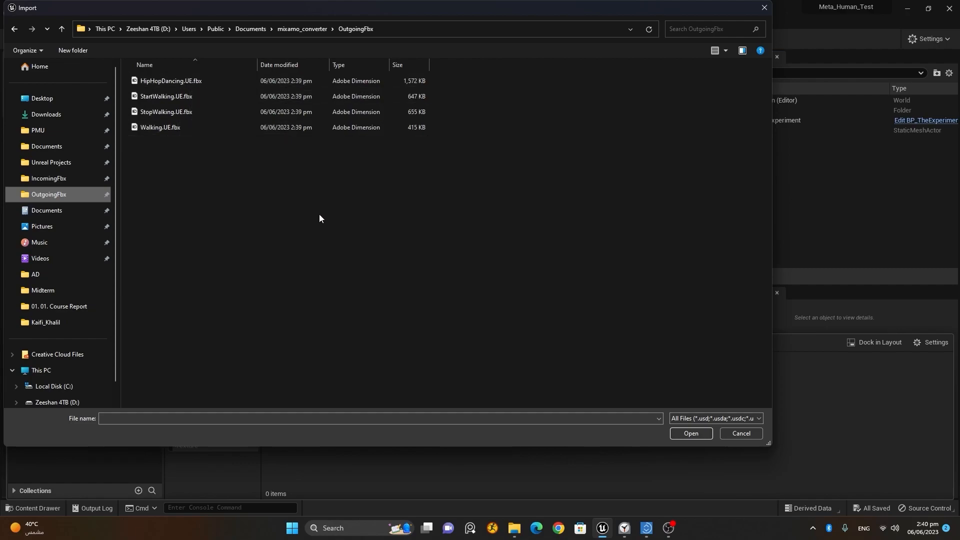
left_click_drag(330, 226, 149, 82)
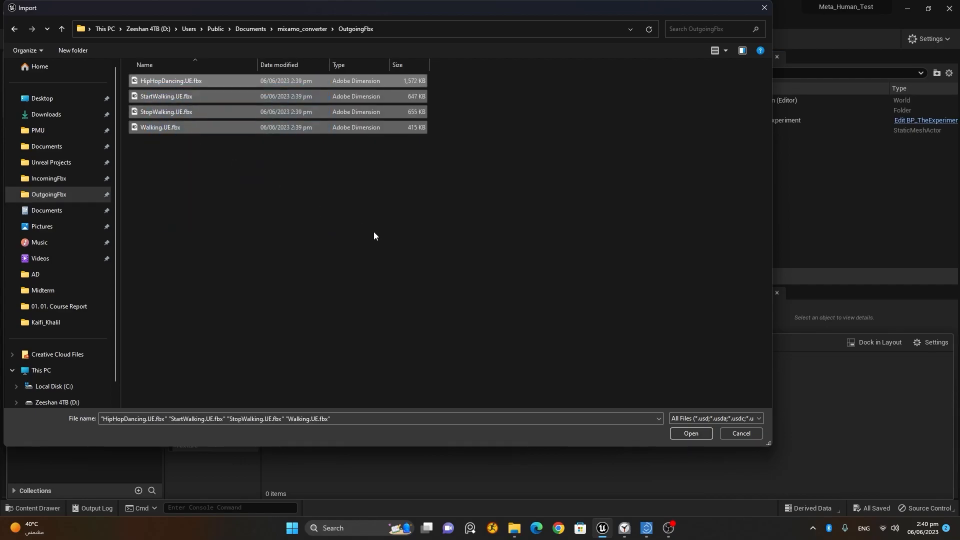
left_click(687, 433)
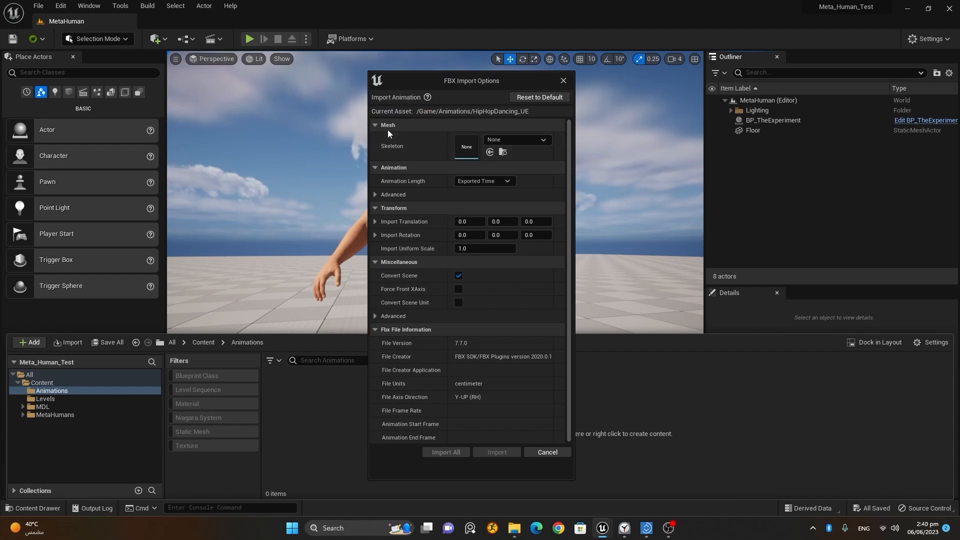
- Assign the metahuman_base_skel skeleton, import all the FBX files with the same settings, and close the message log
left_click(532, 140)
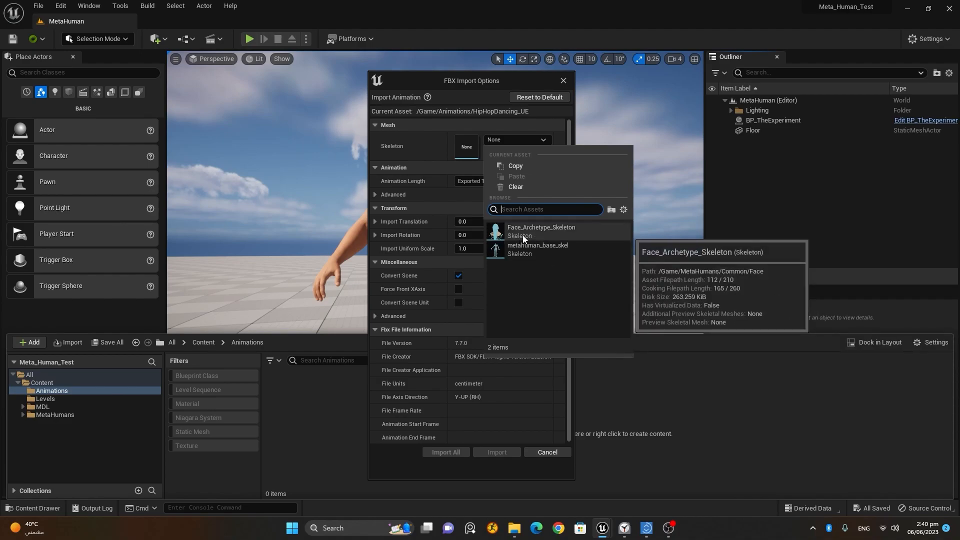
left_click(548, 250)
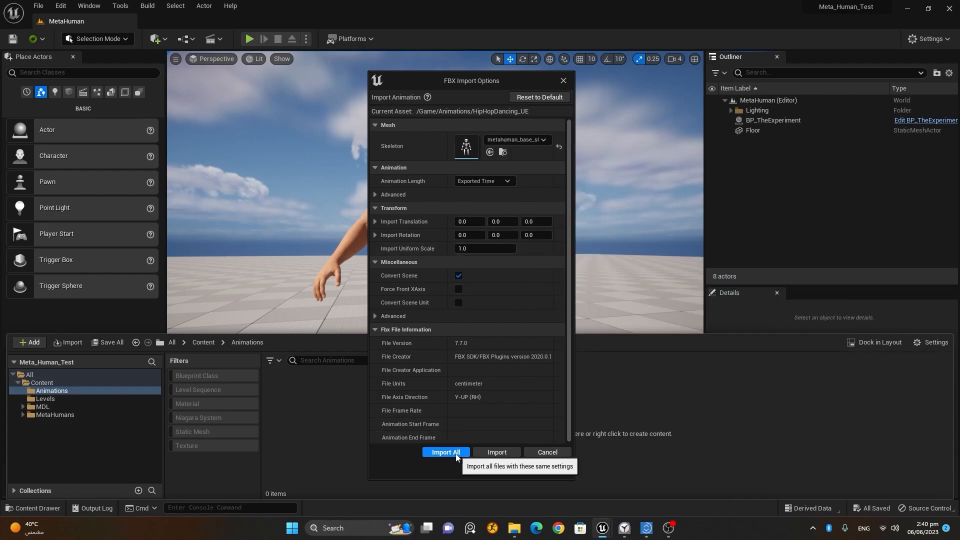
left_click(465, 452)
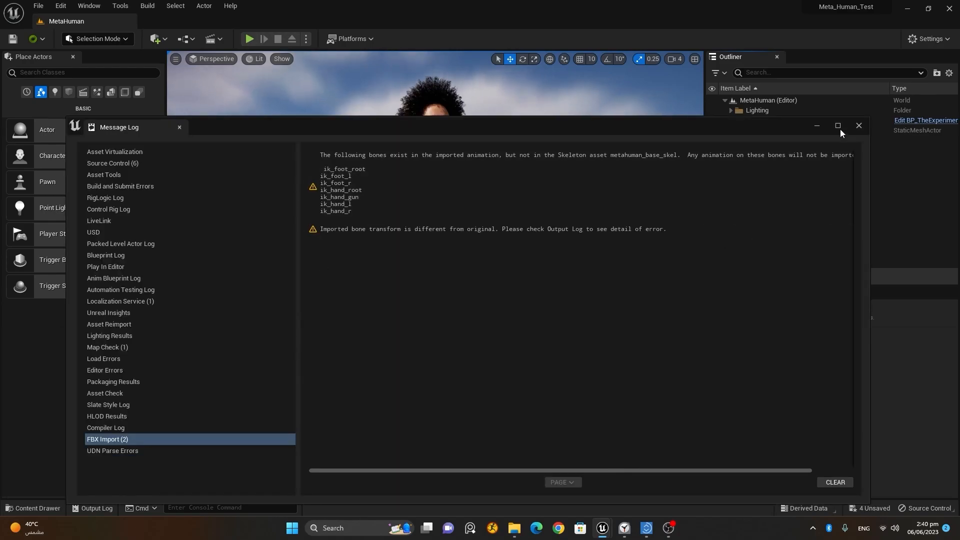
left_click(859, 128)
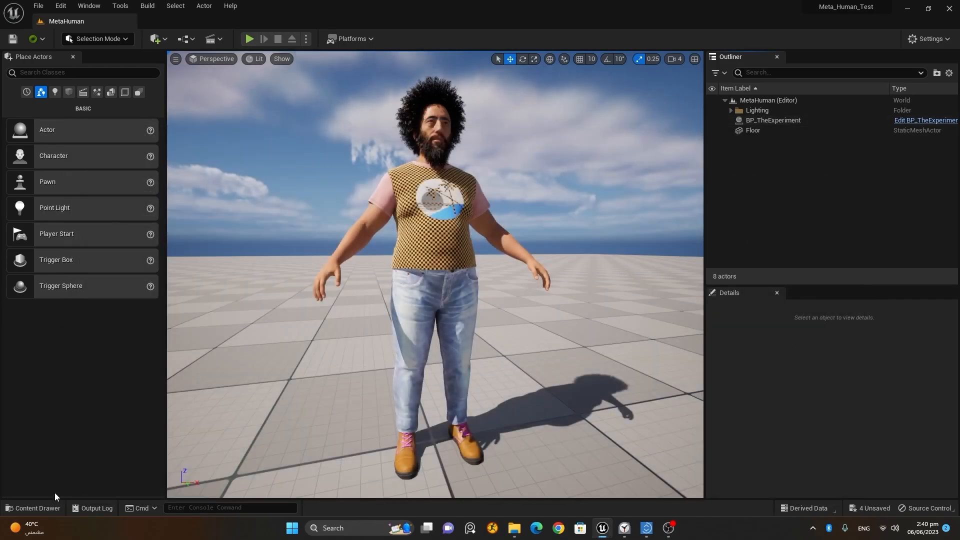
- Open the imported Walking_UE animation sequence from the Animations folder
left_click(44, 507)
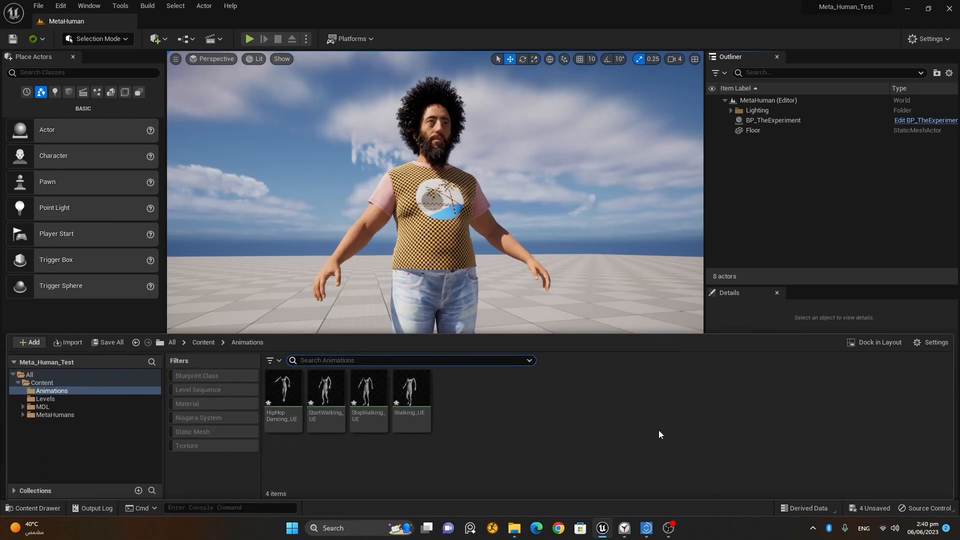
left_click(411, 395)
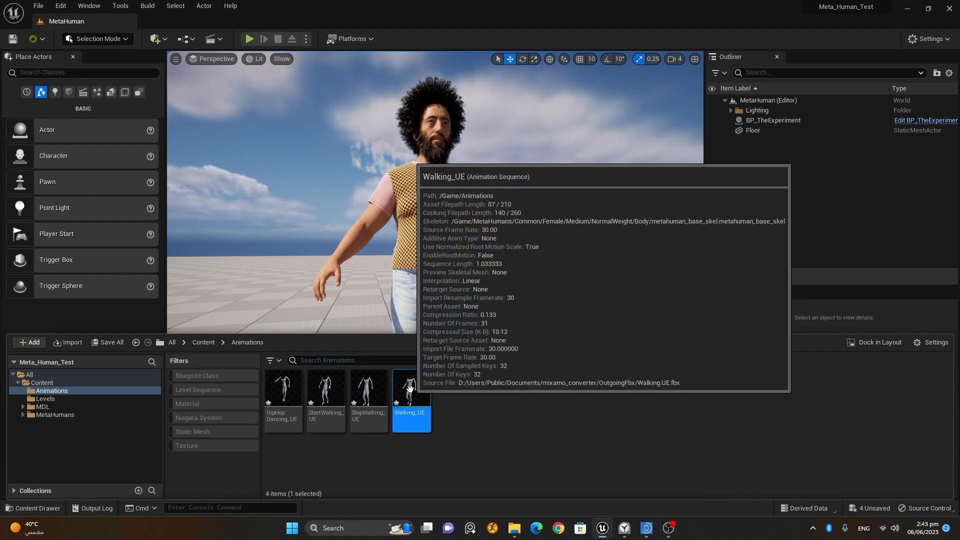
double_click(410, 389)
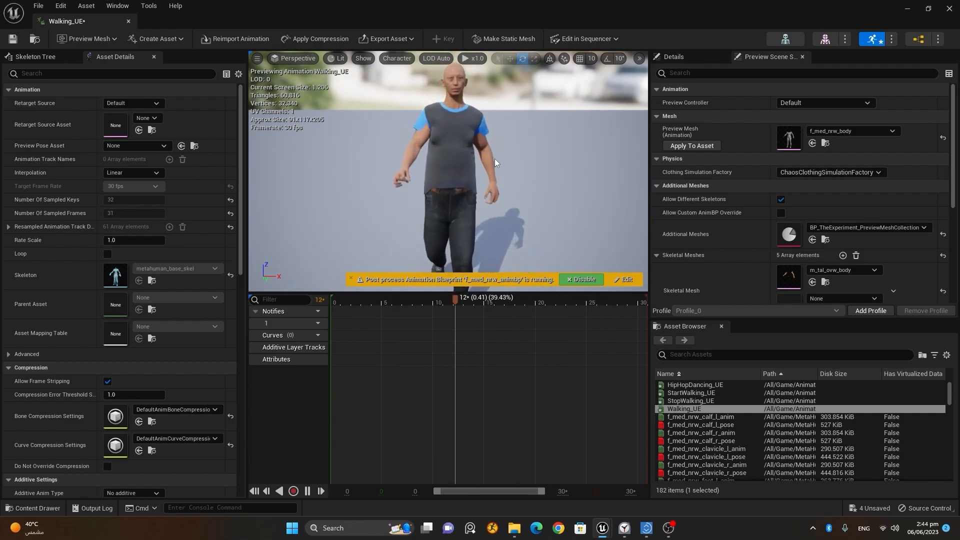
- Show the retargeting options in the skeleton tree of the Walking_UE animation
left_click(55, 59)
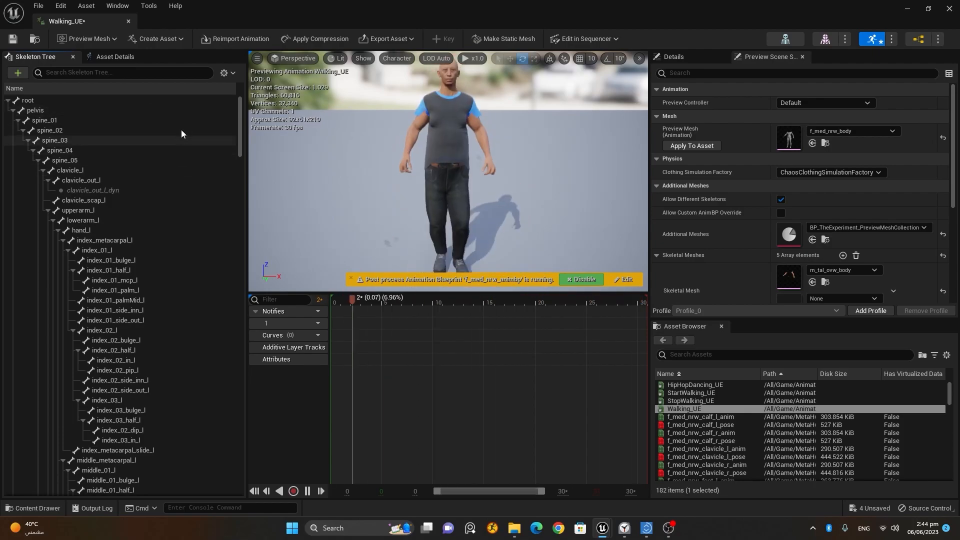
left_click(231, 76)
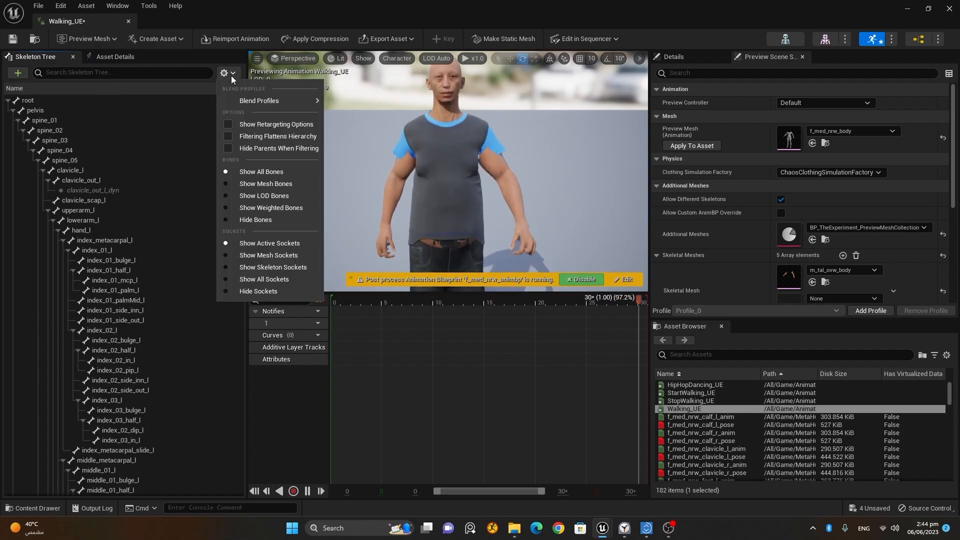
left_click(229, 125)
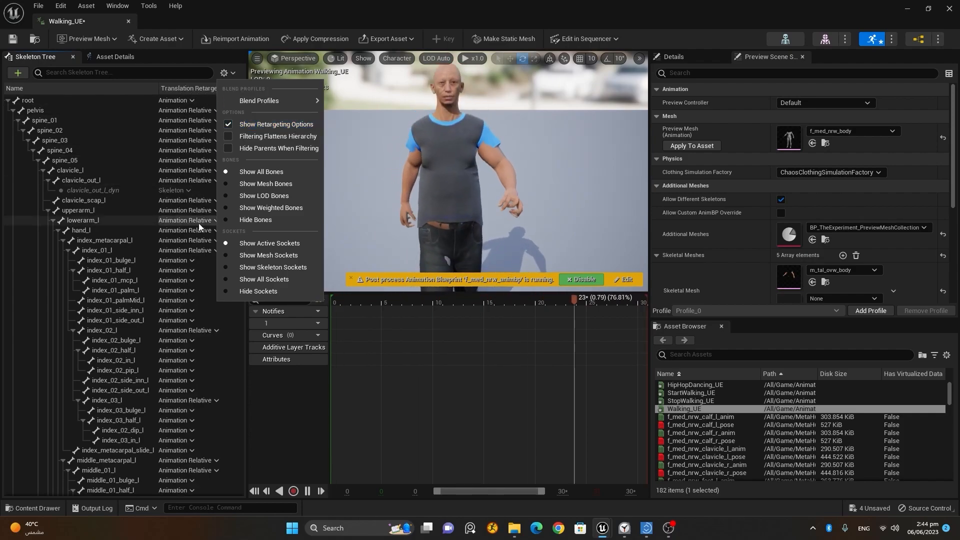
- Recursively set the translation retargeting to Skeleton from the root bone down
right_click(59, 102)
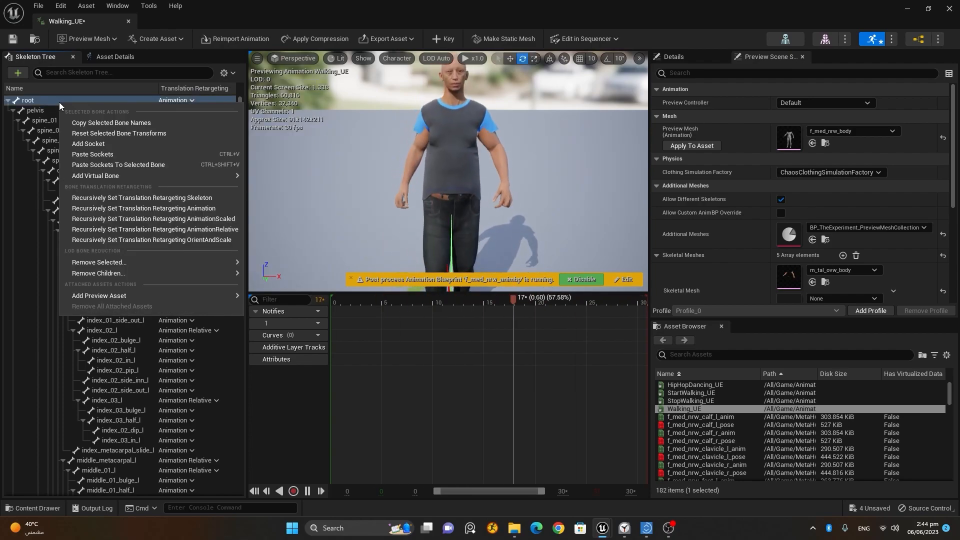
right_click(37, 101)
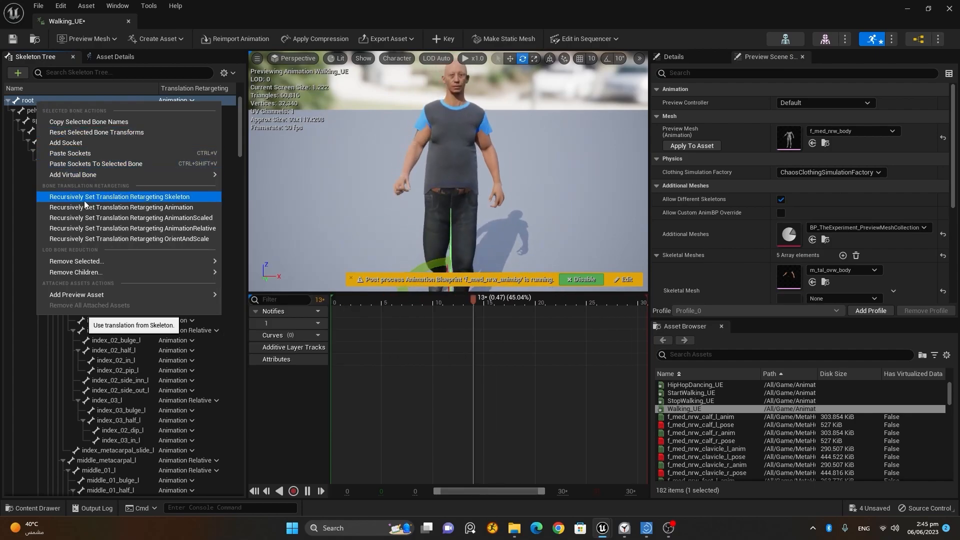
left_click(158, 197)
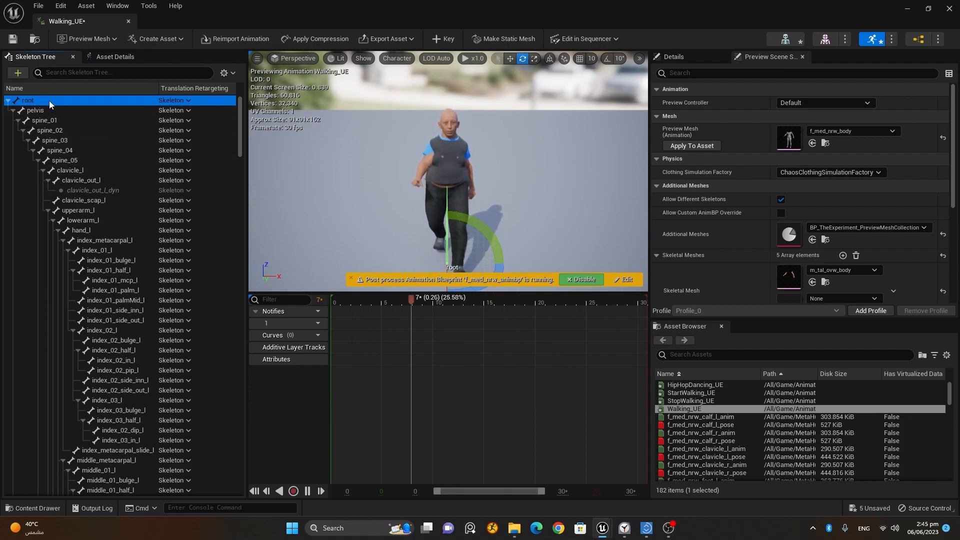
- Set the translation retargeting of the root bone to Animation and of the pelvis bone to Animation Scaled
left_click(179, 101)
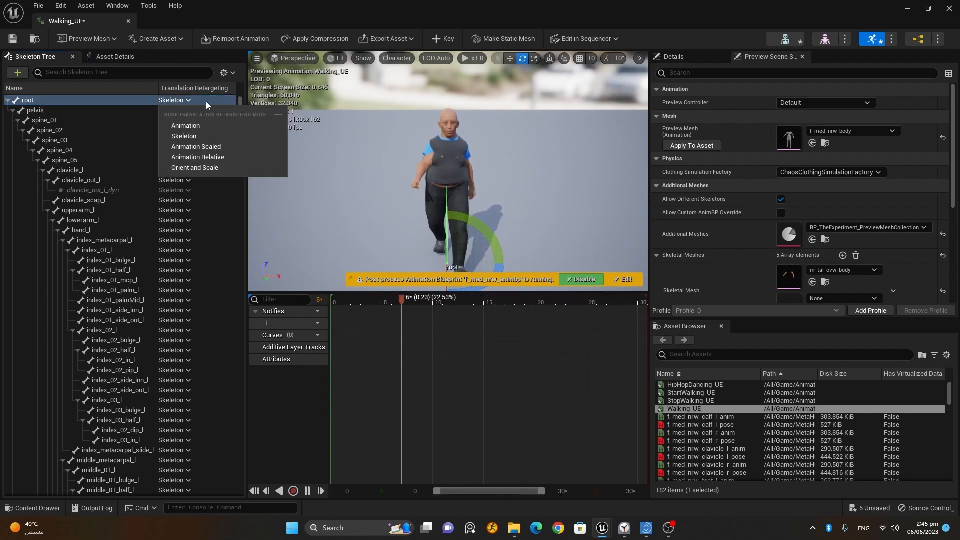
left_click(230, 127)
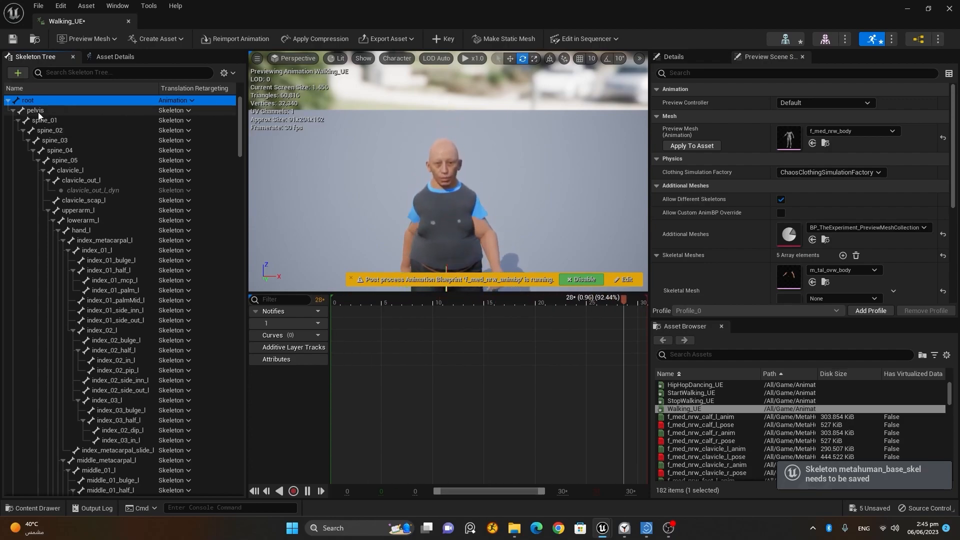
left_click(182, 111)
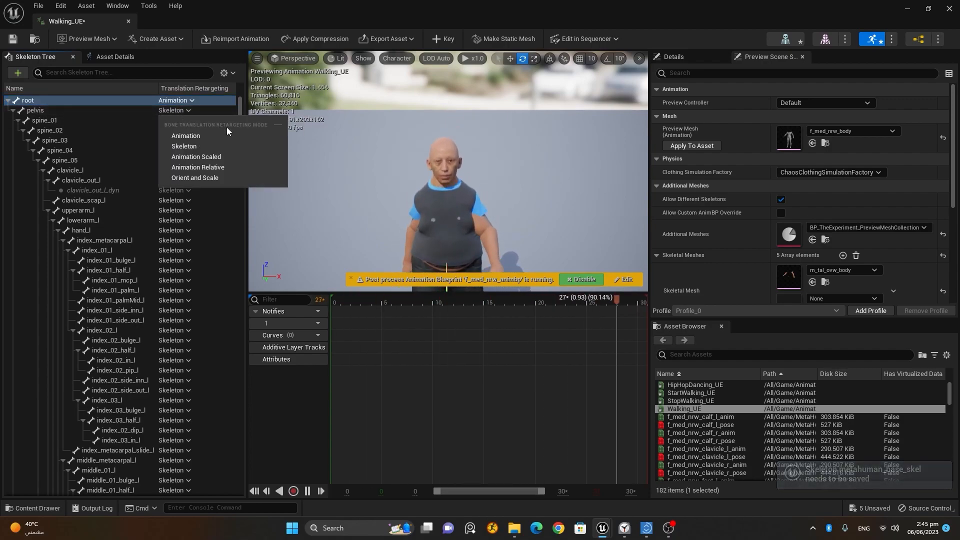
left_click(236, 157)
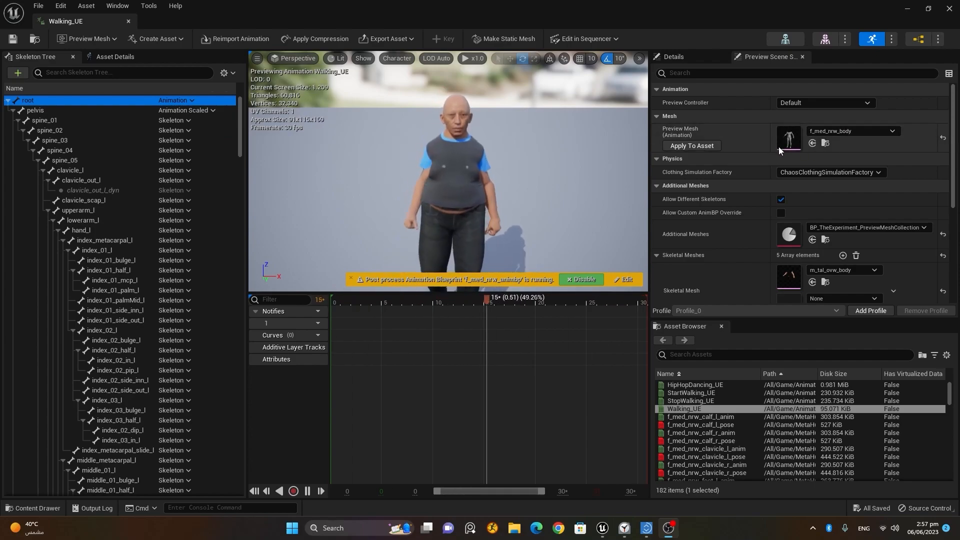
left_click(237, 157)
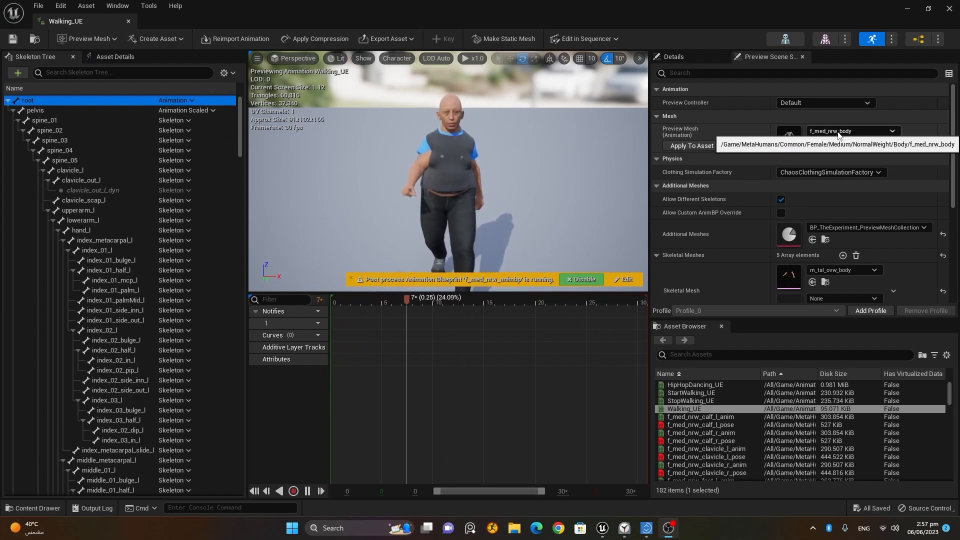
- Show the skeletal meshes available as the preview mesh of the Walking_UE animation
left_click(861, 132)
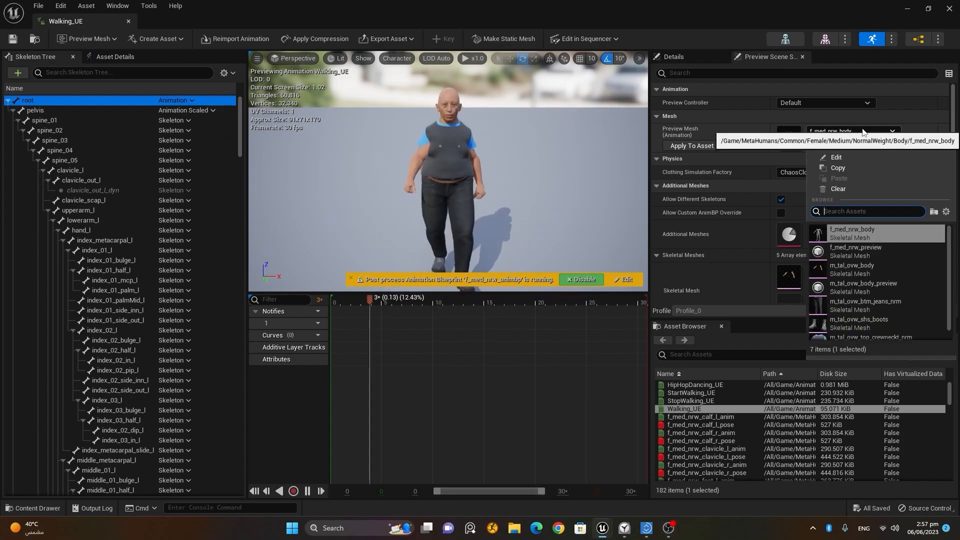
mouse_move(849, 274)
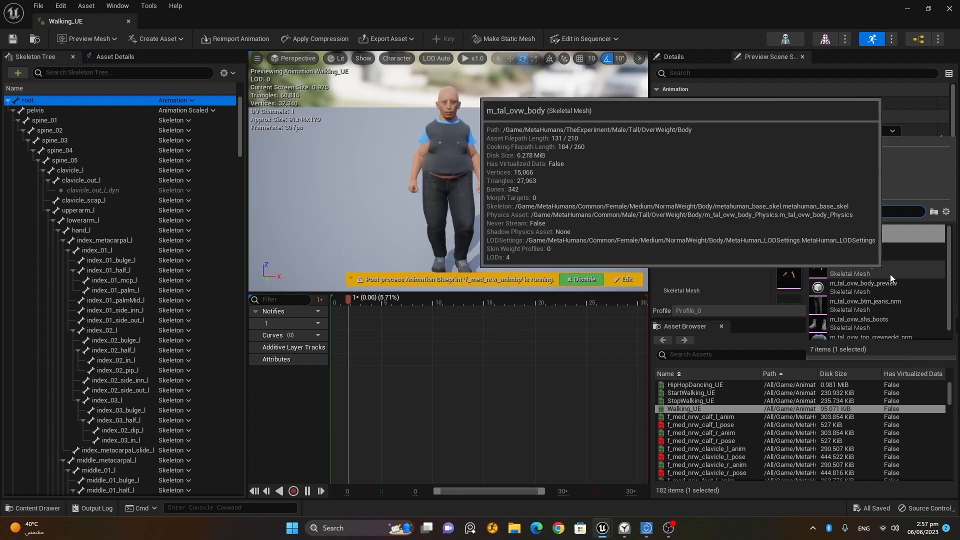
mouse_move(886, 273)
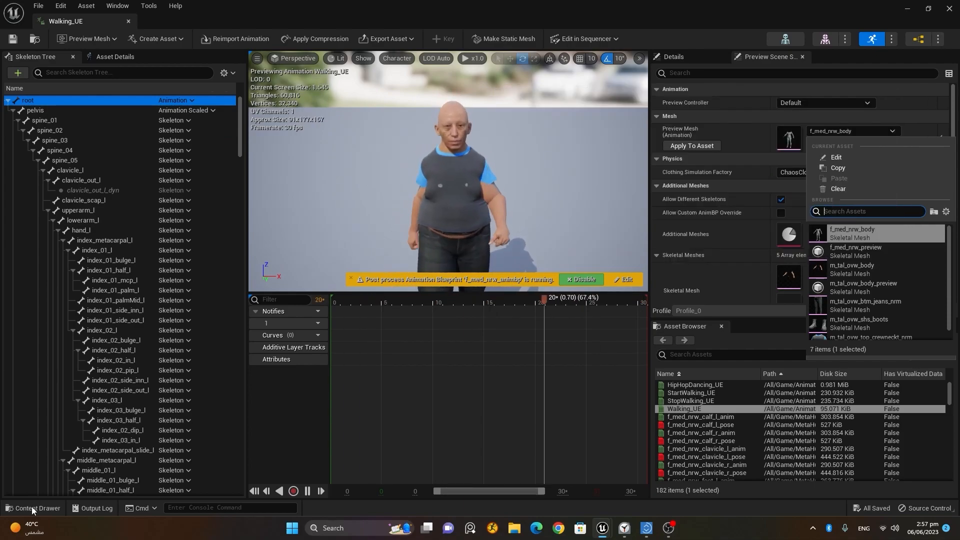
- Open BP_TheExperiment from the MetaHumans/TheExperiment folder and check which skeletal mesh asset its Body component uses
left_click(32, 509)
left_click(86, 433)
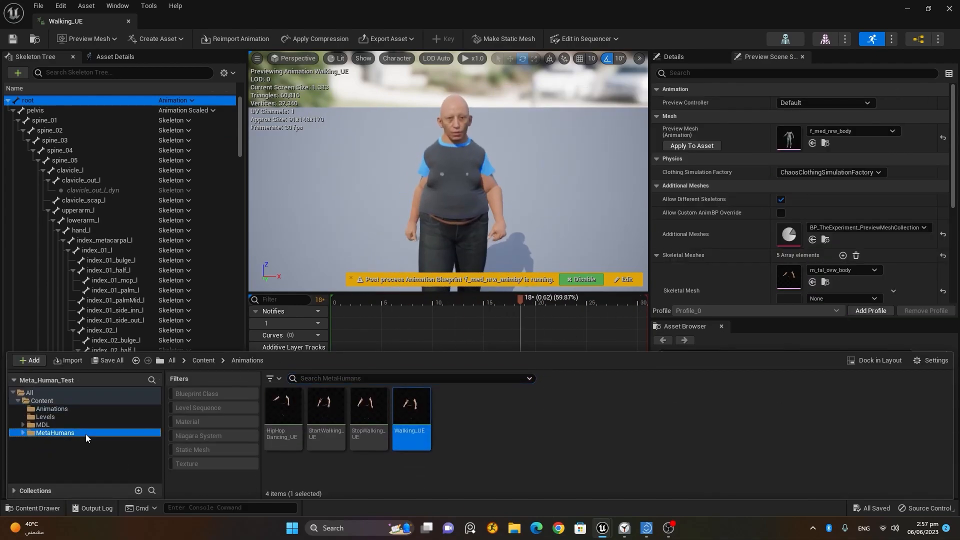
left_click(330, 407)
double_click(330, 407)
double_click(645, 407)
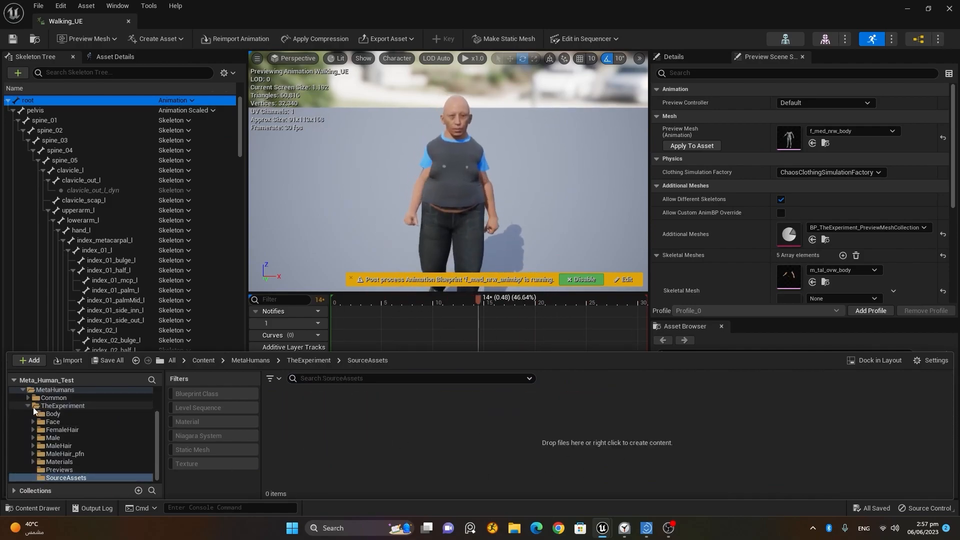
double_click(34, 407)
left_click(653, 414)
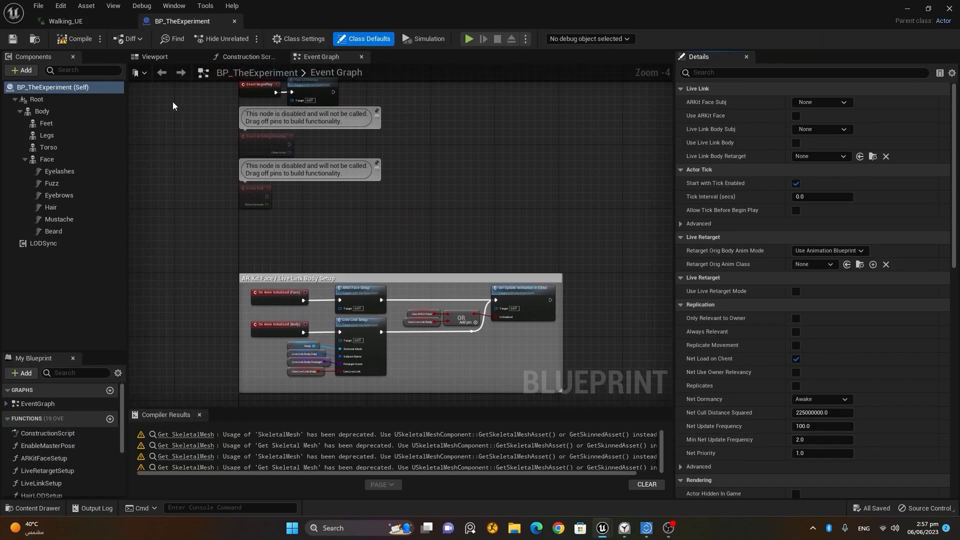
left_click(157, 58)
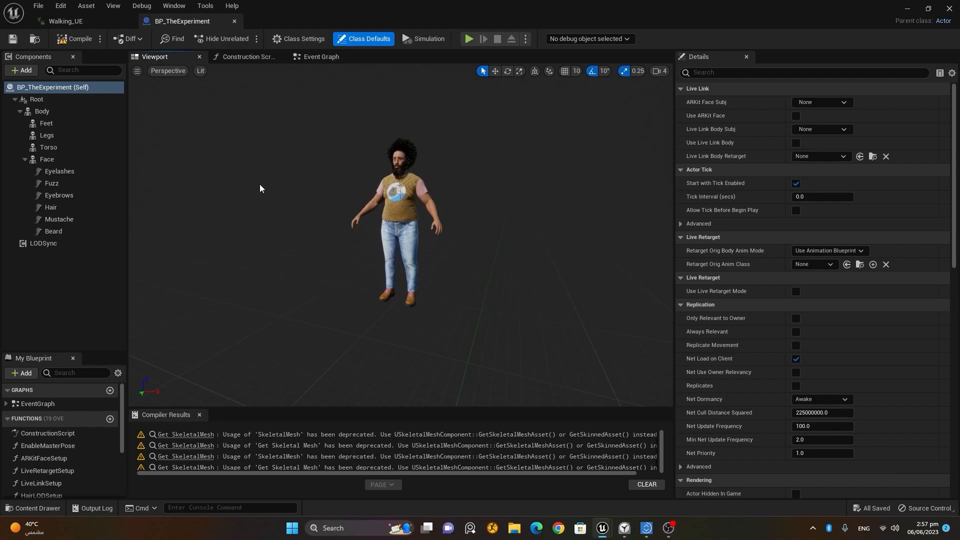
left_click(61, 113)
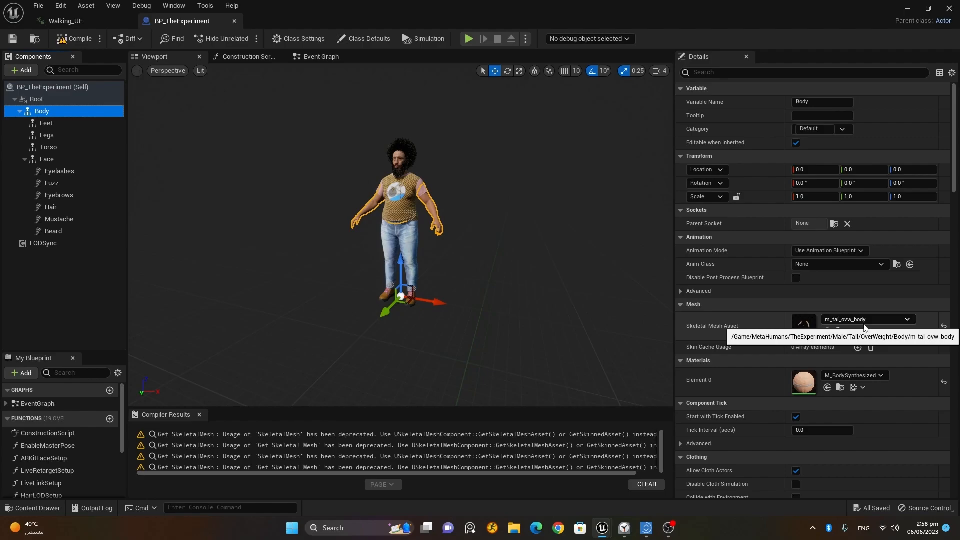
- Set the preview mesh of Walking_UE to m_tal_ovw_body and apply it to the asset, closing the animation and blueprint editors
left_click(70, 29)
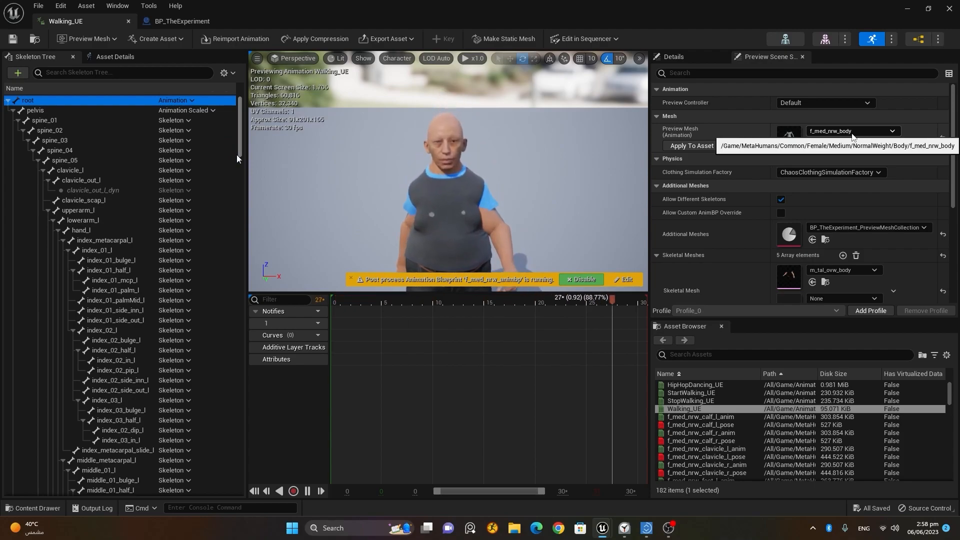
left_click(853, 132)
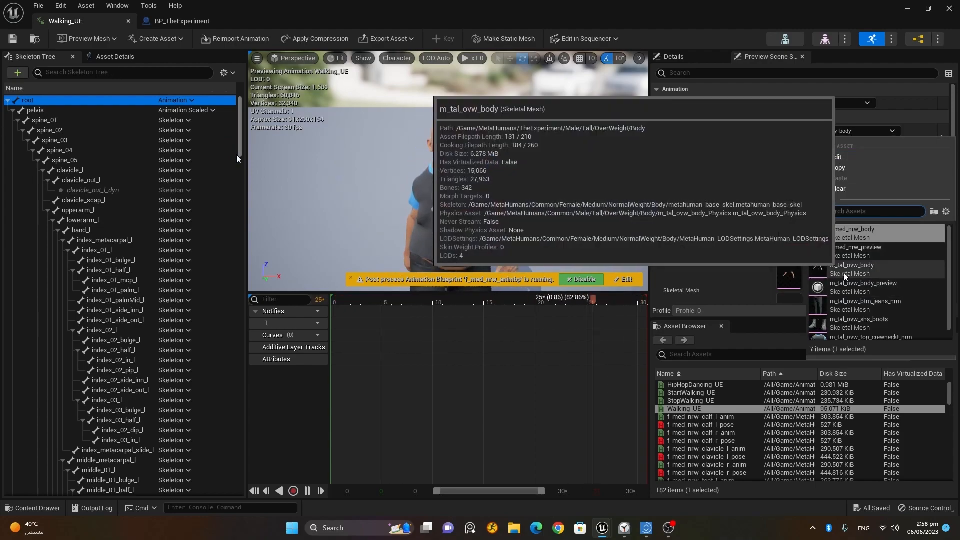
left_click(844, 277)
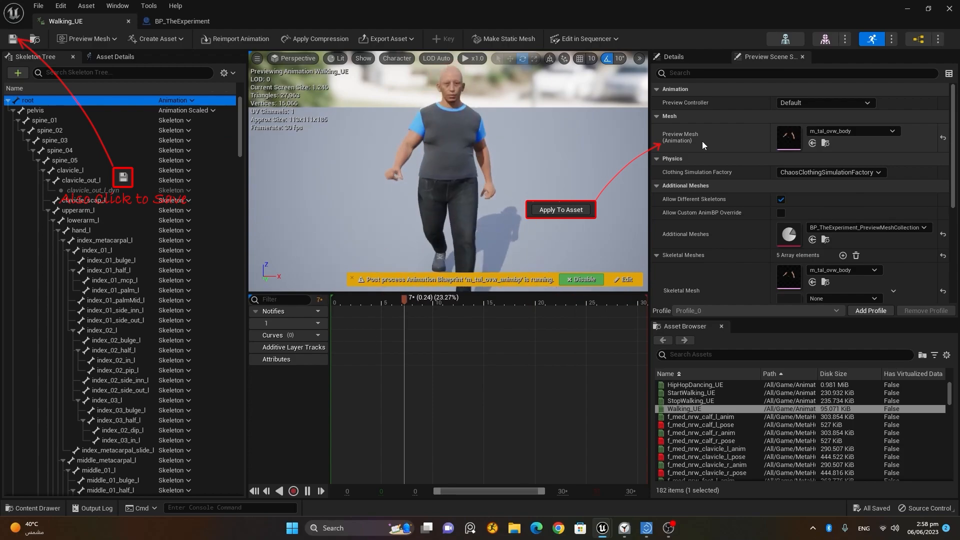
left_click(128, 22)
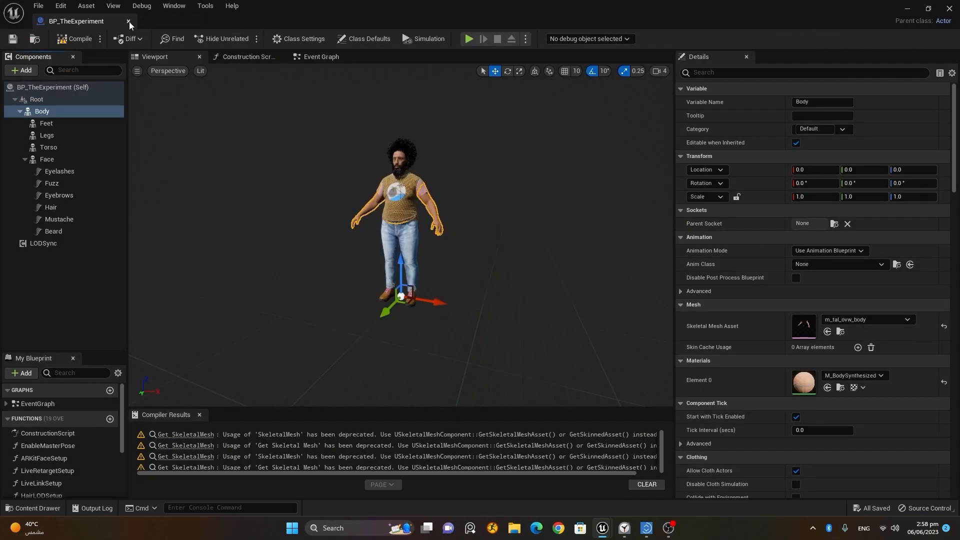
left_click(128, 21)
- Open the HipHopDancing_UE animation sequence from the Animations folder to check its preview mesh
left_click(34, 508)
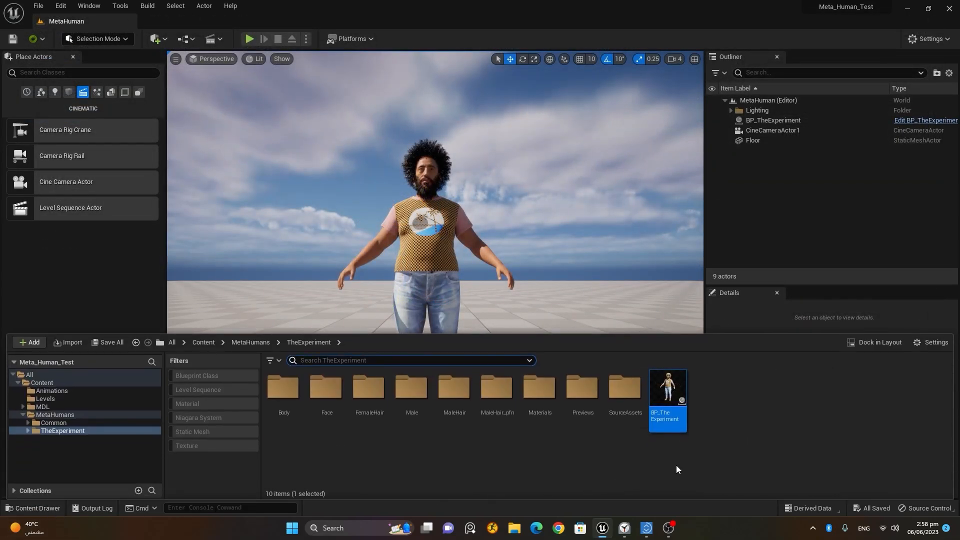
left_click(56, 392)
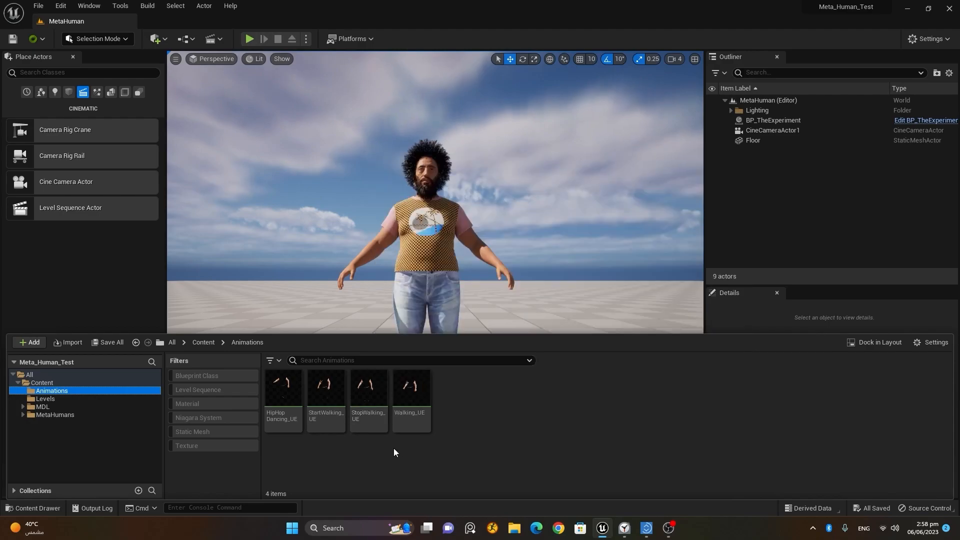
left_click(369, 390)
double_click(283, 390)
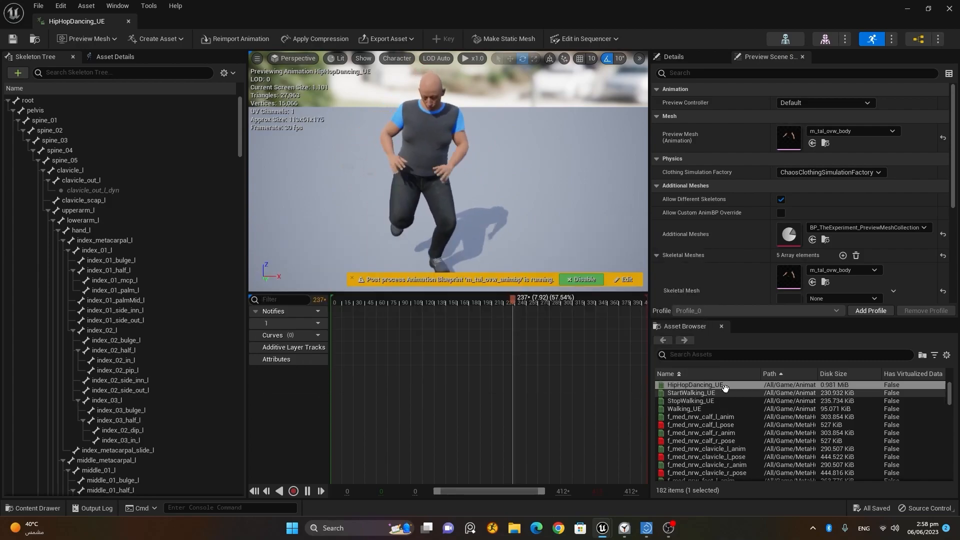
- Preview the StartWalking_UE, StopWalking_UE and Walking_UE animations in turn, and close the animation editor
left_click(717, 394)
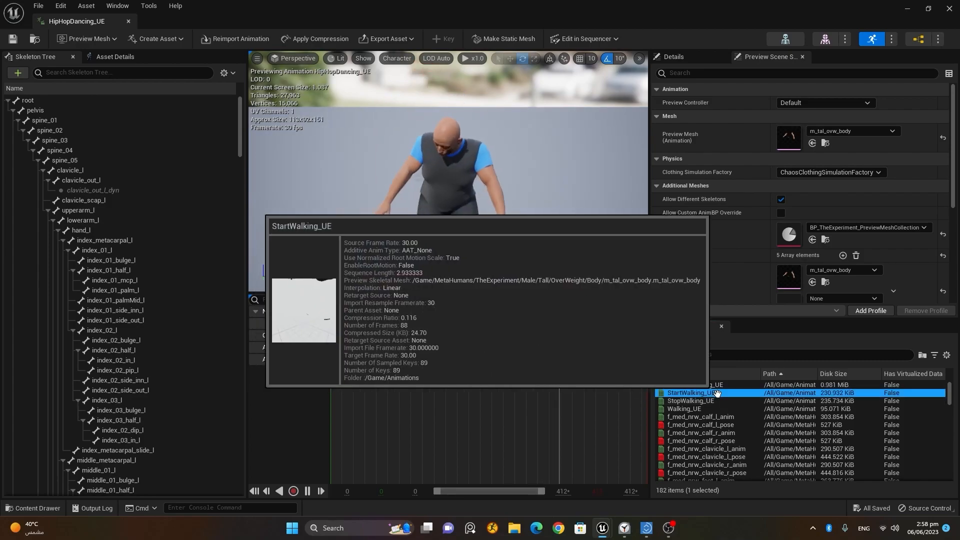
left_click(720, 401)
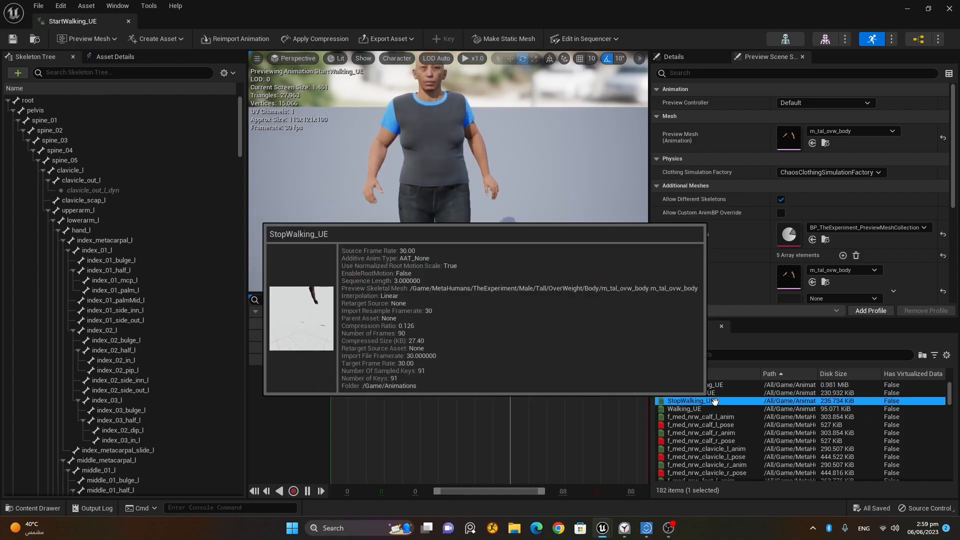
left_click(723, 409)
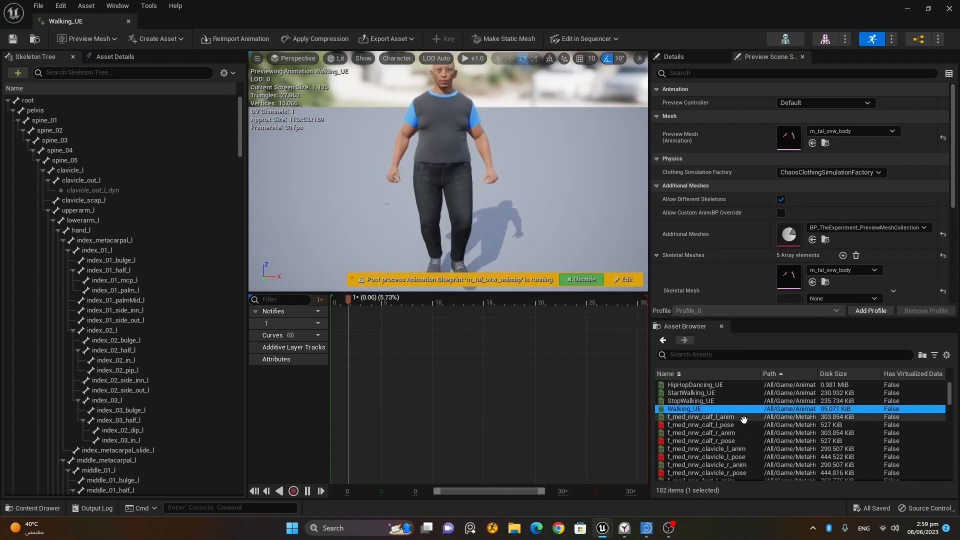
left_click(744, 417)
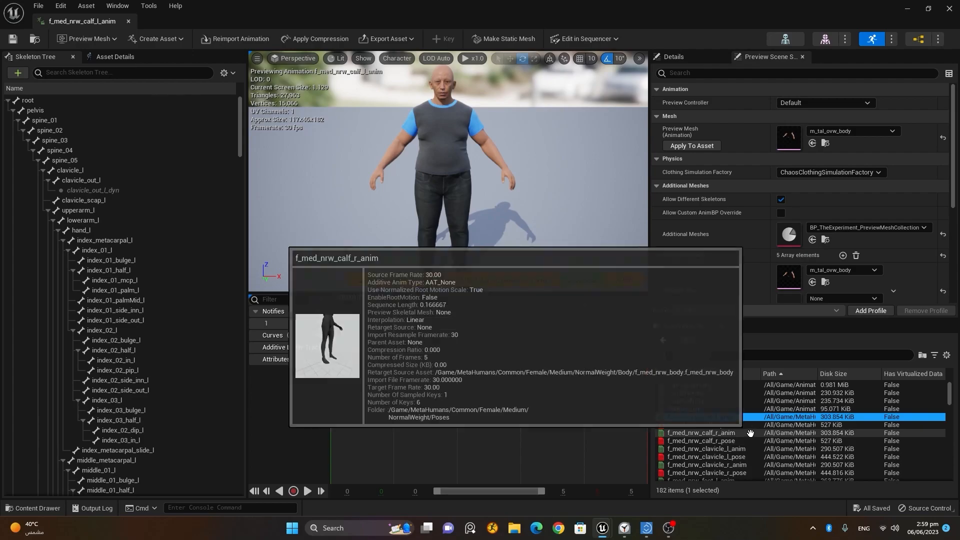
left_click(751, 433)
left_click(128, 21)
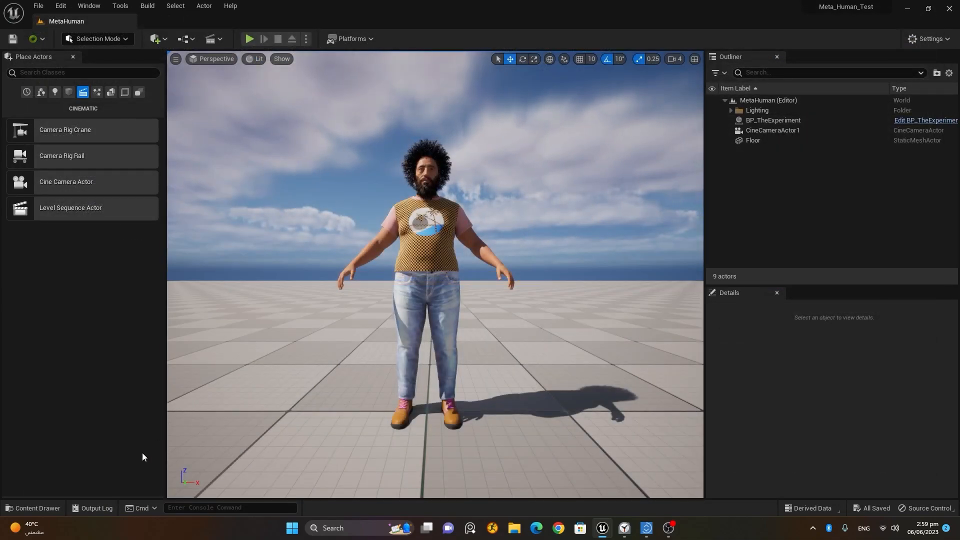
- Open the existing Dance level sequence from the Levels folder
left_click(45, 509)
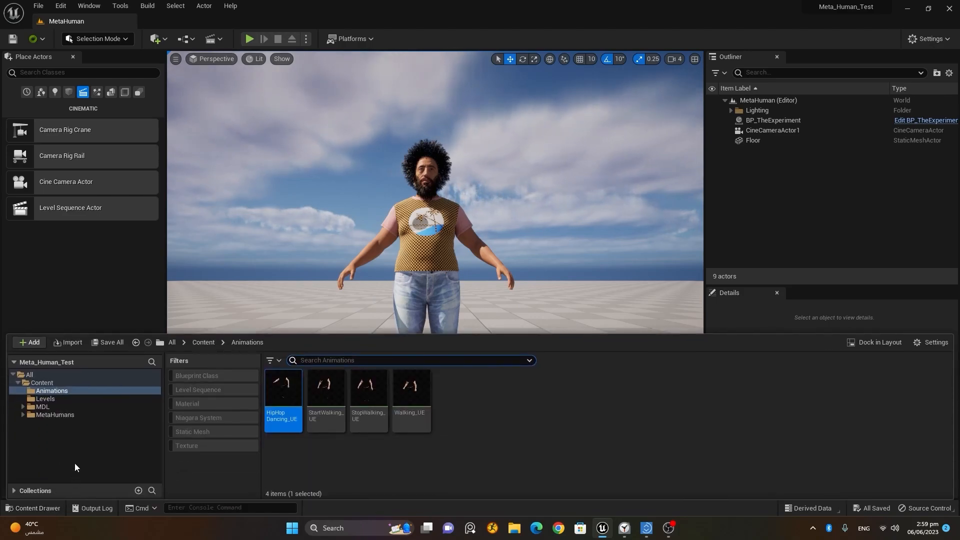
left_click(64, 401)
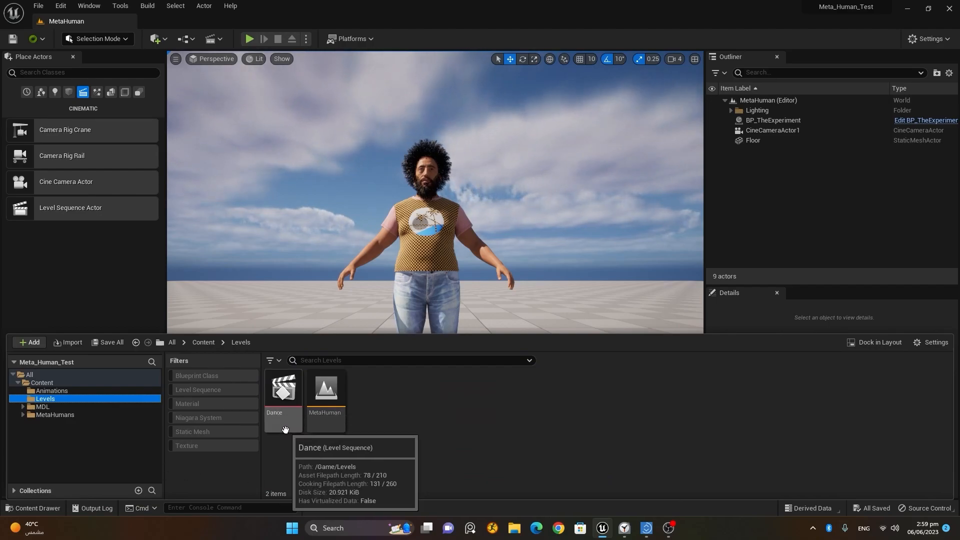
right_click(386, 404)
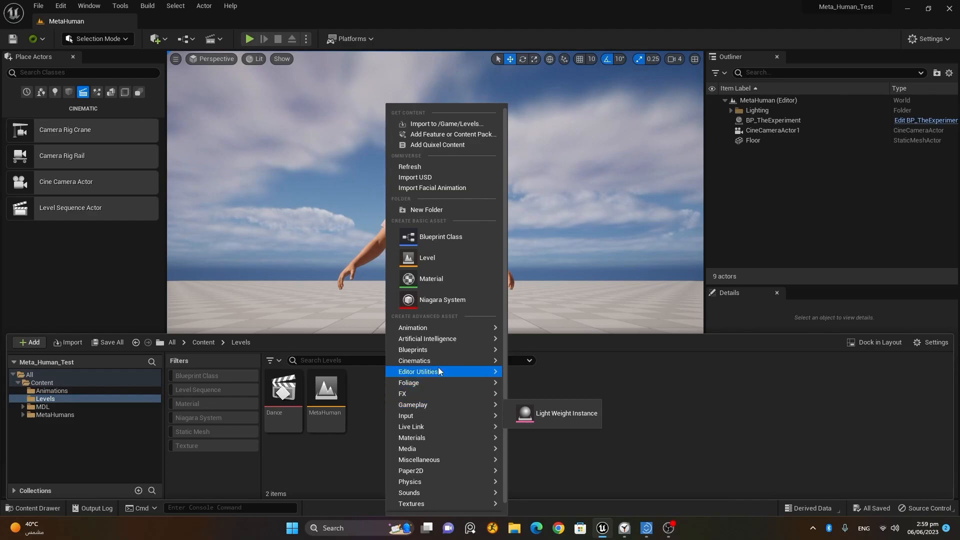
mouse_move(437, 362)
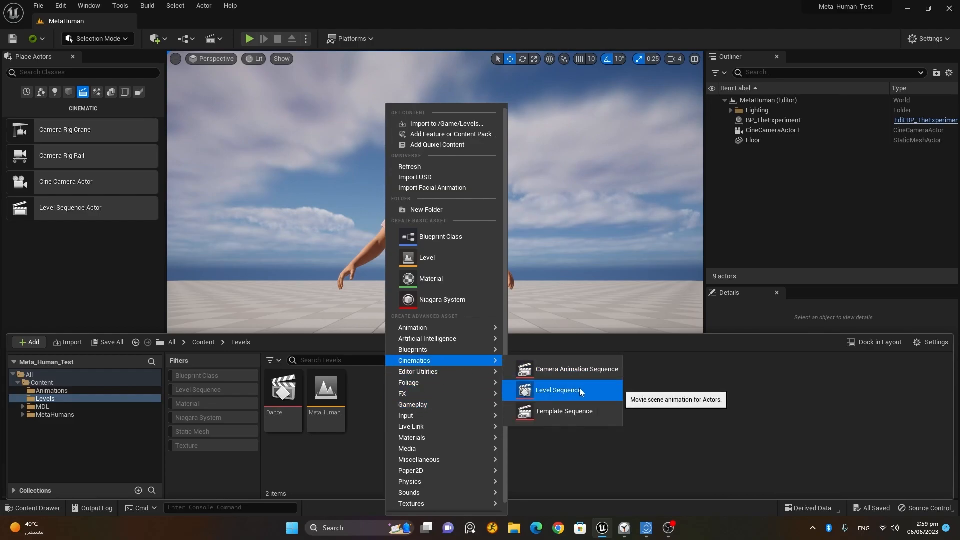
left_click(363, 473)
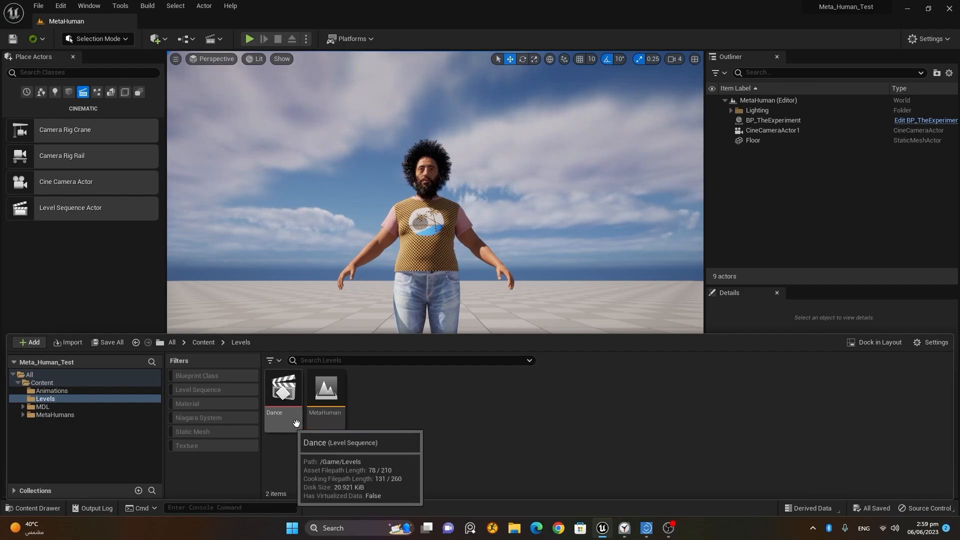
double_click(283, 391)
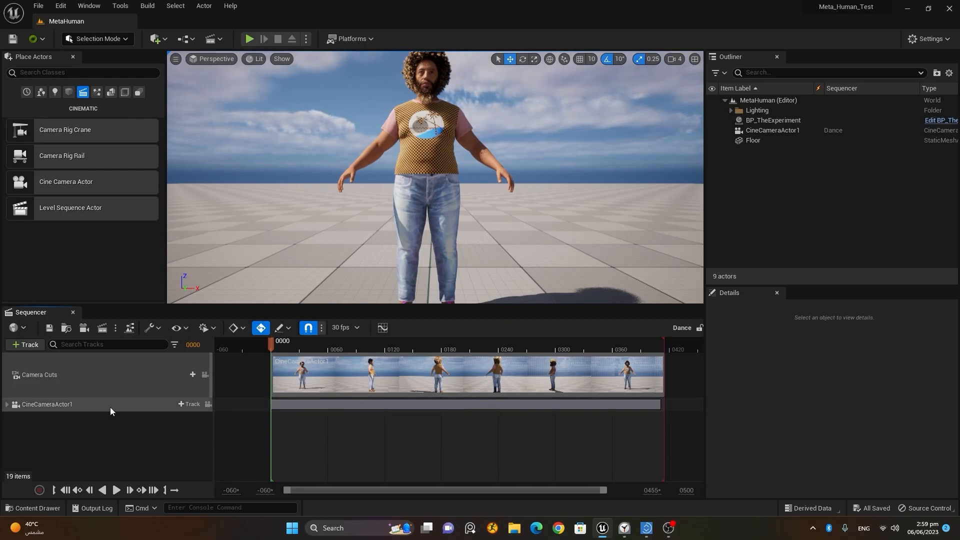
- Play the Dance sequence with the whole scene in view and return the playhead to frame 0
left_click(324, 153)
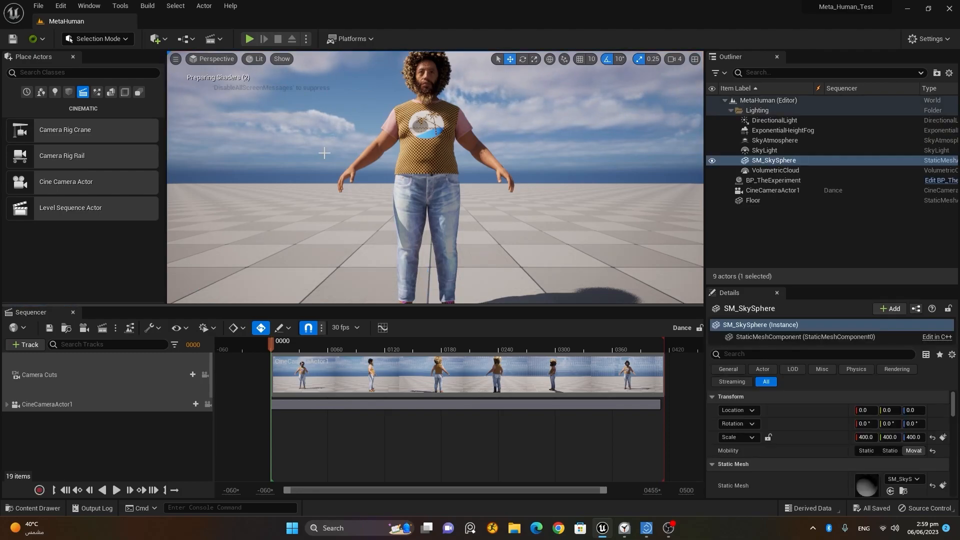
scroll(327, 146, "down", 5)
key("g")
right_click_drag(326, 211, 420, 243)
left_click(117, 491)
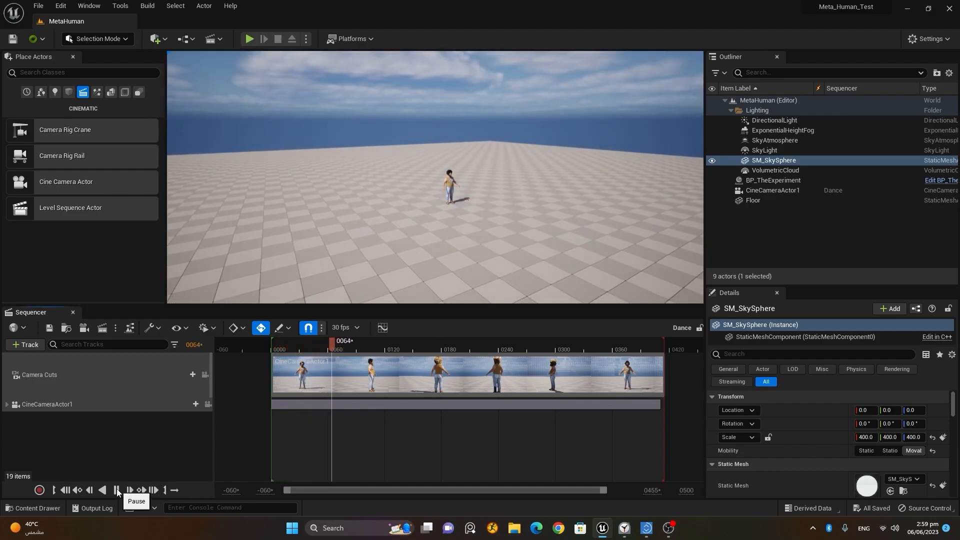
left_click(117, 491)
left_click_drag(360, 343, 271, 406)
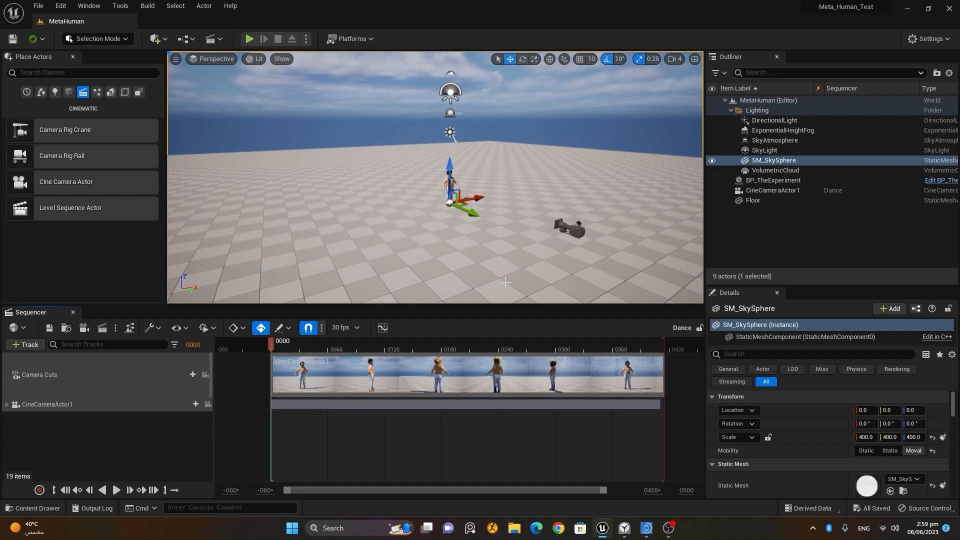
scroll(494, 184, "up", 10)
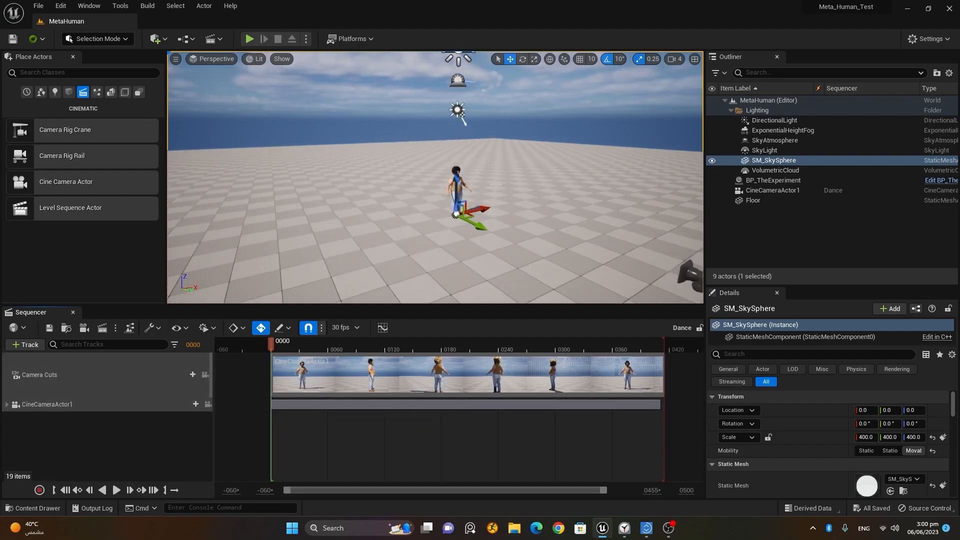
- Add the BP_TheExperiment character to the Dance sequence as an actor track
left_click(504, 202)
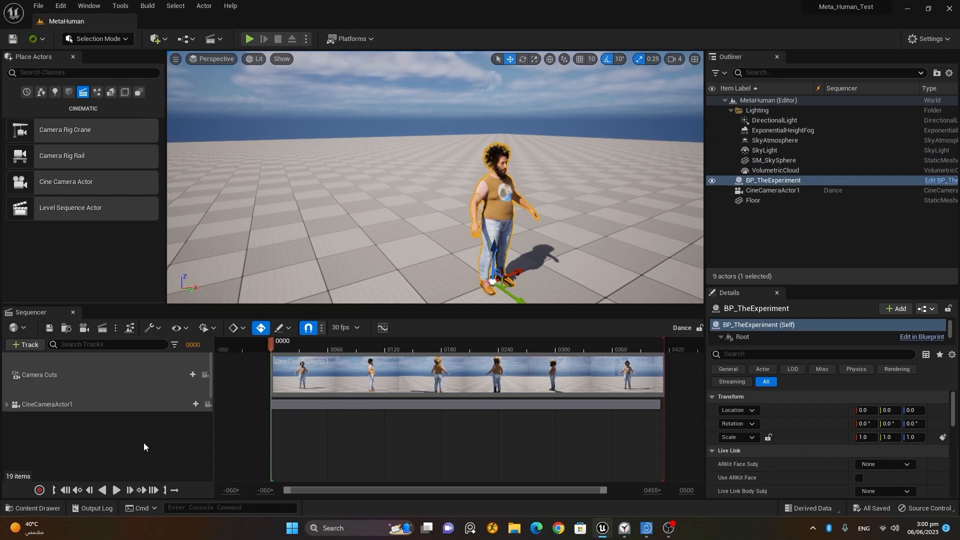
left_click(28, 345)
mouse_move(61, 173)
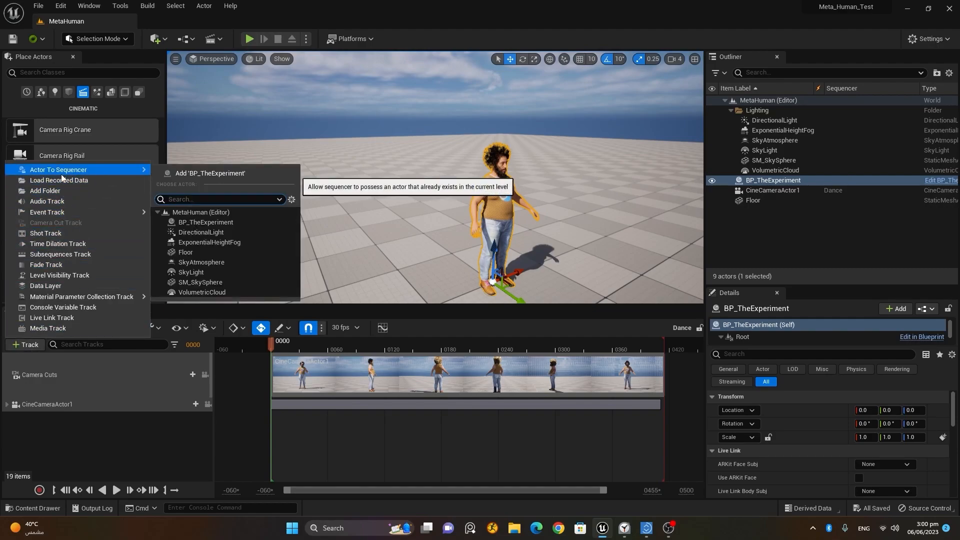
left_click(226, 174)
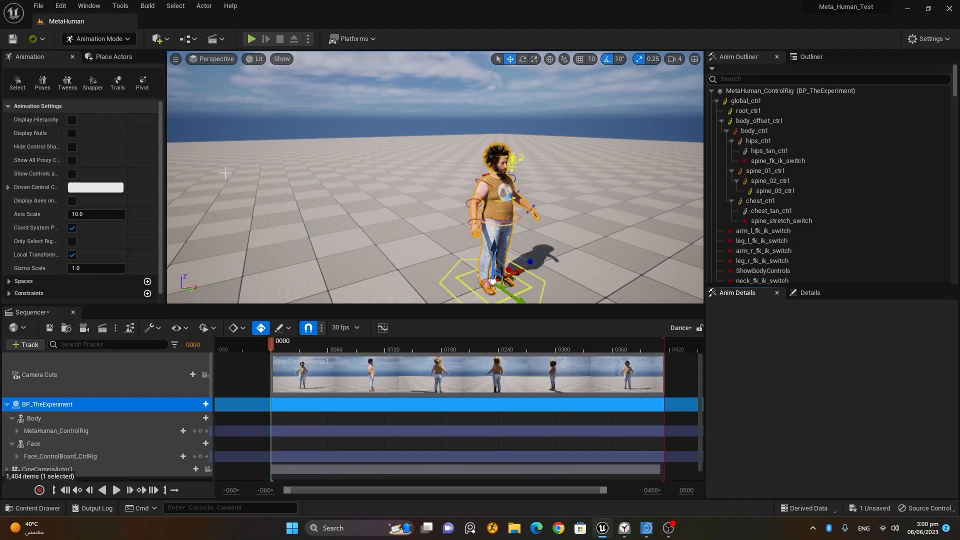
- Delete the MetaHuman_ControlRig and Face_ControlBoard_CtrlRig tracks from BP_TheExperiment in the sequence
left_click(89, 457)
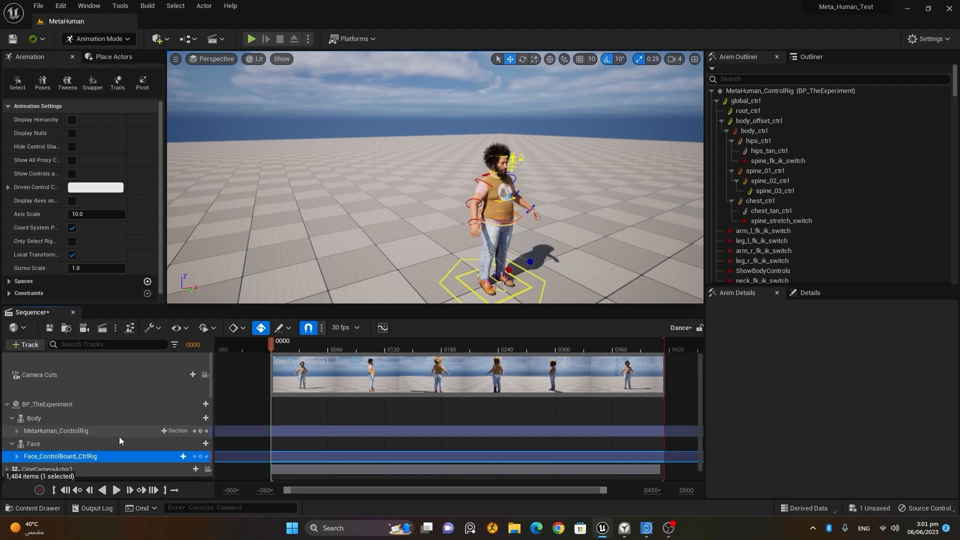
left_click(89, 431)
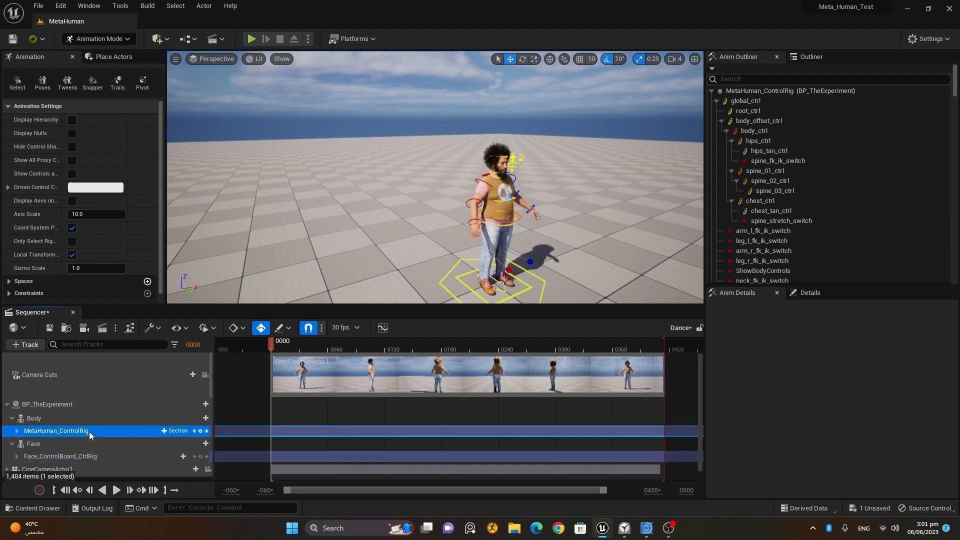
key("Delete")
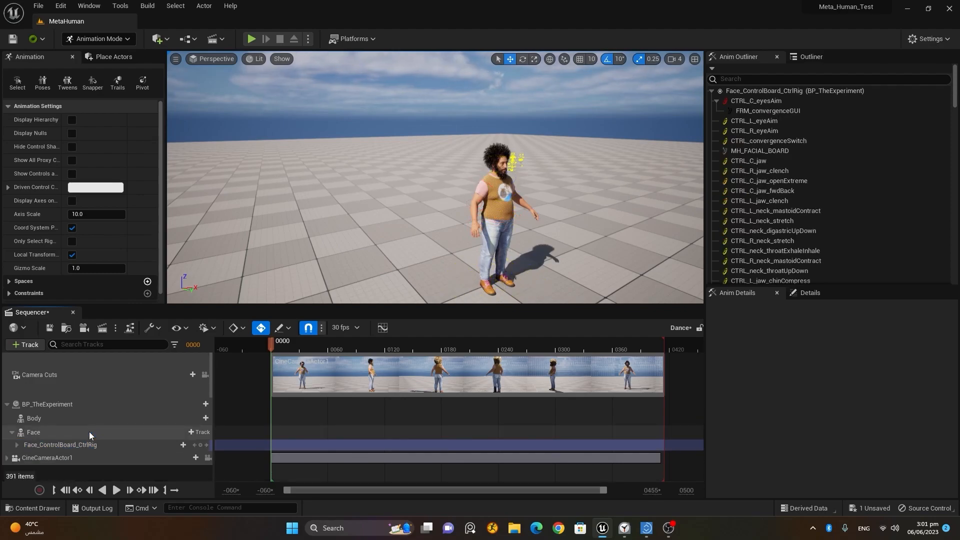
left_click(99, 443)
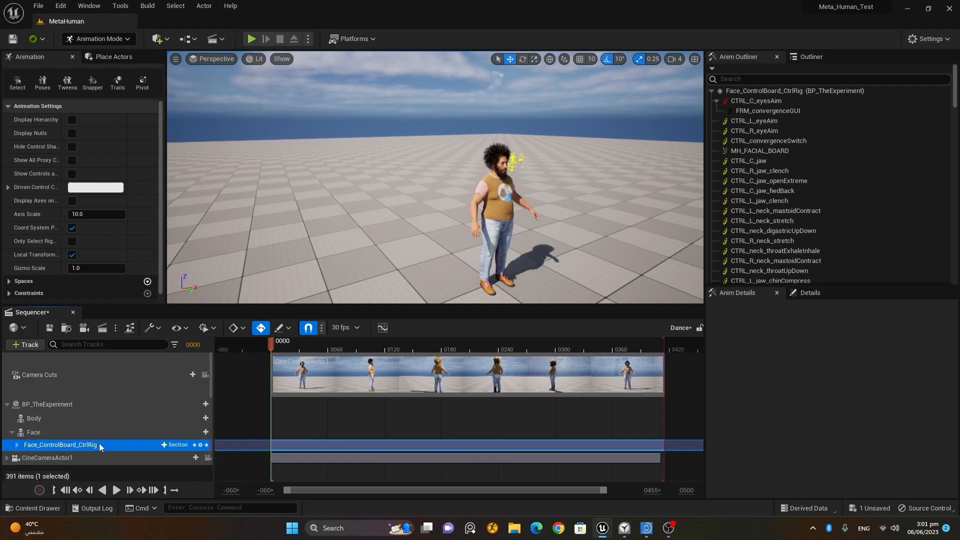
key("Delete")
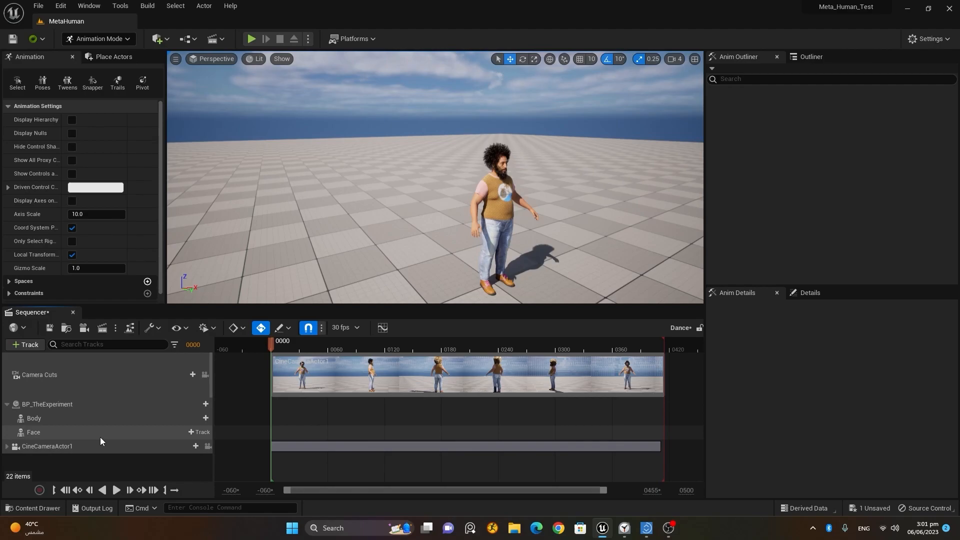
- Add the HipHopDancing_UE animation to the character's Body track and align the playback end with the end of the animation
middle_click_drag(432, 266, 395, 250)
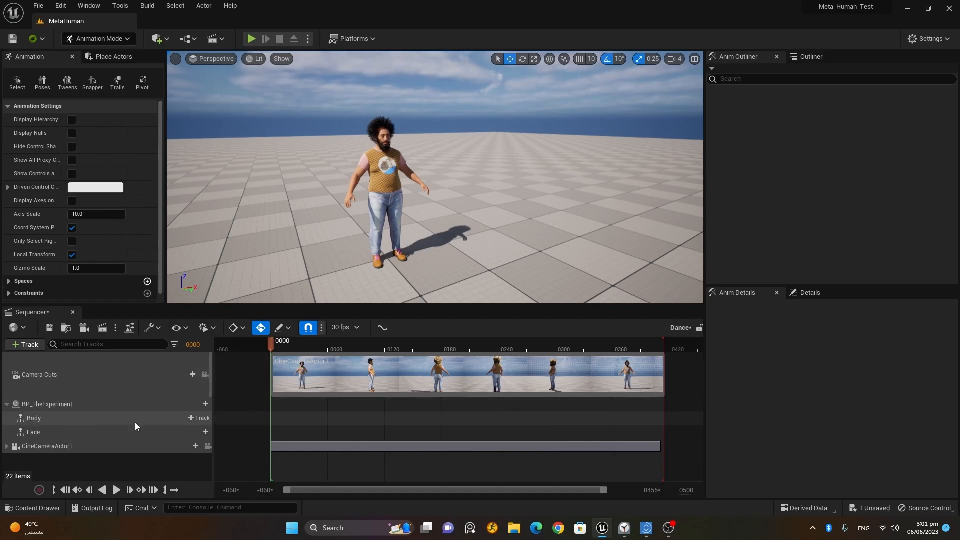
left_click(196, 420)
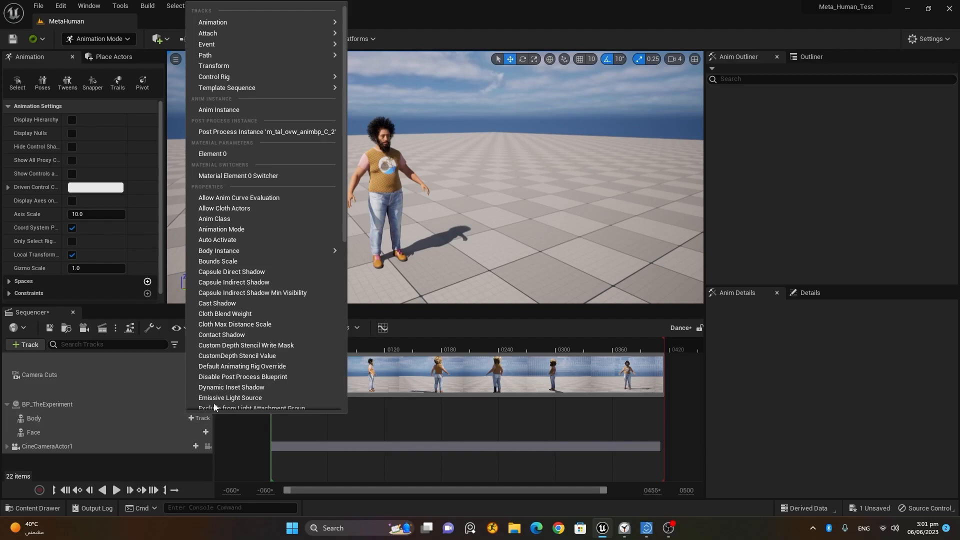
mouse_move(242, 24)
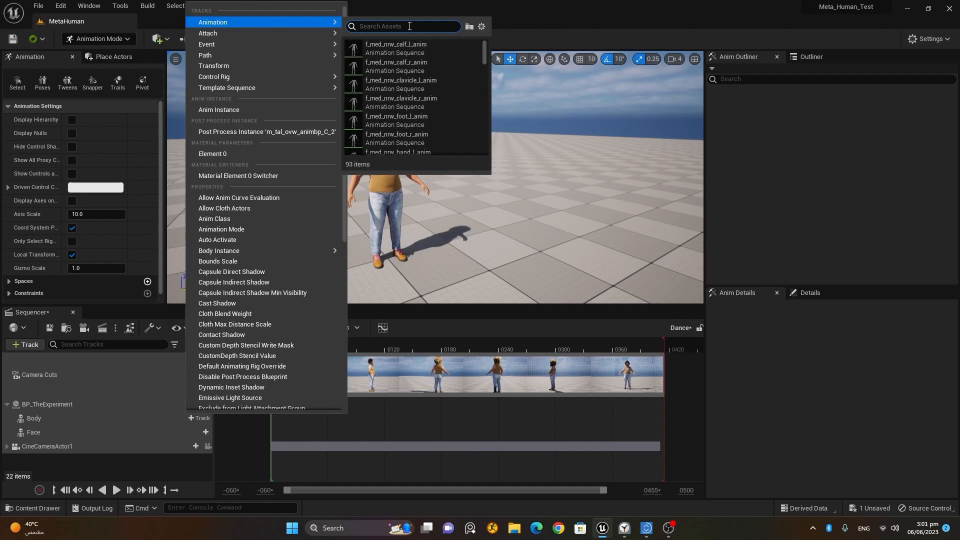
type("dan")
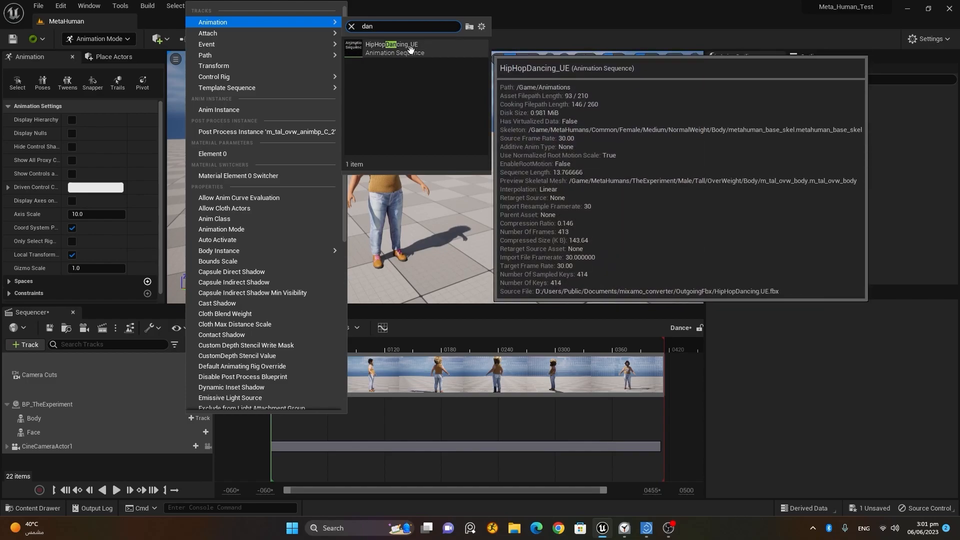
left_click(411, 50)
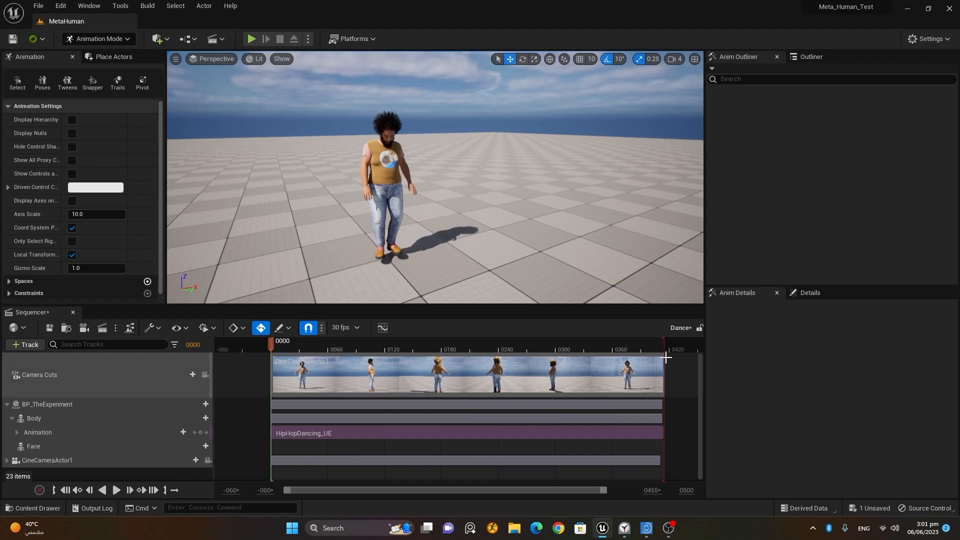
mouse_move(665, 343)
left_mouse_down()
mouse_move(500, 358)
mouse_move(668, 357)
left_mouse_up()
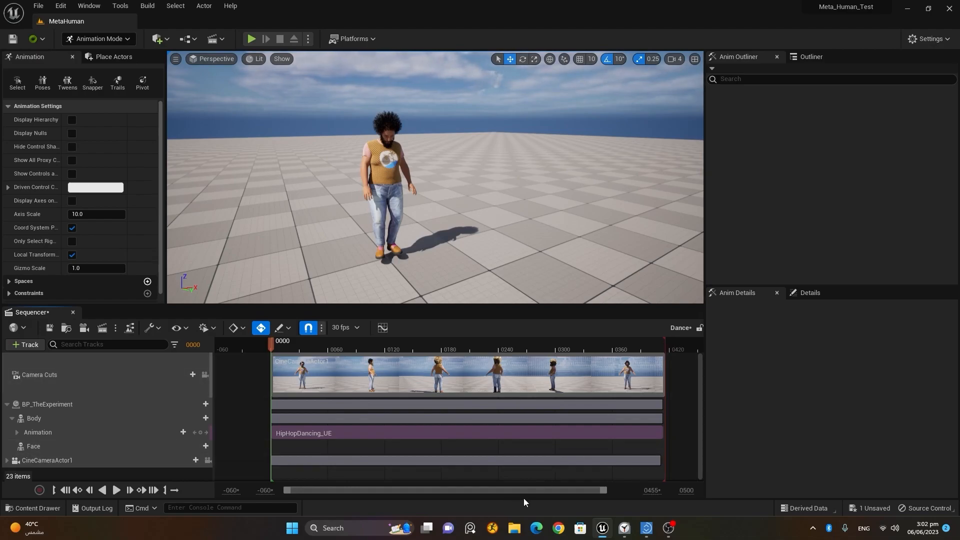
- Play the sequence to check the dance on the character, and return the playhead to frame 0
left_click(118, 492)
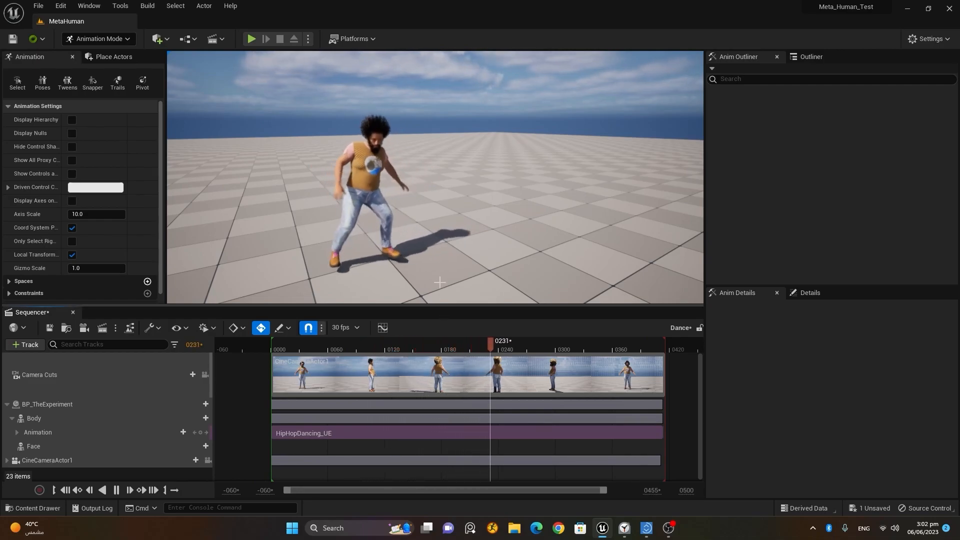
left_click(116, 491)
left_click(65, 490)
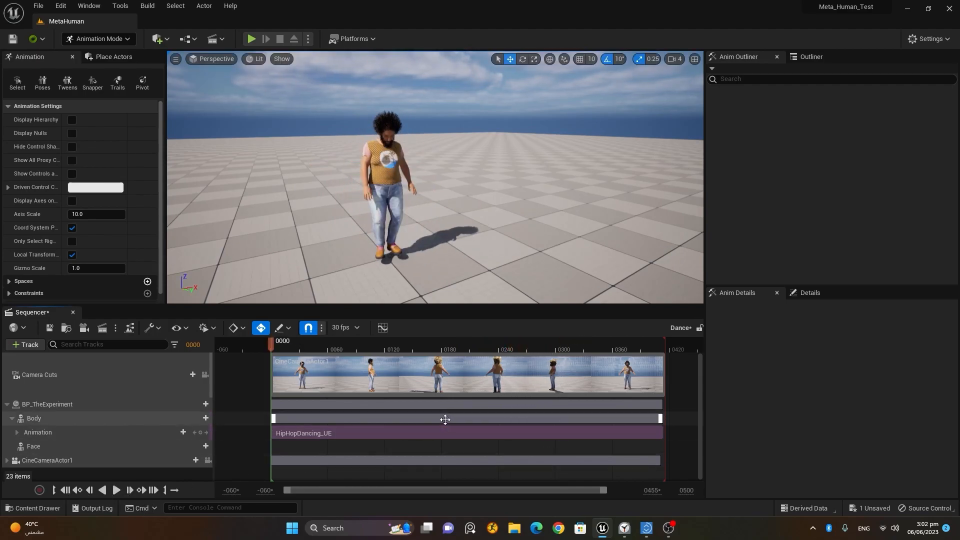
- Try raising the floor slightly towards the character's feet, play the sequence to check the contact, and undo the move
left_click(515, 225)
left_click_drag(387, 228, 385, 222)
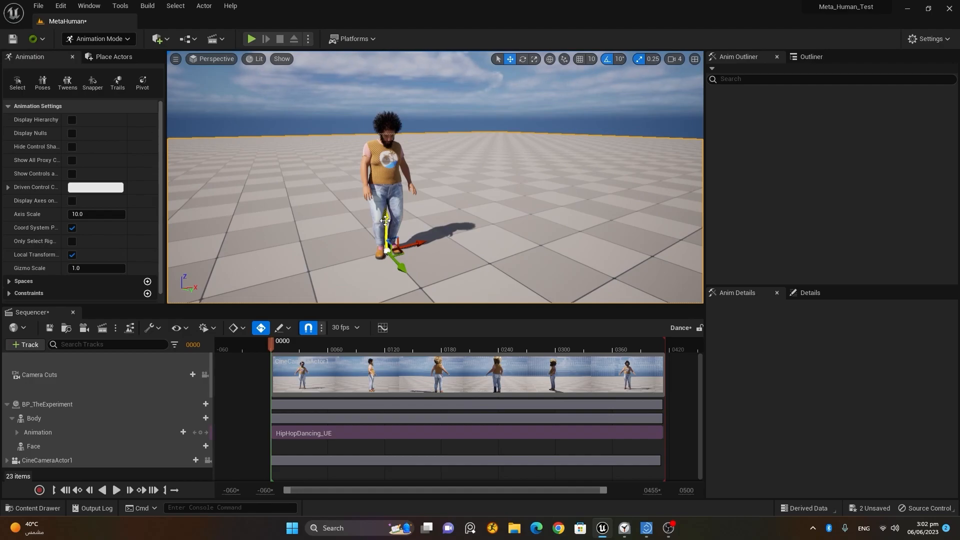
left_click(116, 490)
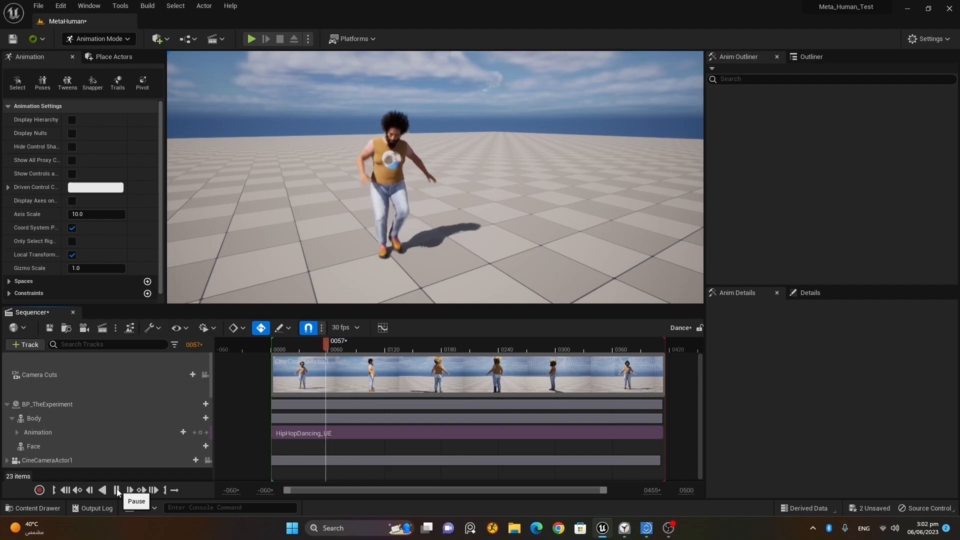
left_click(117, 491)
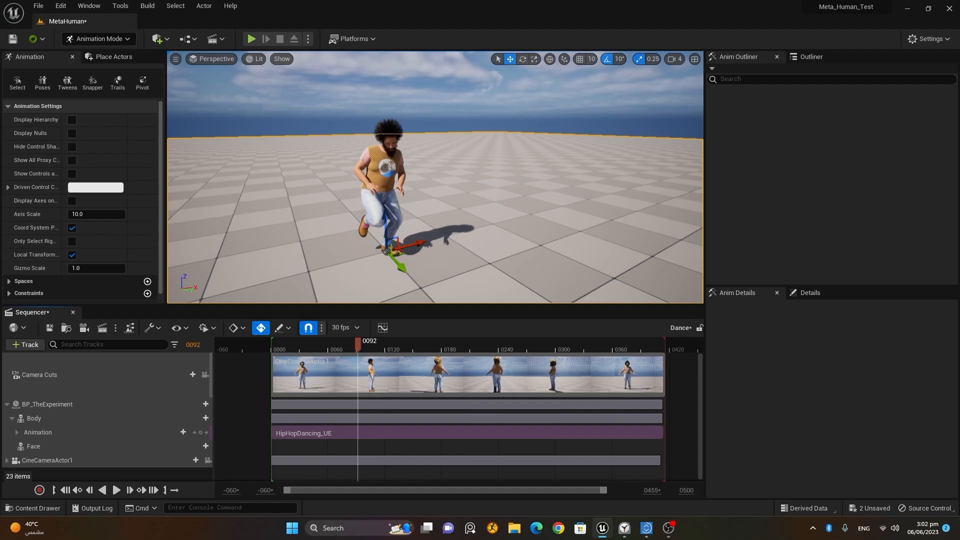
key("ctrl+z")
key("ctrl+z")
- Rewind to frame 0, inspect the character's feet up close, and reset the Floor actor's location to Z 0.0
left_click_drag(827, 296, 792, 293)
left_click(385, 215)
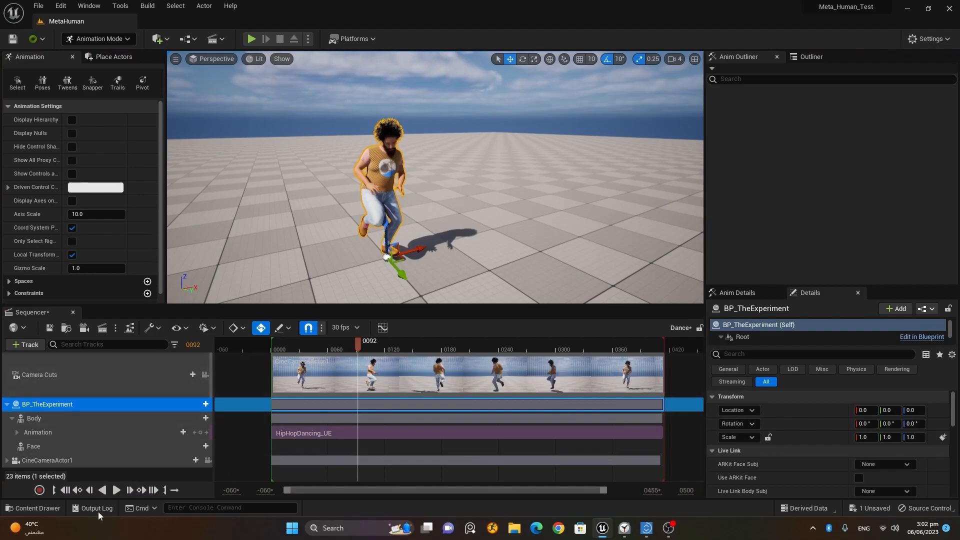
left_click(65, 490)
left_click_drag(382, 258, 297, 218, "alt")
scroll(532, 238, "up", 4)
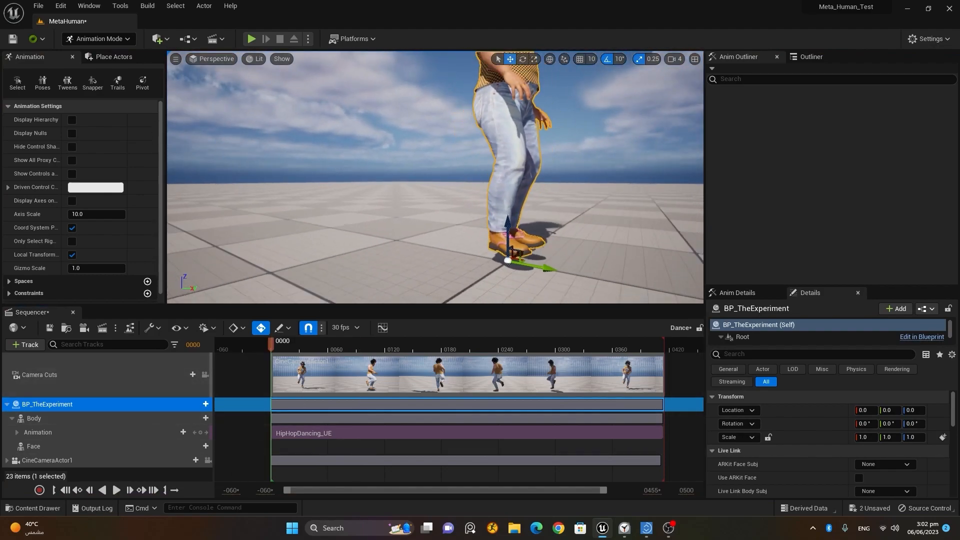
middle_click_drag(533, 239, 590, 264)
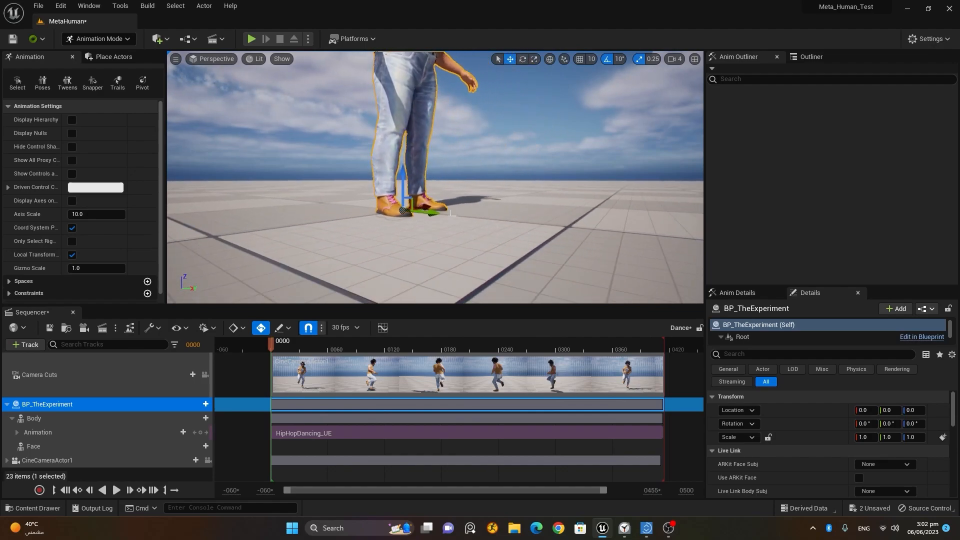
left_click(509, 218)
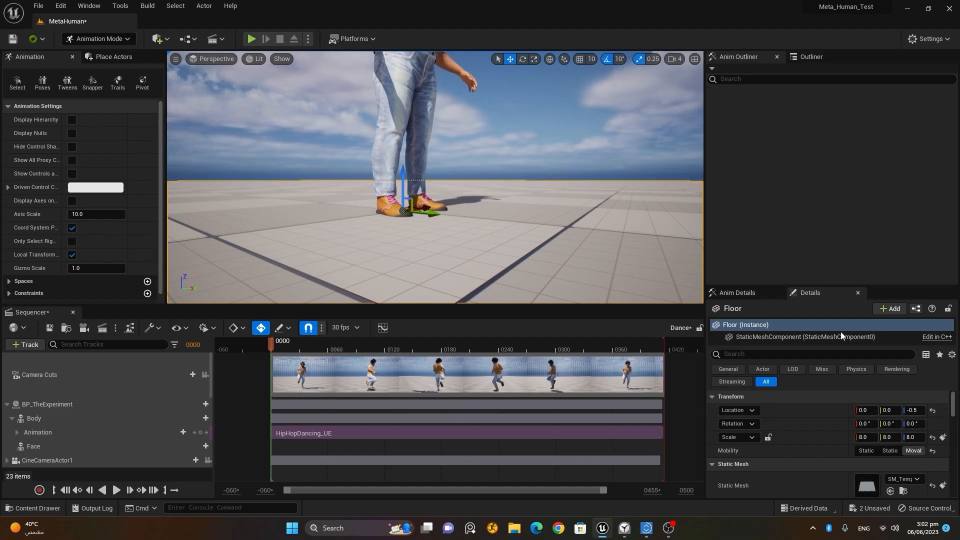
left_click(934, 412)
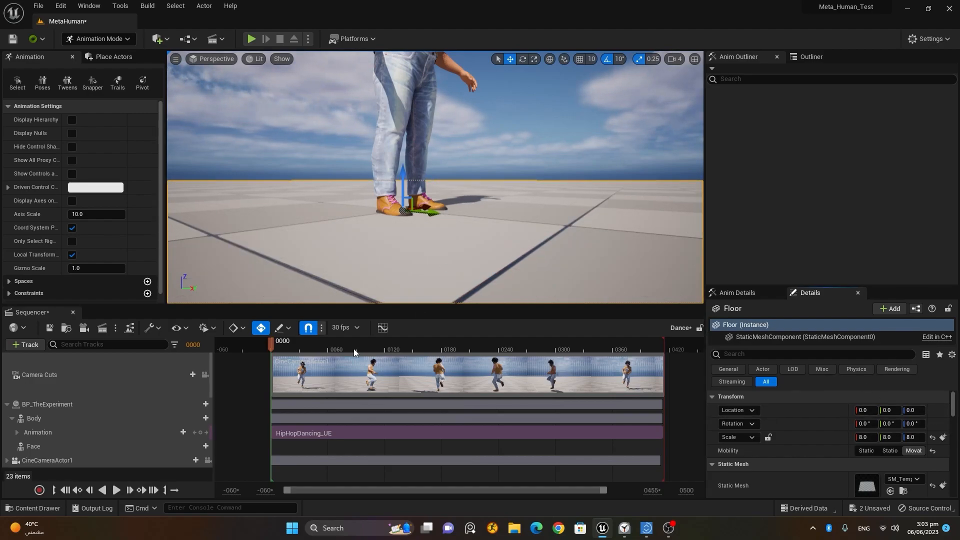
- Move the playhead to frame 2, add a Transform track to the character's Body component, and key it there
left_click(277, 349)
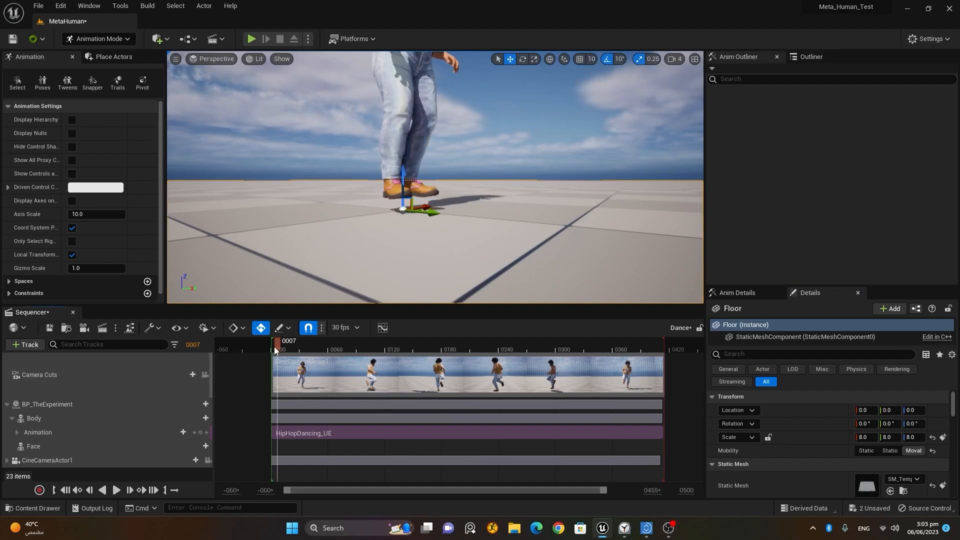
left_click(272, 348)
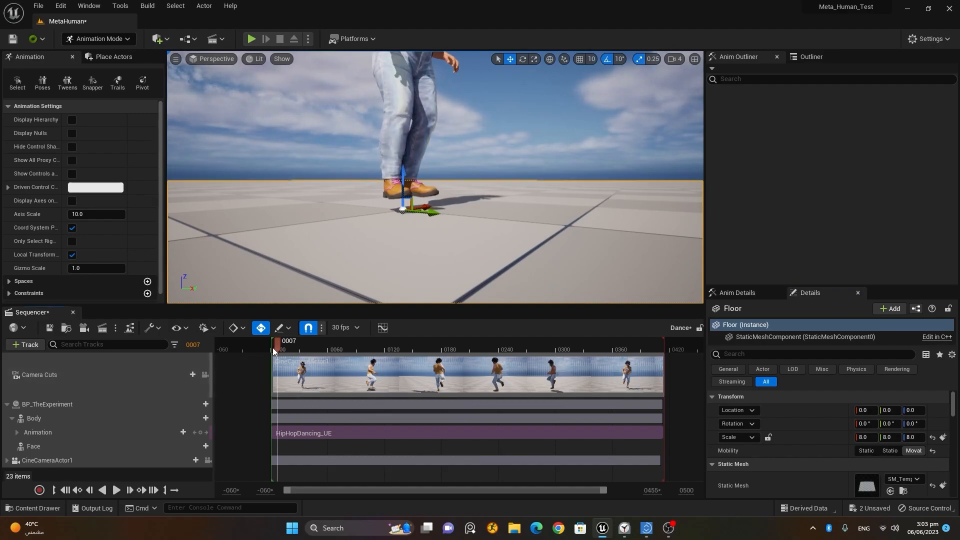
left_click(130, 491)
left_click(401, 138)
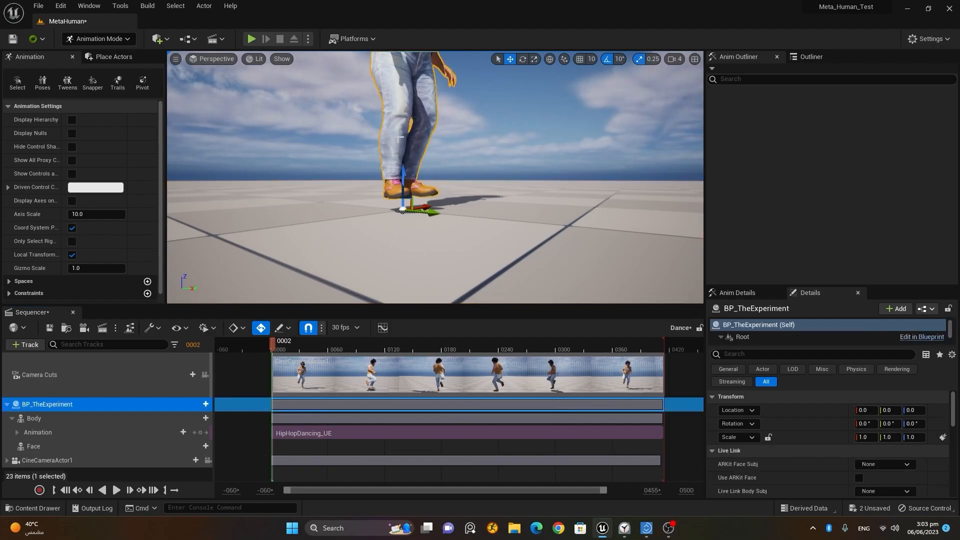
left_click(55, 419)
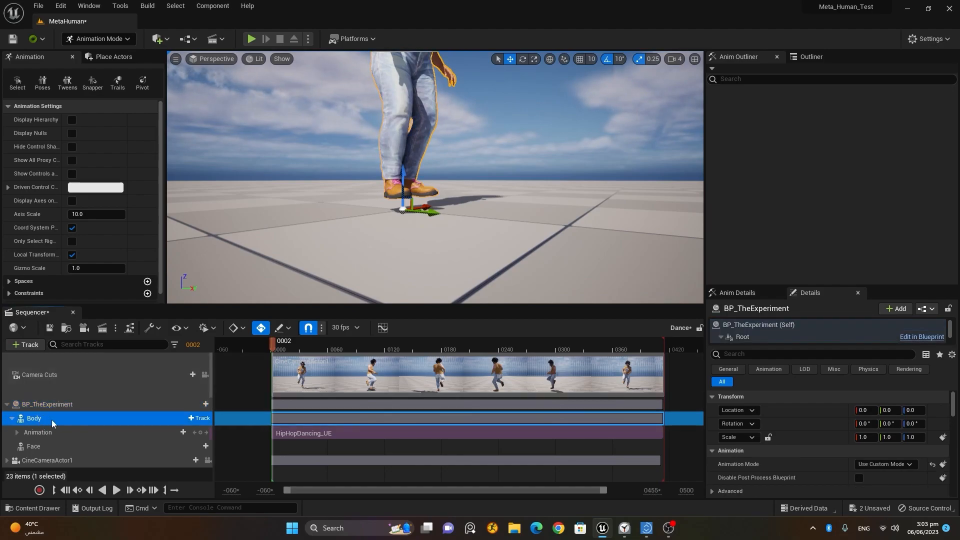
left_click(197, 420)
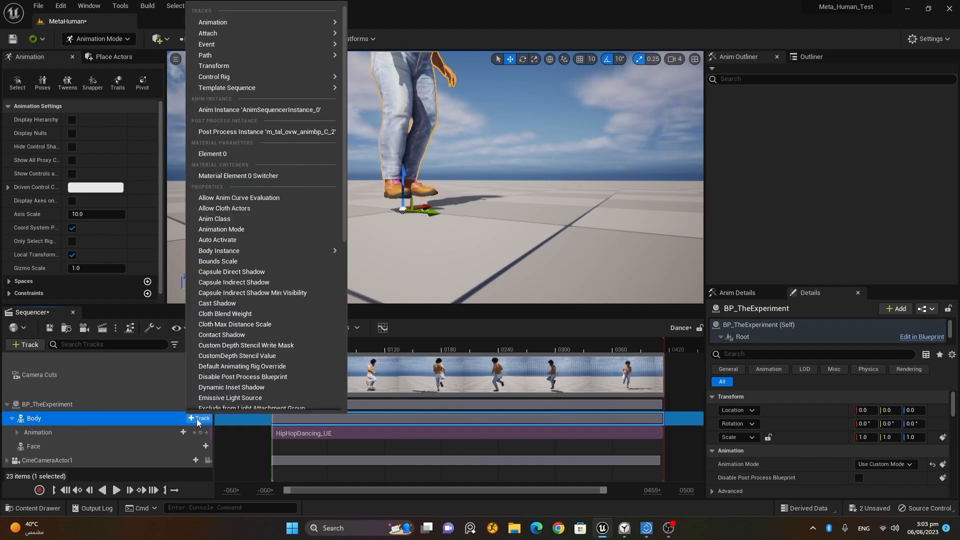
left_click(227, 67)
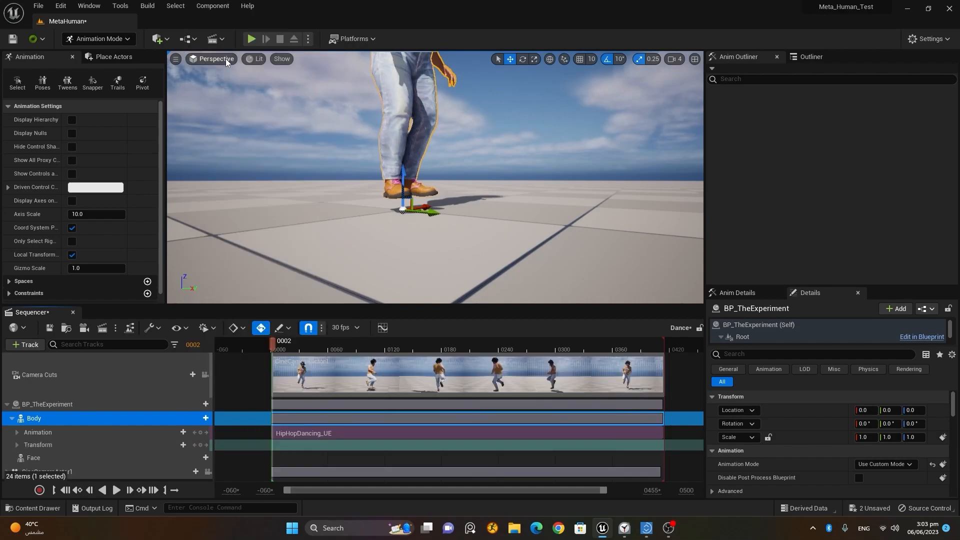
left_click(200, 446)
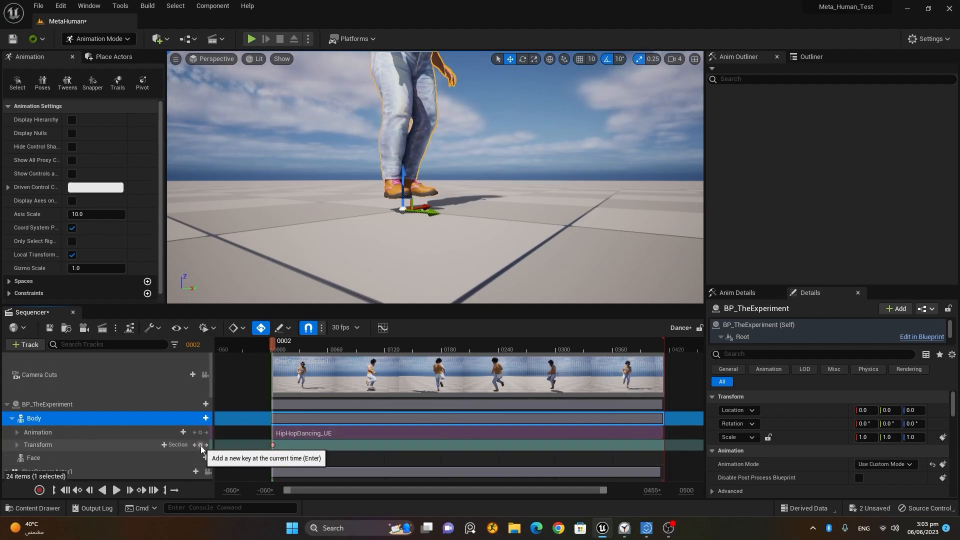
- Lower the Body component to about Z -8.64 so the feet meet the floor, clear the selection, and show the Outliner
left_click_drag(403, 176, 403, 183)
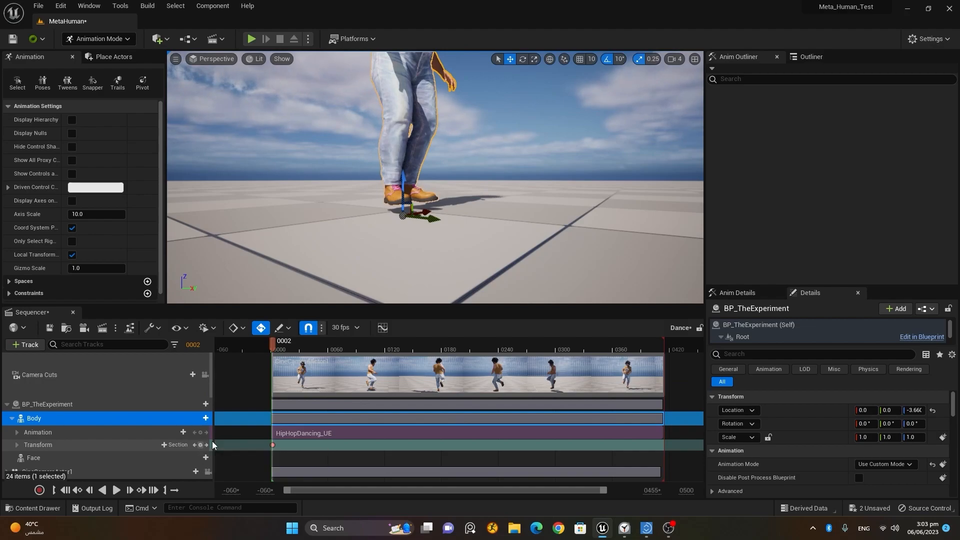
left_click_drag(405, 185, 403, 193)
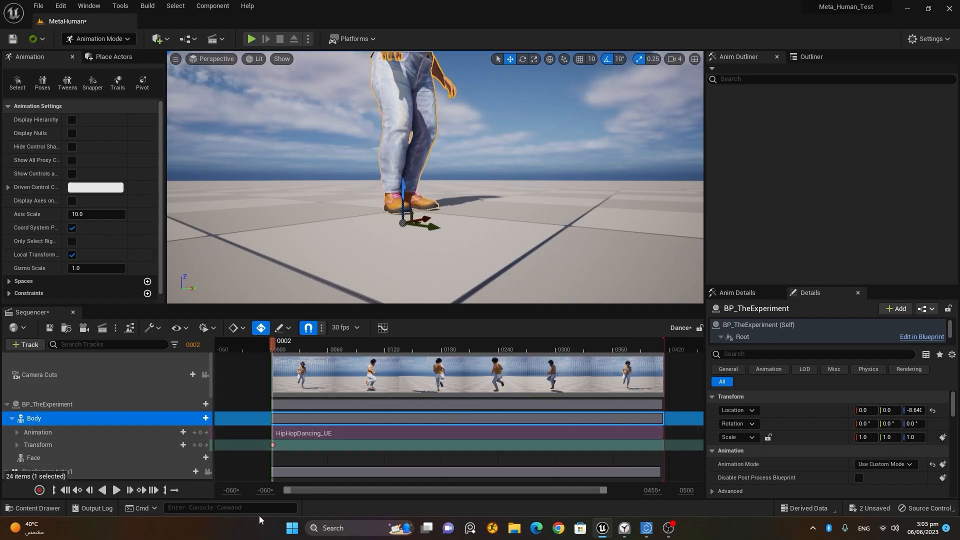
scroll(534, 125, "down", 4)
left_click(534, 124)
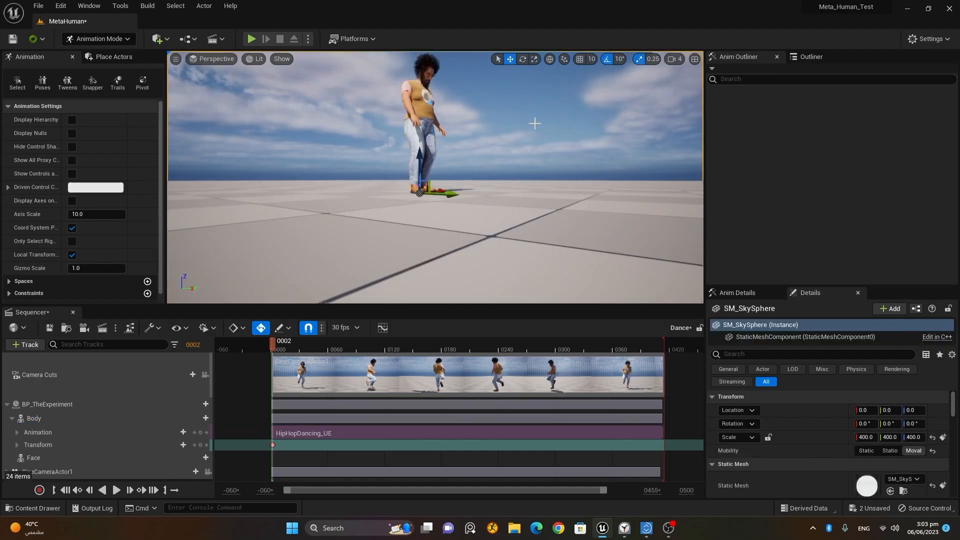
left_click(821, 56)
left_click(824, 221)
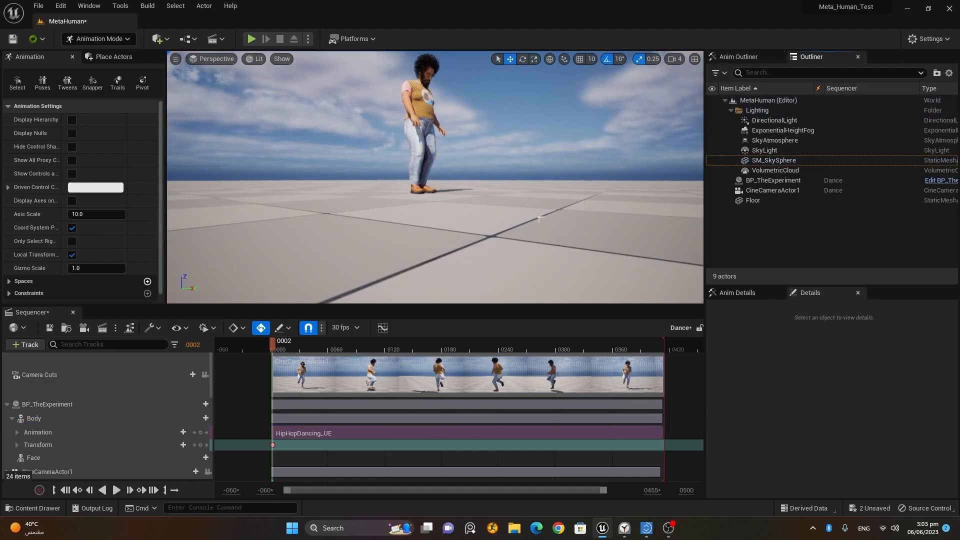
- Play the Dance sequence from a wider view to check the feet, and lock the viewport to the Camera Cuts track
key("s")
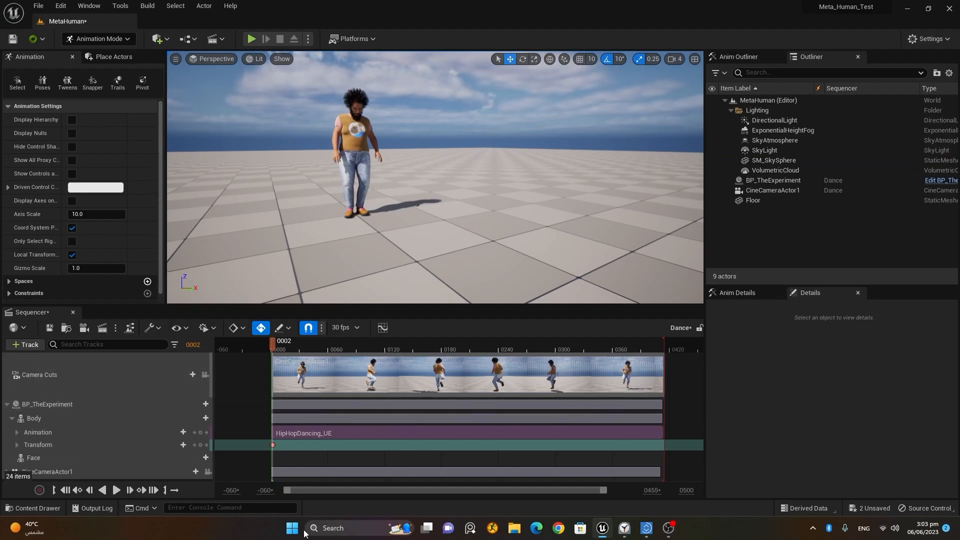
left_click(118, 490)
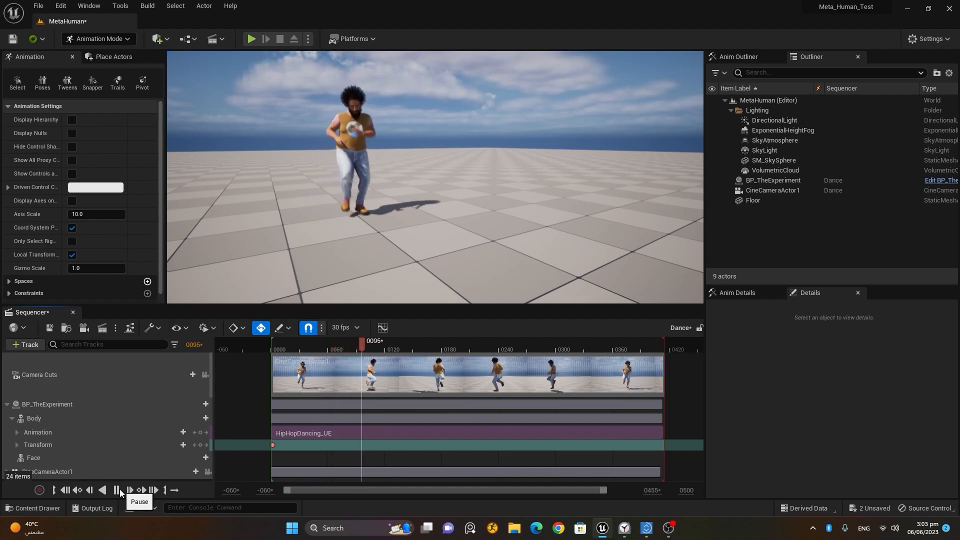
left_click(205, 376)
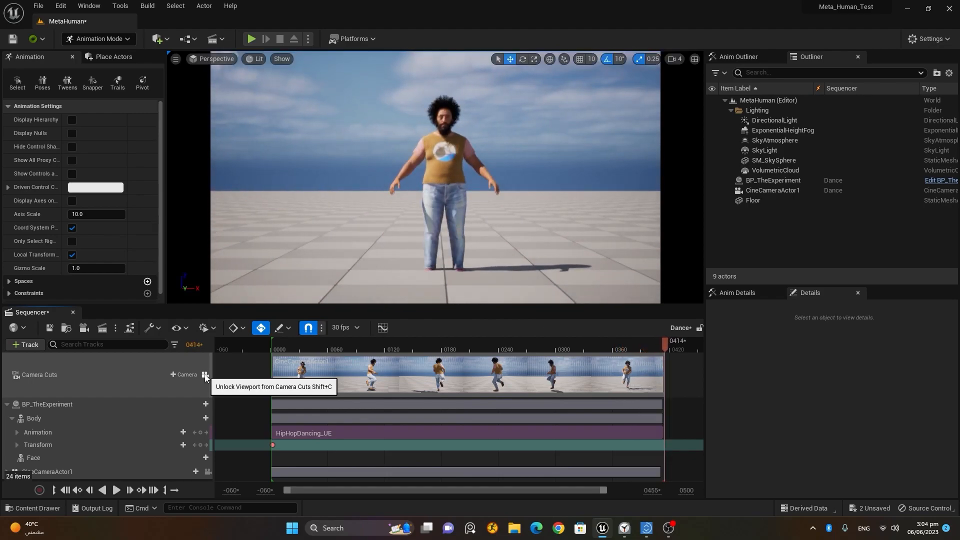
- Replay the Dance sequence through the cine camera to review the complete dance and its floor contact
left_click(116, 490)
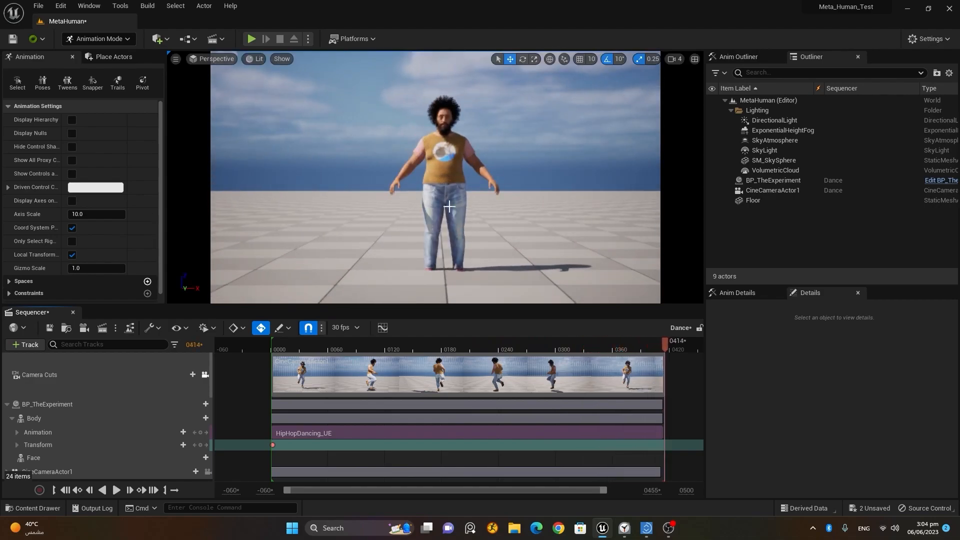
left_click(116, 491)
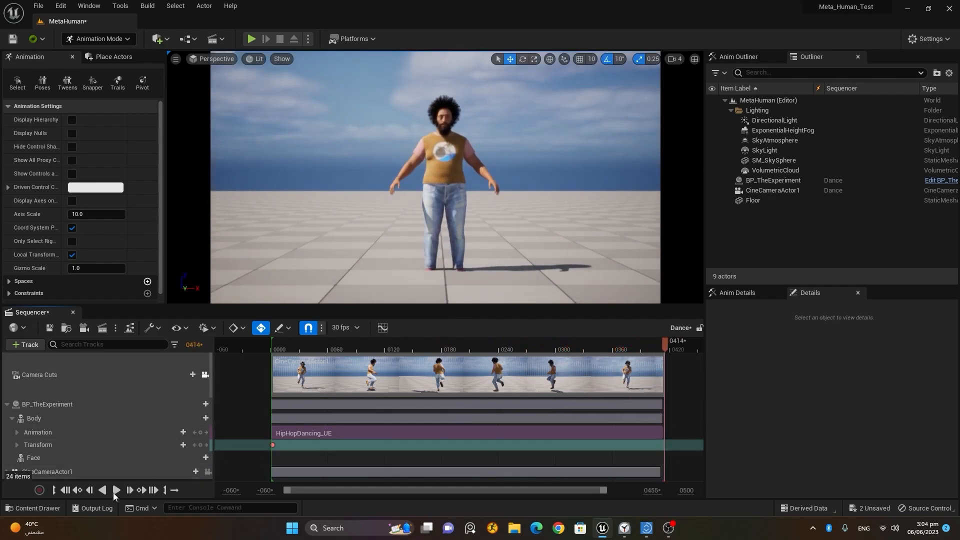
left_click(115, 494)
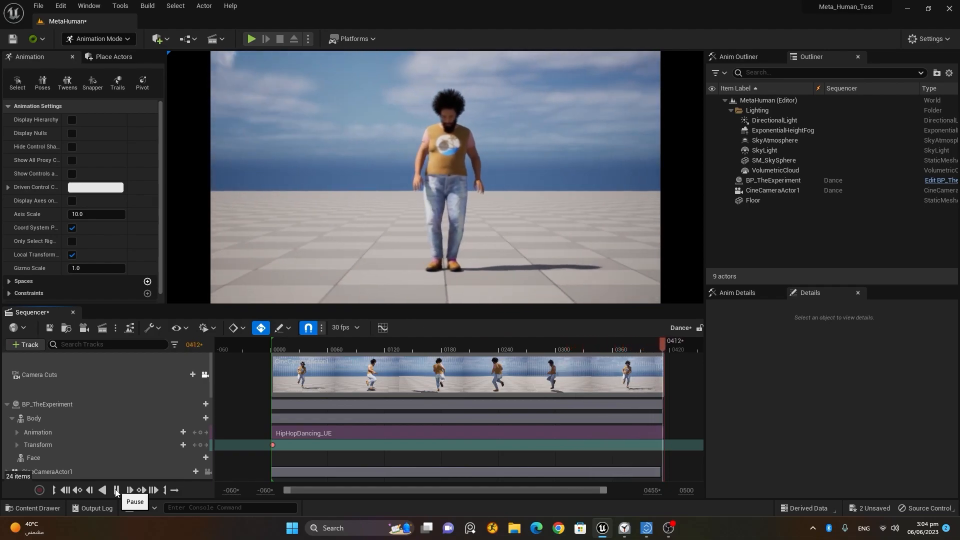
left_click(116, 491)
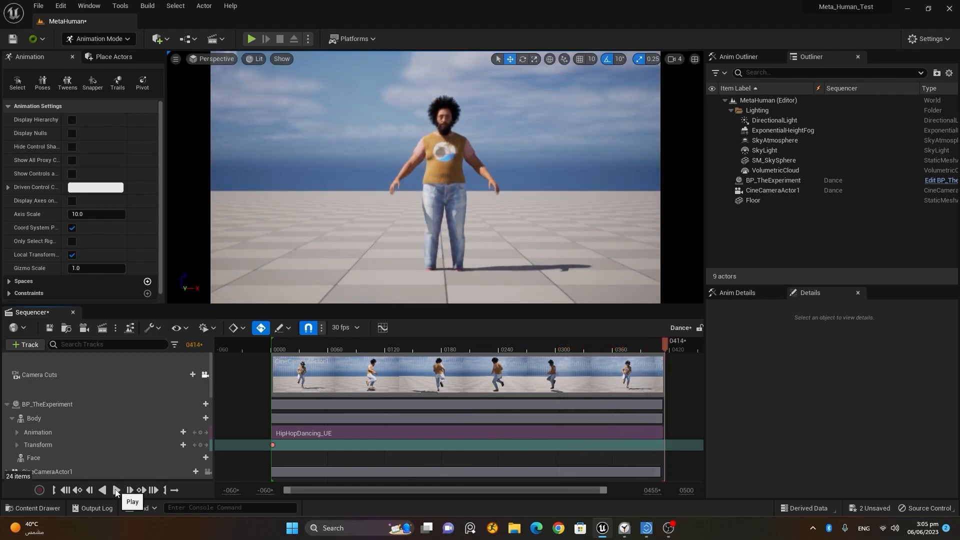
left_click(116, 490)
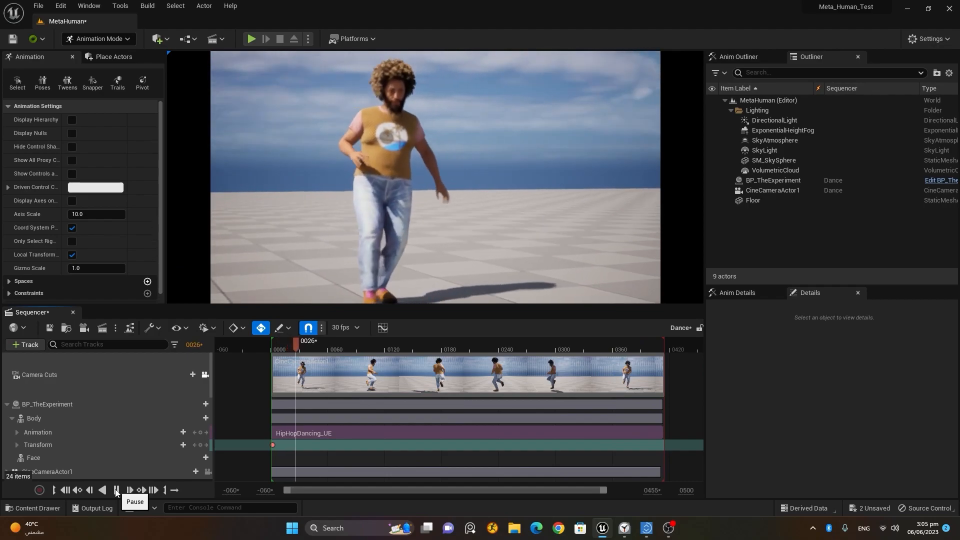